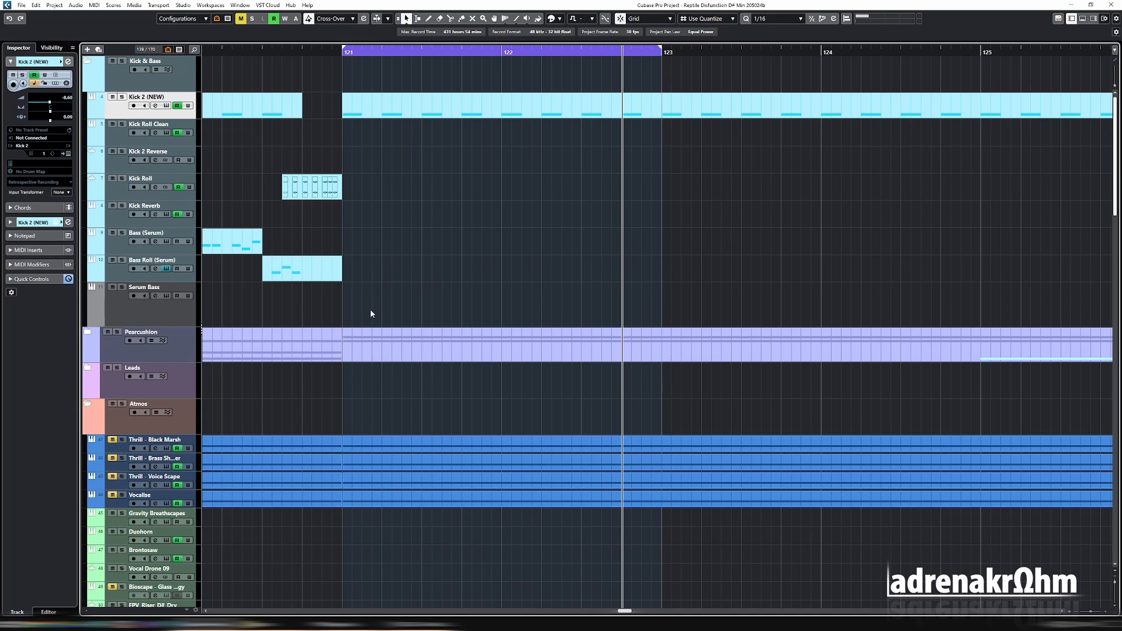
Create a MIDI part on the Serum Bass track from bar 121 to 123 and fill it with D#1 sixteenth notes in groups of three.
{"action": "double_click", "coordinate": [181, 319]}
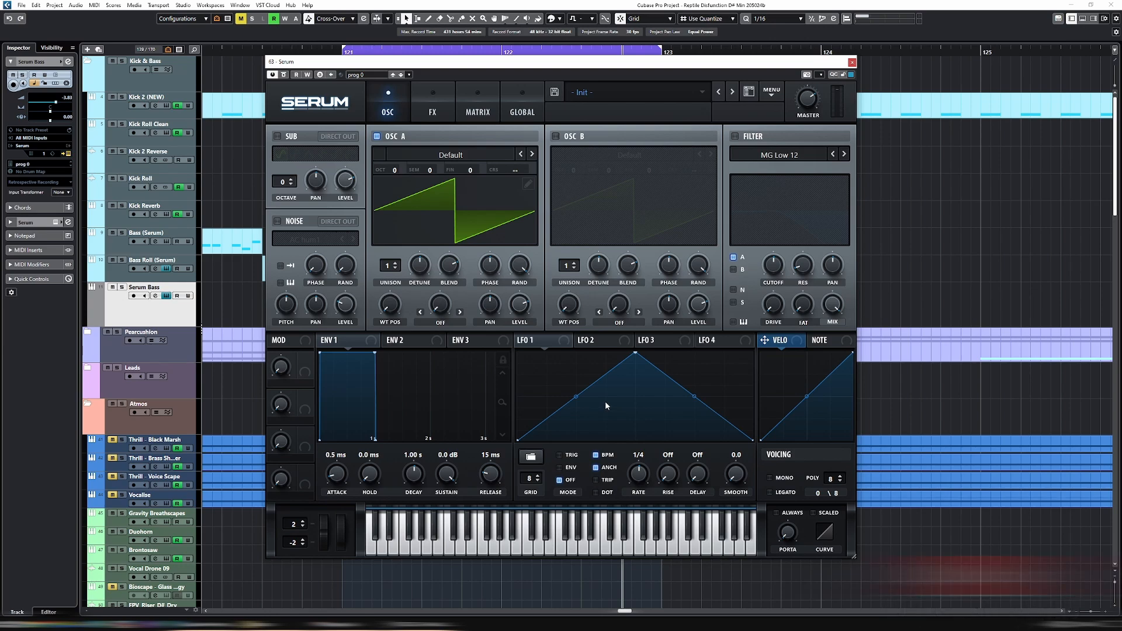
{"action": "key", "text": "Escape"}
{"action": "double_click", "coordinate": [404, 306]}
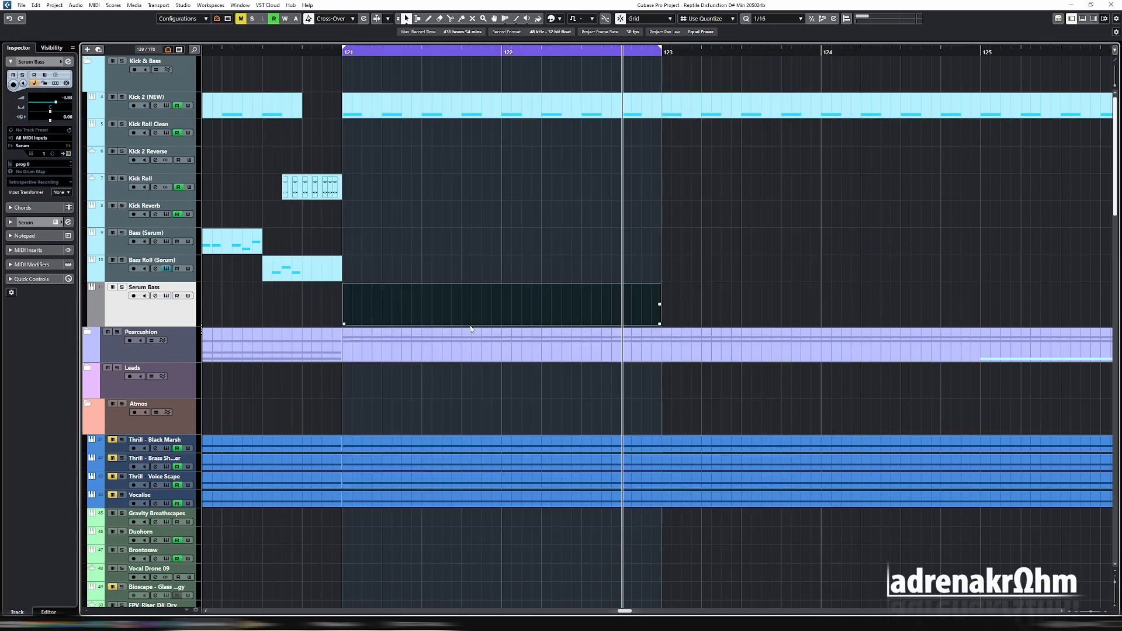
{"action": "double_click", "coordinate": [449, 299]}
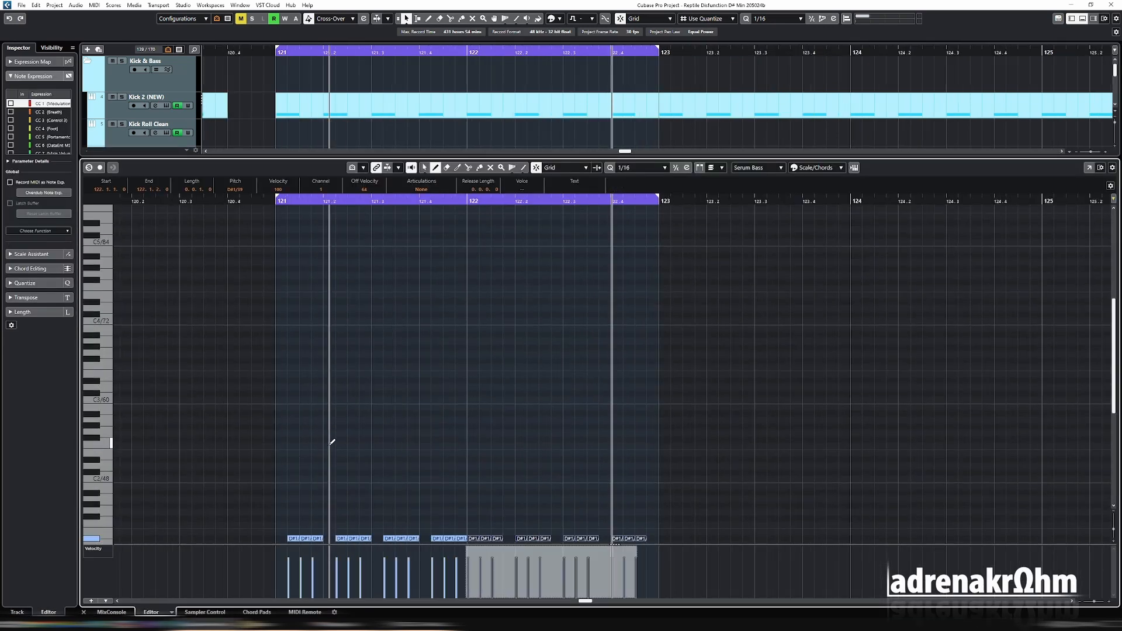
{"action": "key", "text": "Return"}
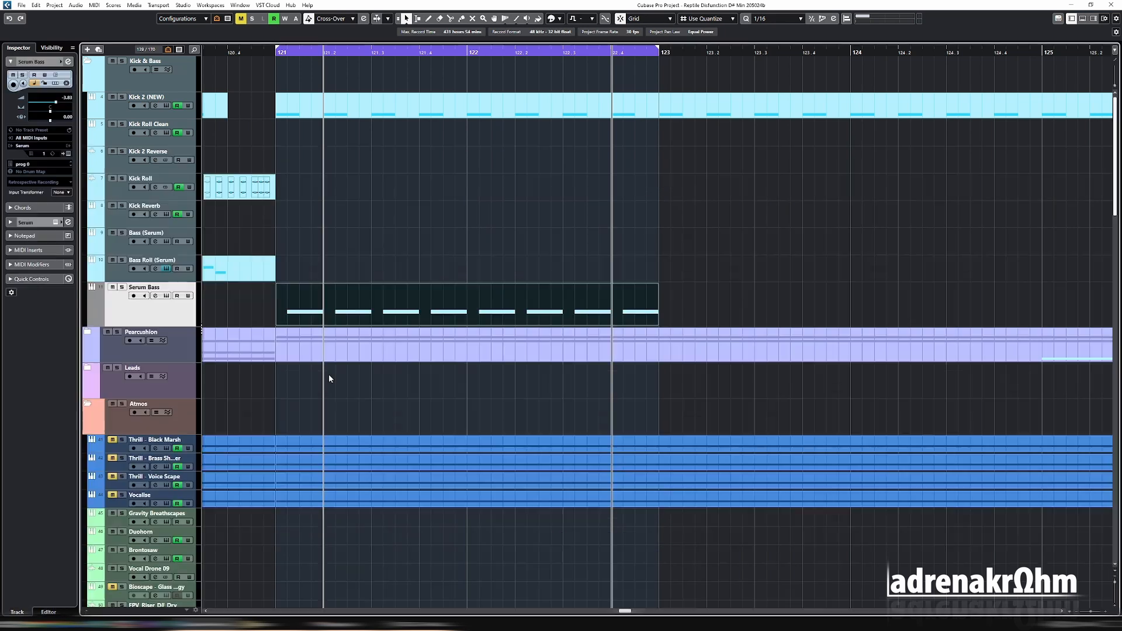
Set the Serum Bass channel volume to -7.21 dB and audition the track in solo.
{"action": "left_click", "coordinate": [155, 295]}
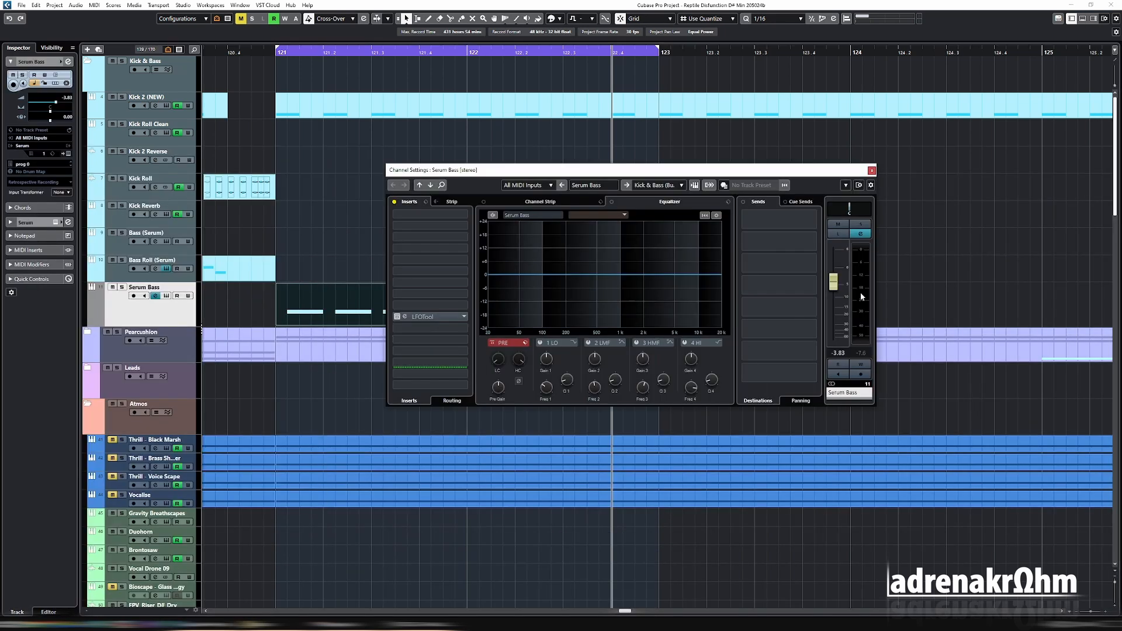
{"action": "left_click_drag", "start_coordinate": [834, 282], "coordinate": [833, 299]}
{"action": "left_click", "coordinate": [121, 287]}
{"action": "key", "text": "space"}
{"action": "key", "text": "space"}
{"action": "left_click", "coordinate": [122, 287]}
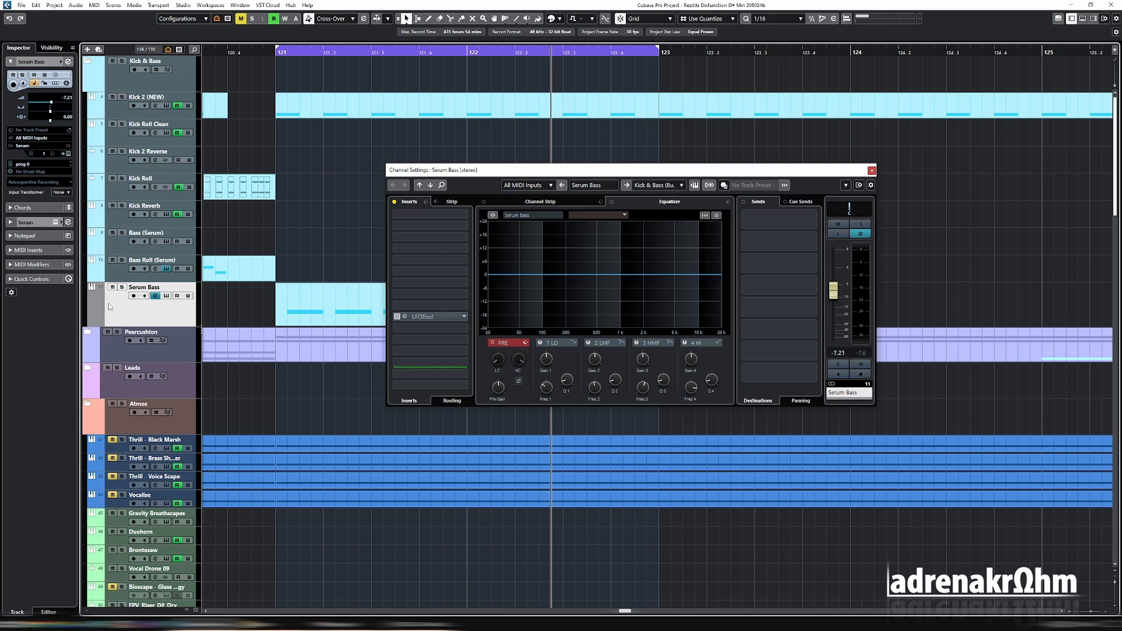
Solo the kick and bass tracks and play the loop to check the Kick 2 (NEW) channel level.
{"action": "key", "text": "s"}
{"action": "left_click", "coordinate": [119, 117]}
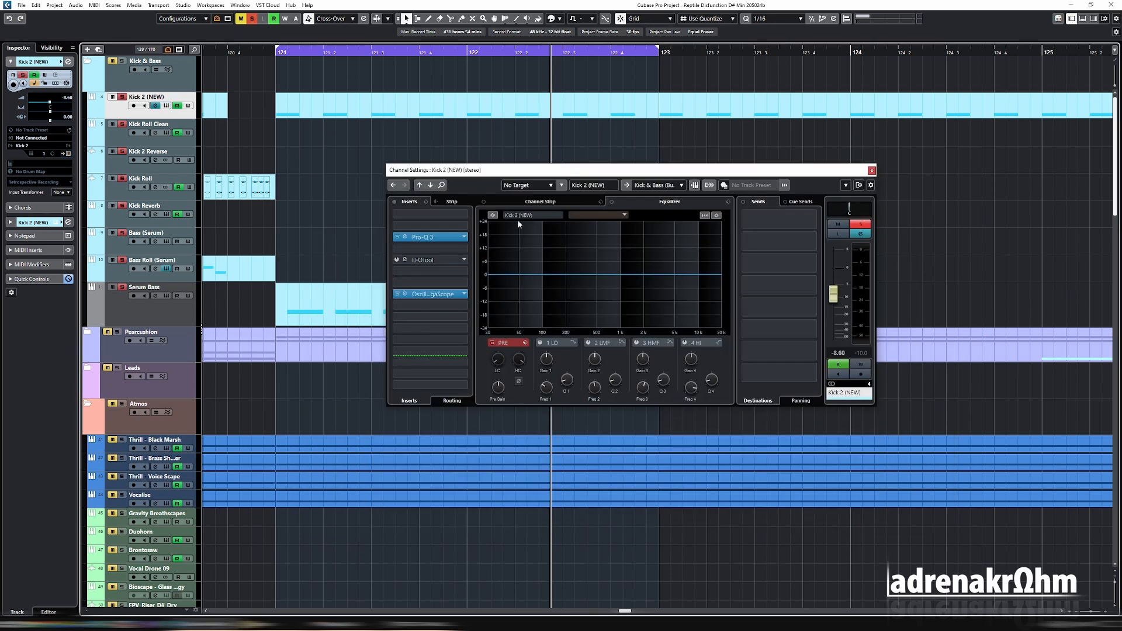
{"action": "key", "text": "space"}
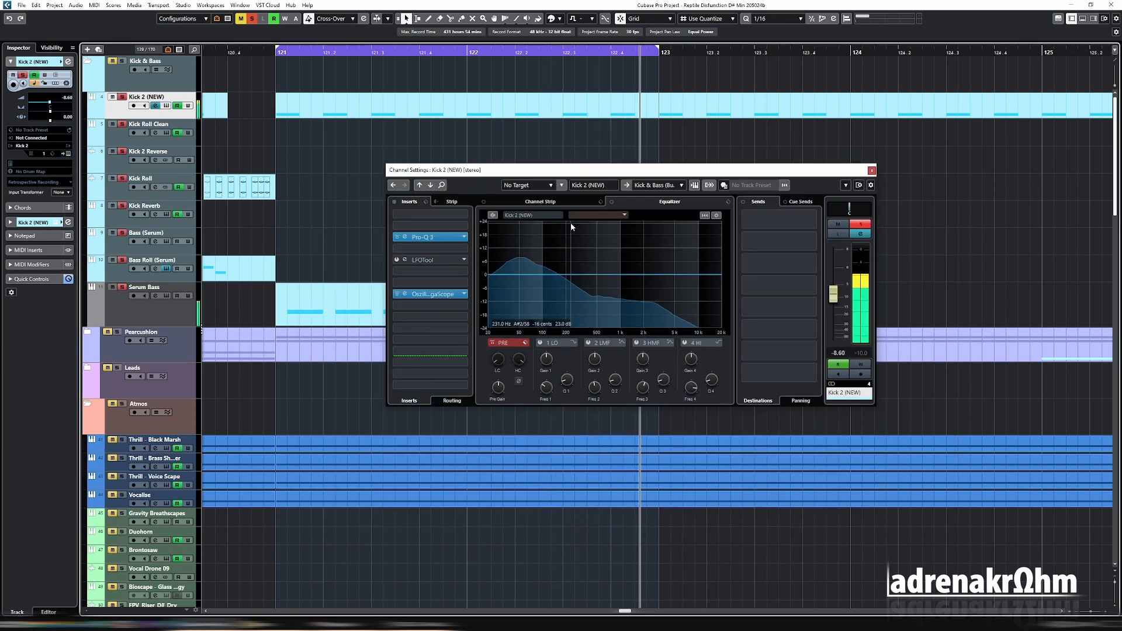
{"action": "key", "text": "space"}
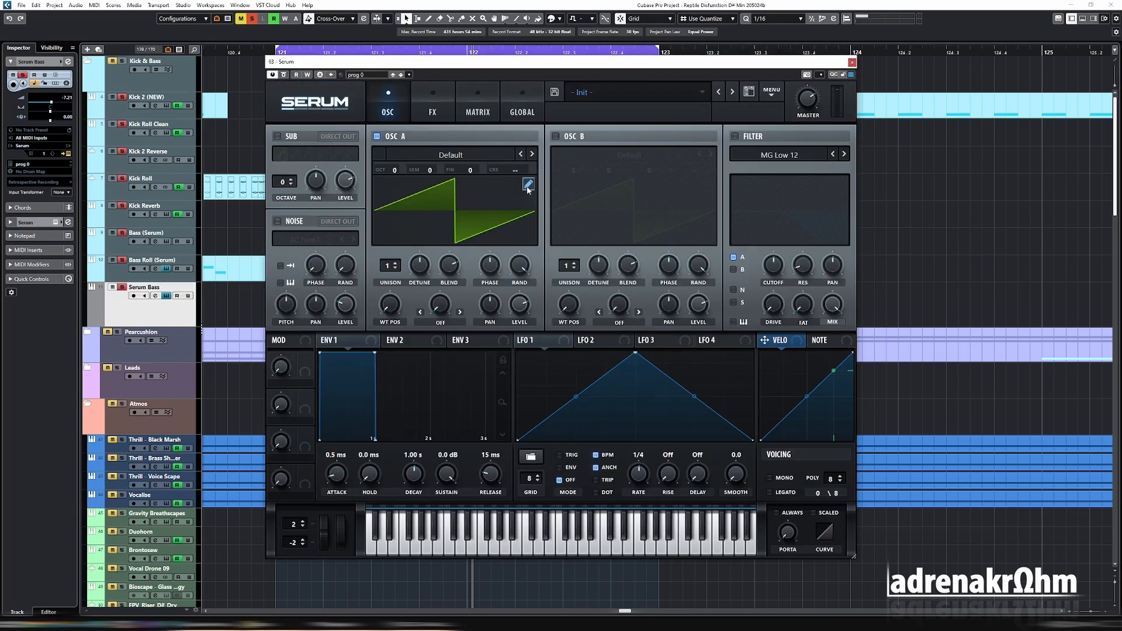
Redraw Oscillator A's waveform in the wavetable editor as a descending ramp with a small step at its midpoint.
{"action": "left_click", "coordinate": [527, 190]}
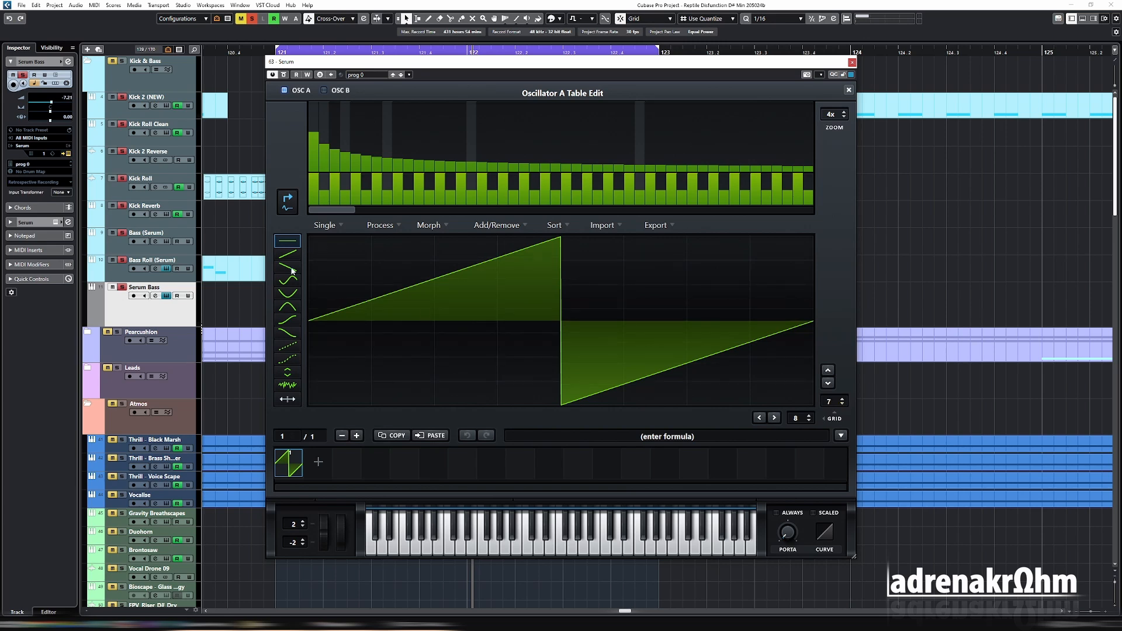
{"action": "mouse_move", "coordinate": [319, 264]}
{"action": "left_mouse_down"}
{"action": "mouse_move", "coordinate": [509, 316]}
{"action": "mouse_move", "coordinate": [576, 314]}
{"action": "mouse_move", "coordinate": [780, 393]}
{"action": "left_mouse_up"}
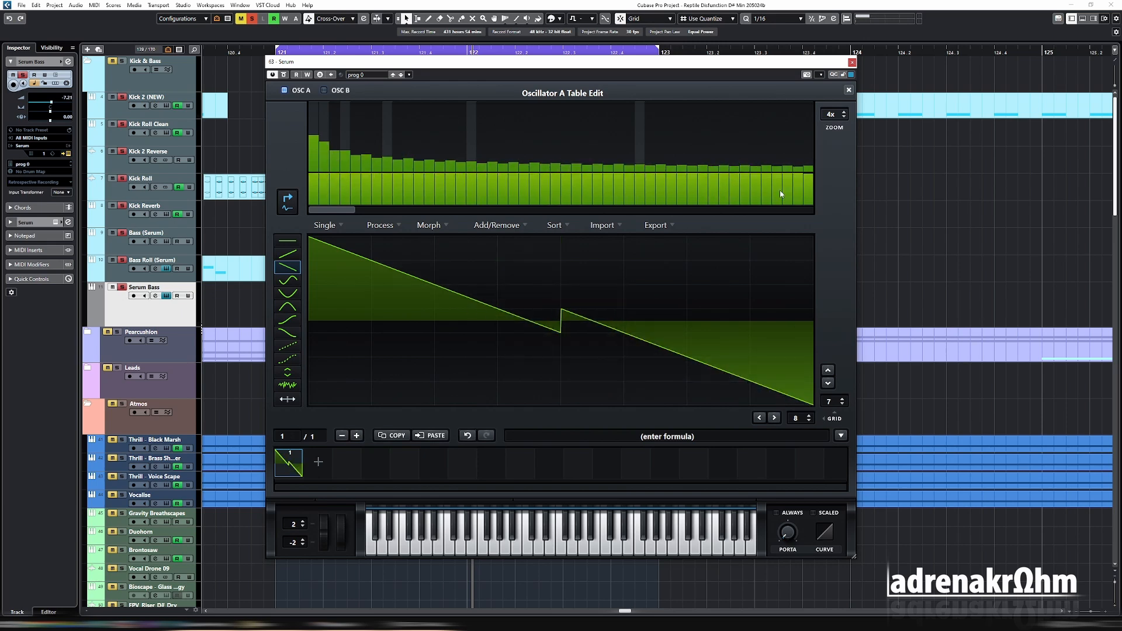
{"action": "left_click", "coordinate": [848, 90]}
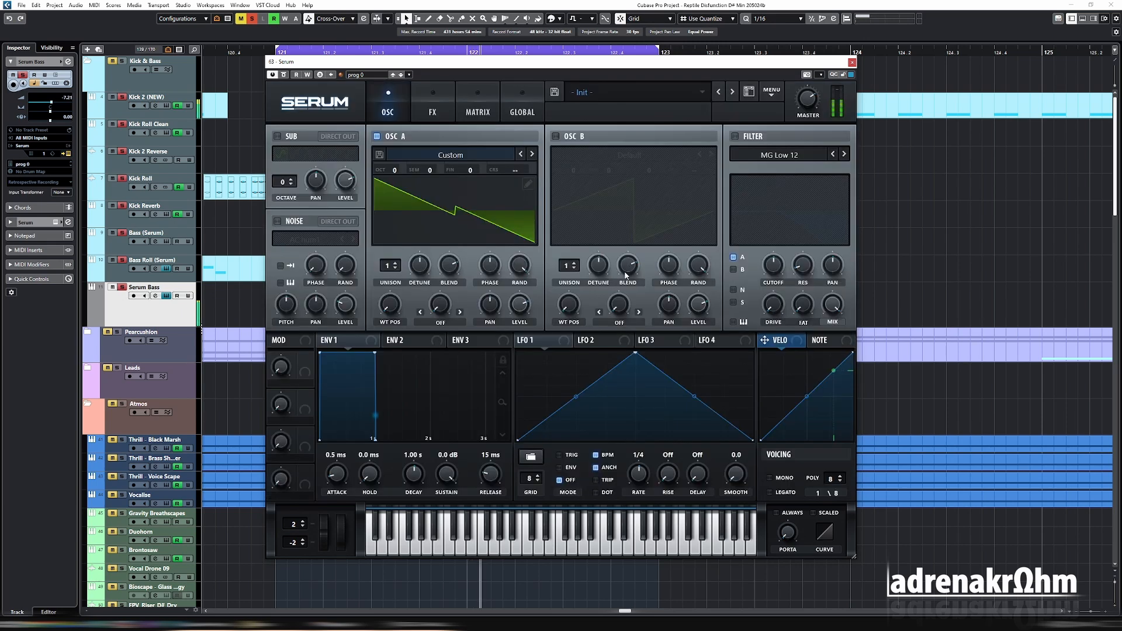
Enable Serum's filter for Oscillator A and choose the MG Low 24 type.
{"action": "left_click", "coordinate": [736, 137]}
{"action": "left_click", "coordinate": [773, 155]}
{"action": "left_click", "coordinate": [845, 155]}
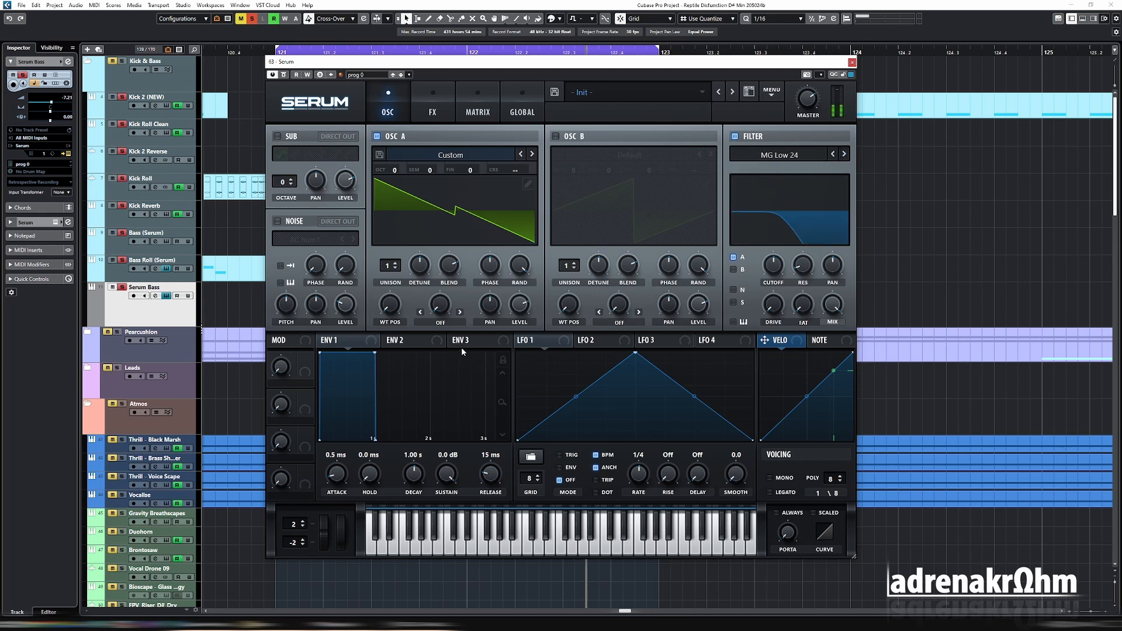
Assign Env 2 to the filter cutoff, check the routing in the modulation matrix, and adjust the base cutoff and modulation amount.
{"action": "left_click", "coordinate": [426, 340]}
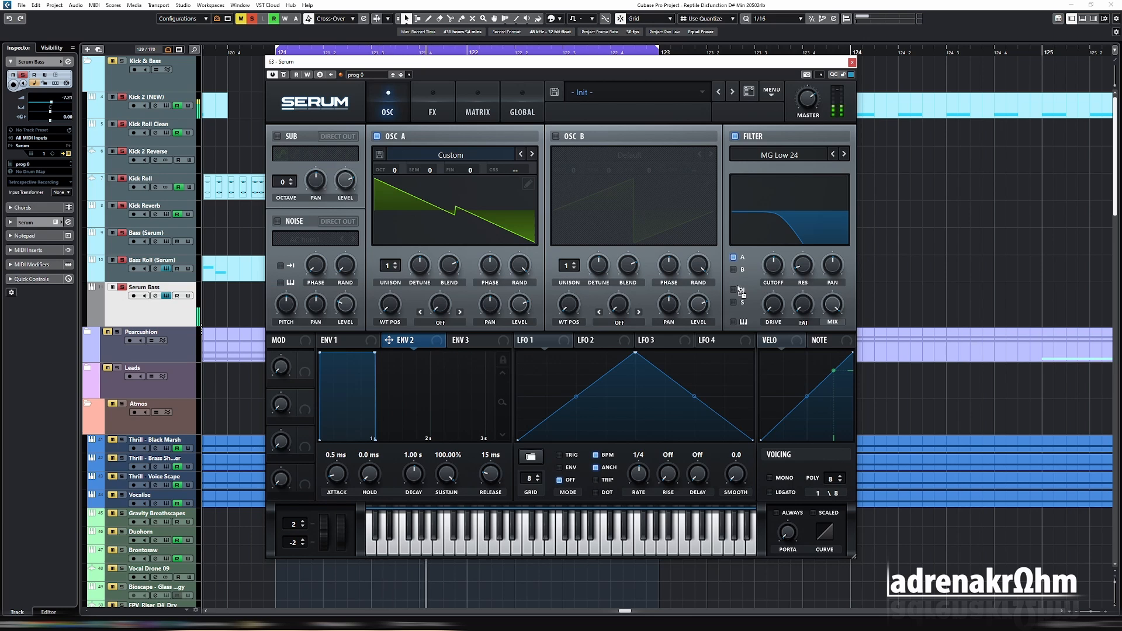
{"action": "left_click_drag", "start_coordinate": [769, 270], "coordinate": [772, 267]}
{"action": "left_click", "coordinate": [478, 108]}
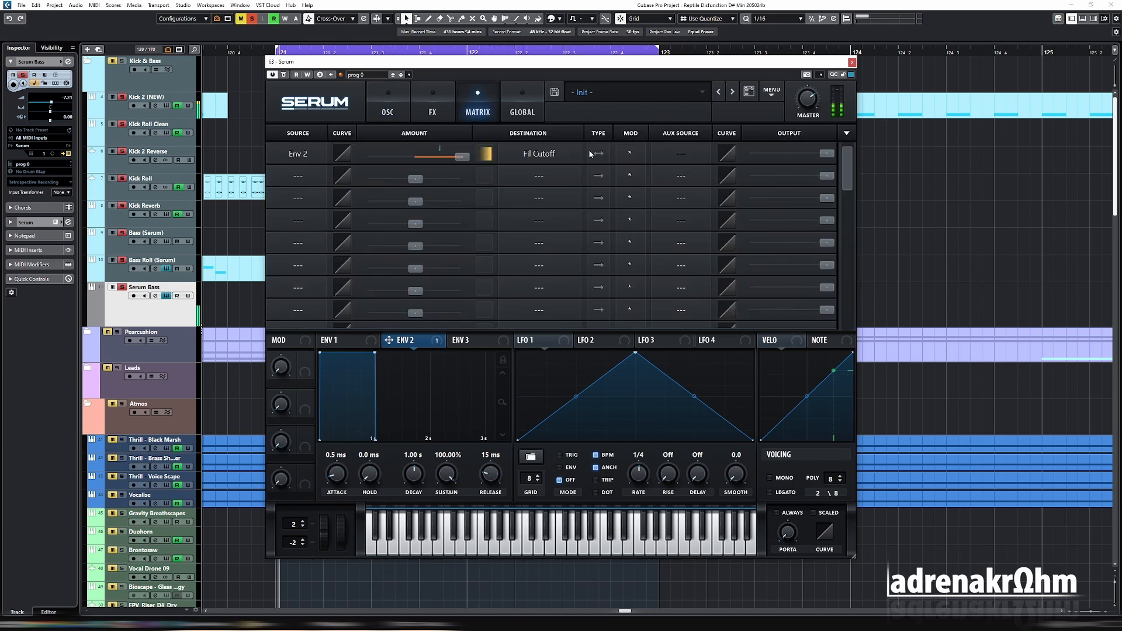
{"action": "left_click", "coordinate": [388, 110]}
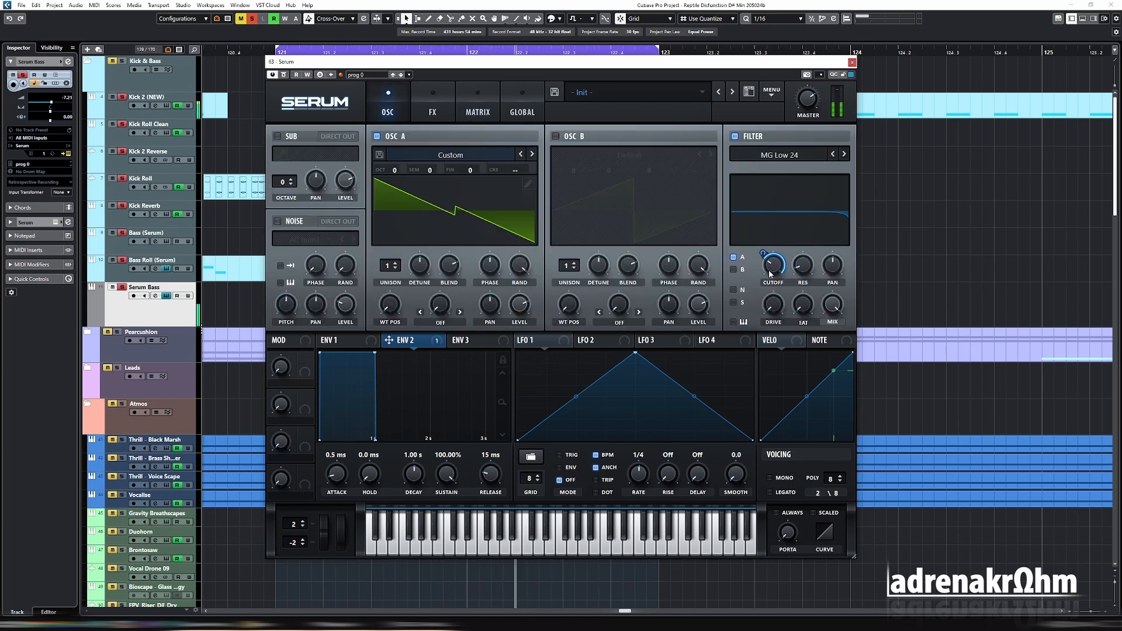
{"action": "left_click_drag", "start_coordinate": [762, 253], "coordinate": [758, 285]}
{"action": "left_click_drag", "start_coordinate": [772, 267], "coordinate": [772, 270]}
{"action": "left_click_drag", "start_coordinate": [763, 253], "coordinate": [761, 250]}
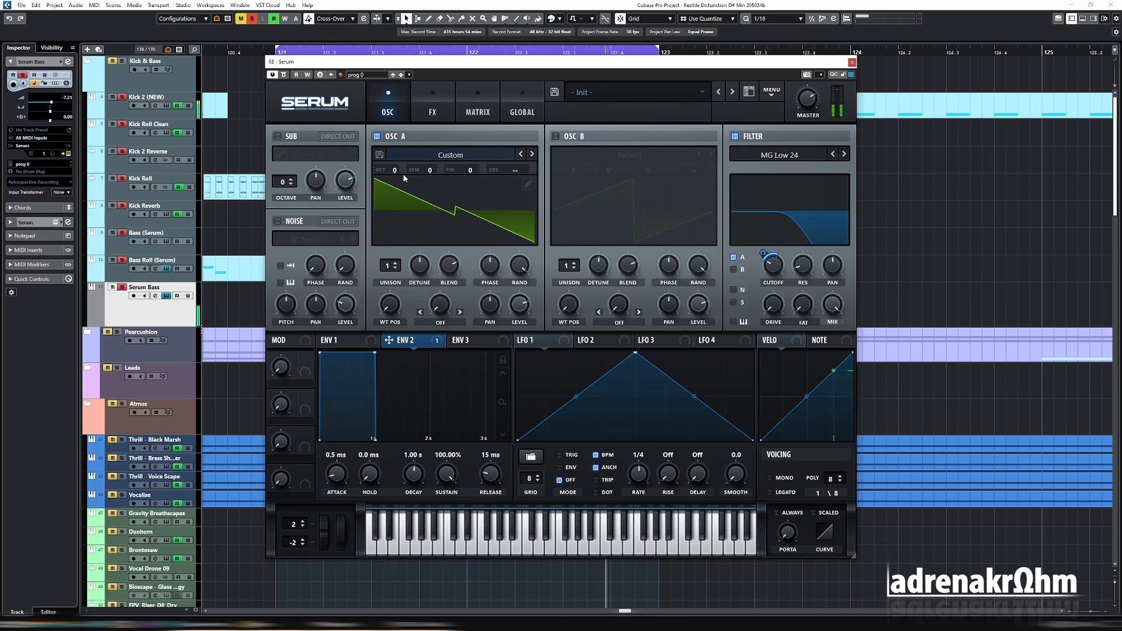
Lower Oscillator A to octave -1, and set Env 2's sustain to 64.04% and its decay to 181 ms.
{"action": "mouse_move", "coordinate": [396, 174]}
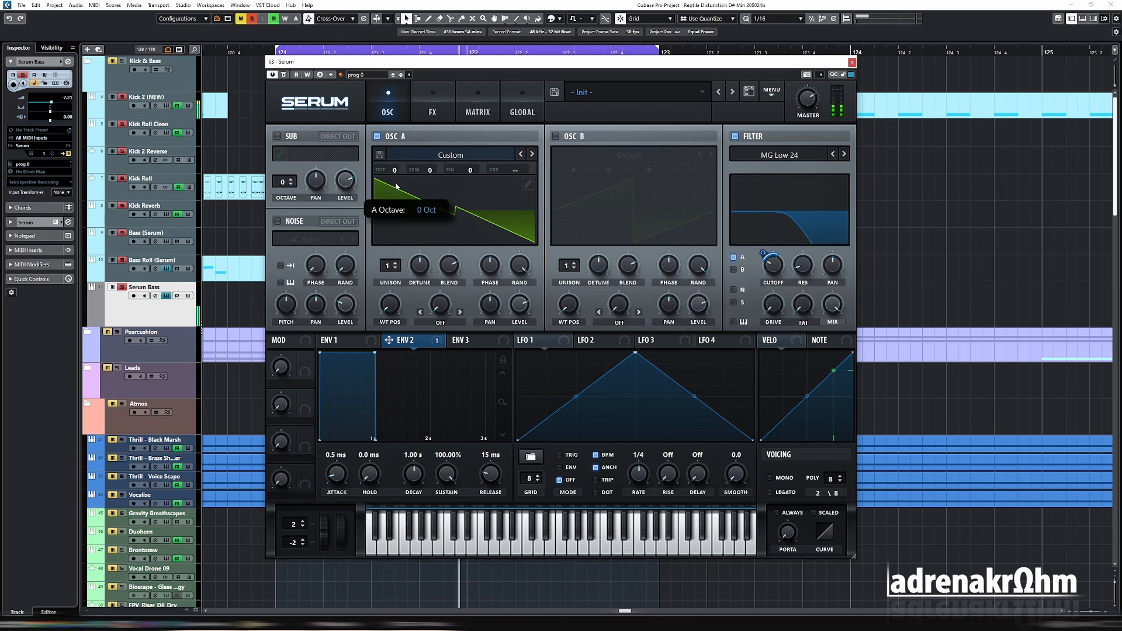
{"action": "left_click_drag", "start_coordinate": [396, 186], "coordinate": [396, 194]}
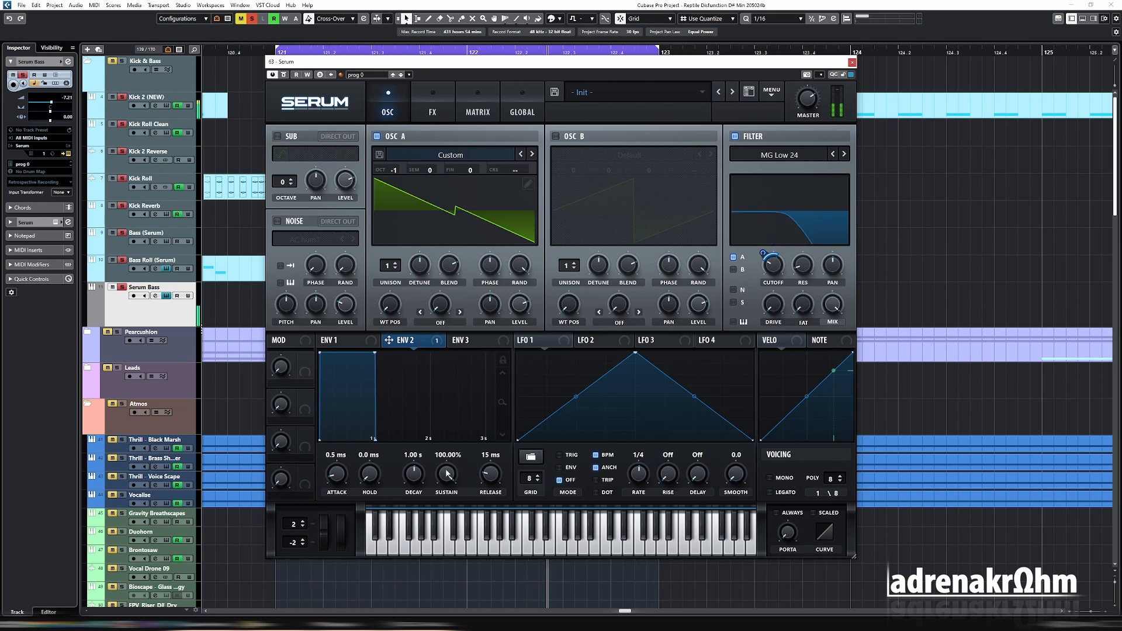
{"action": "left_click_drag", "start_coordinate": [448, 474], "coordinate": [448, 515]}
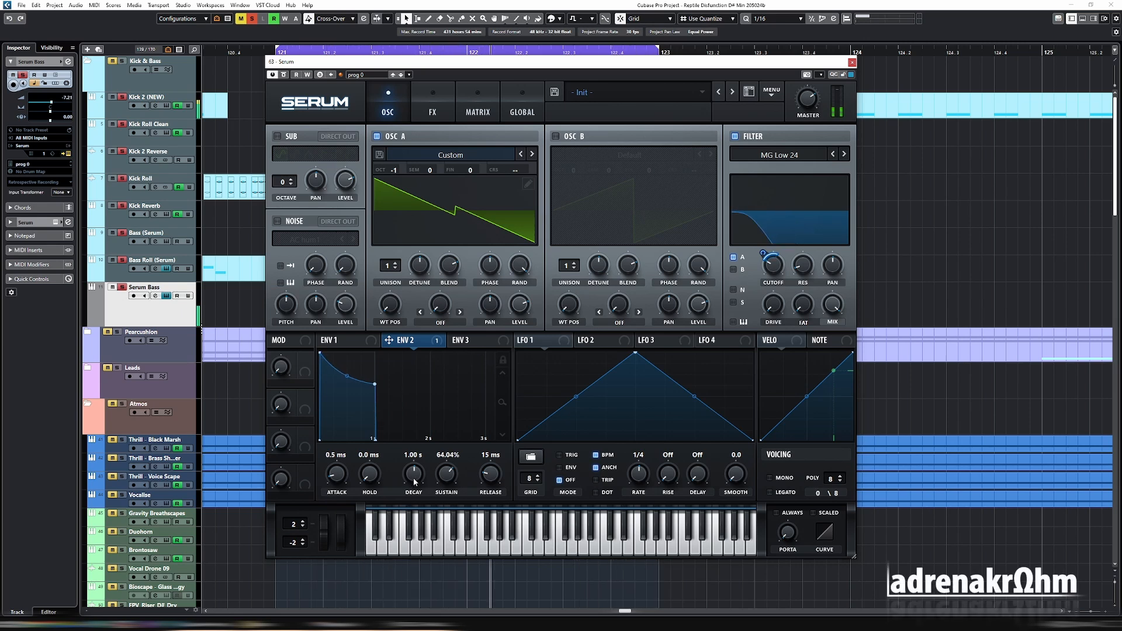
{"action": "left_click_drag", "start_coordinate": [415, 482], "coordinate": [419, 497]}
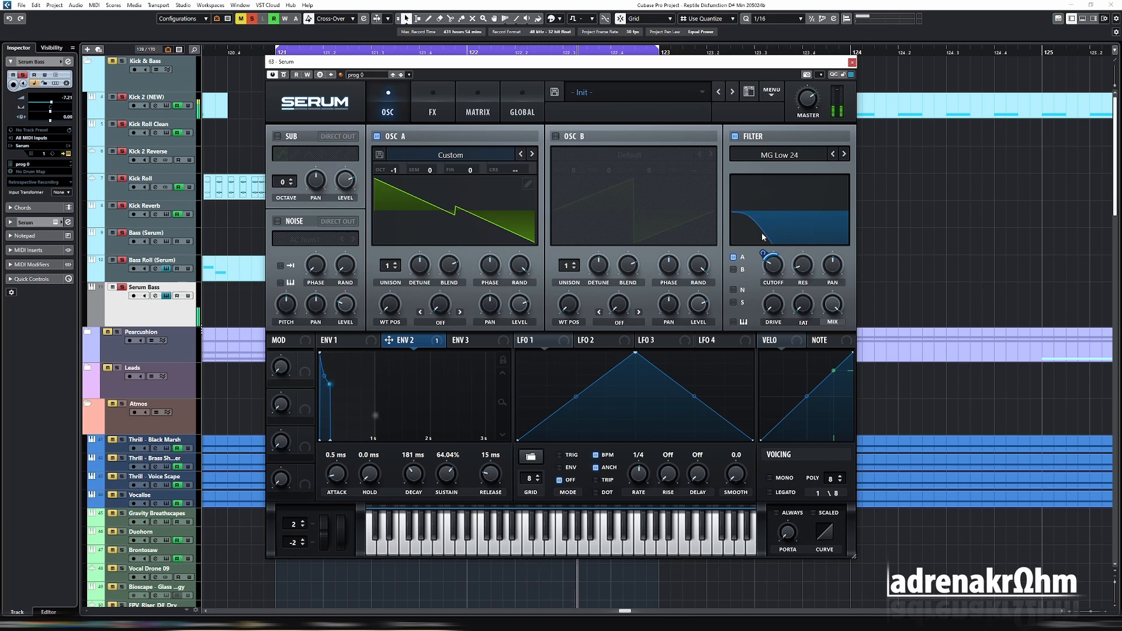
Raise the Serum Bass channel volume to -0.84 dB.
{"action": "left_click", "coordinate": [156, 295]}
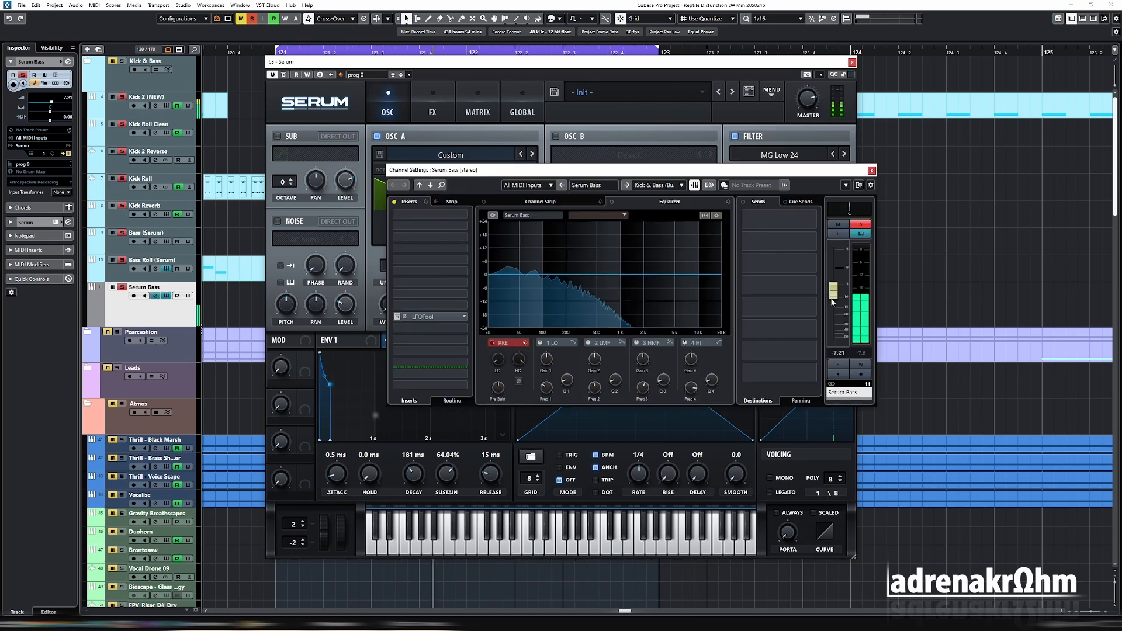
{"action": "left_click_drag", "start_coordinate": [833, 297], "coordinate": [833, 277]}
{"action": "key", "text": "Escape"}
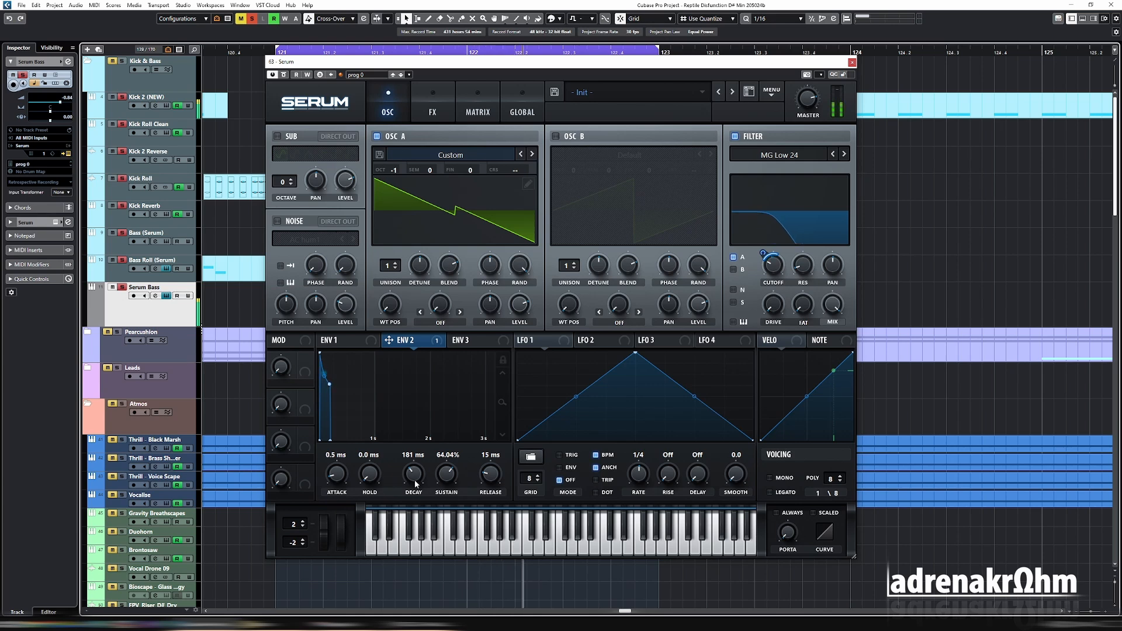
Set Env 2's decay to 230 ms and its filter cutoff amount to about 26, and check the Serum Bass channel level.
{"action": "left_click_drag", "start_coordinate": [416, 483], "coordinate": [417, 480]}
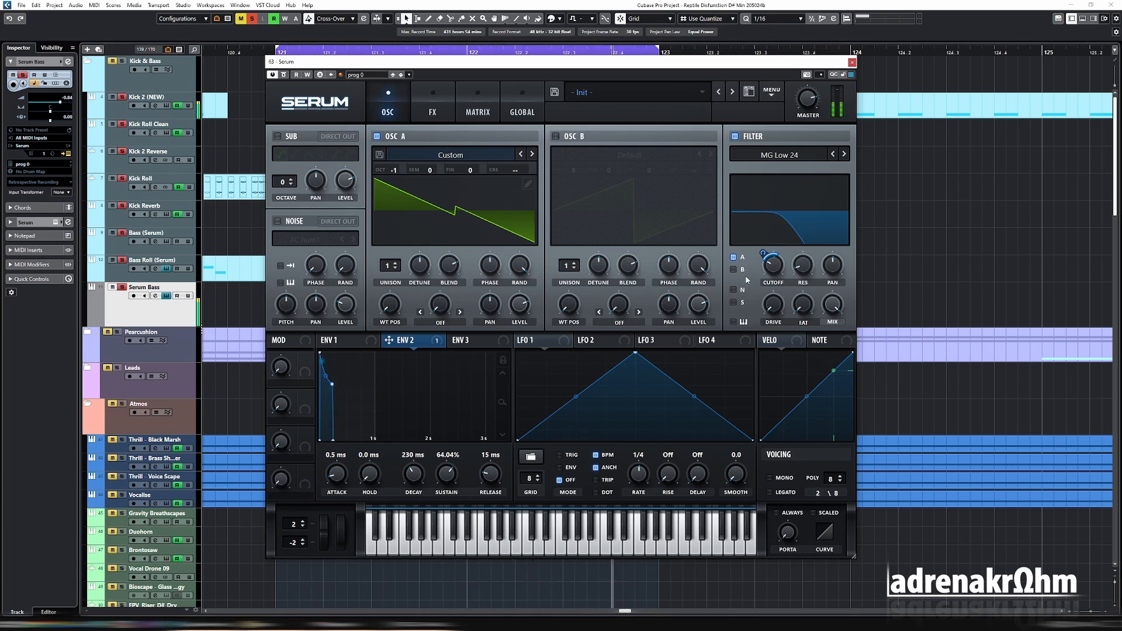
{"action": "left_click_drag", "start_coordinate": [763, 254], "coordinate": [762, 249]}
{"action": "left_click", "coordinate": [156, 296]}
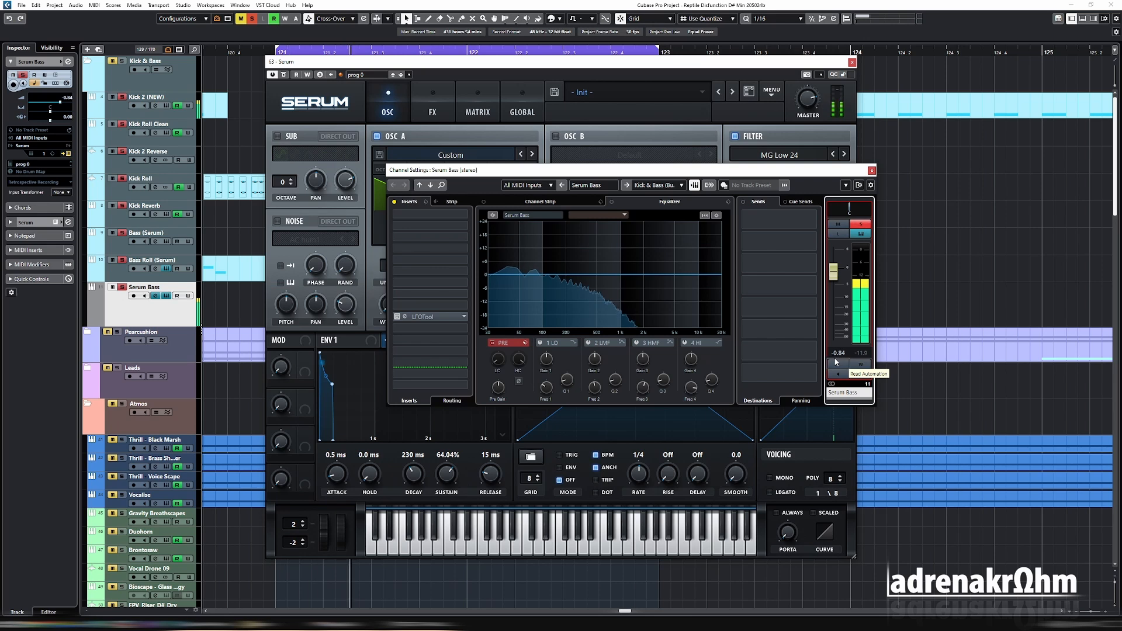
{"action": "key", "text": "Escape"}
Shape the amplitude envelope Env 1 with a 108 ms decay and -3.1 dB sustain.
{"action": "left_click", "coordinate": [363, 341]}
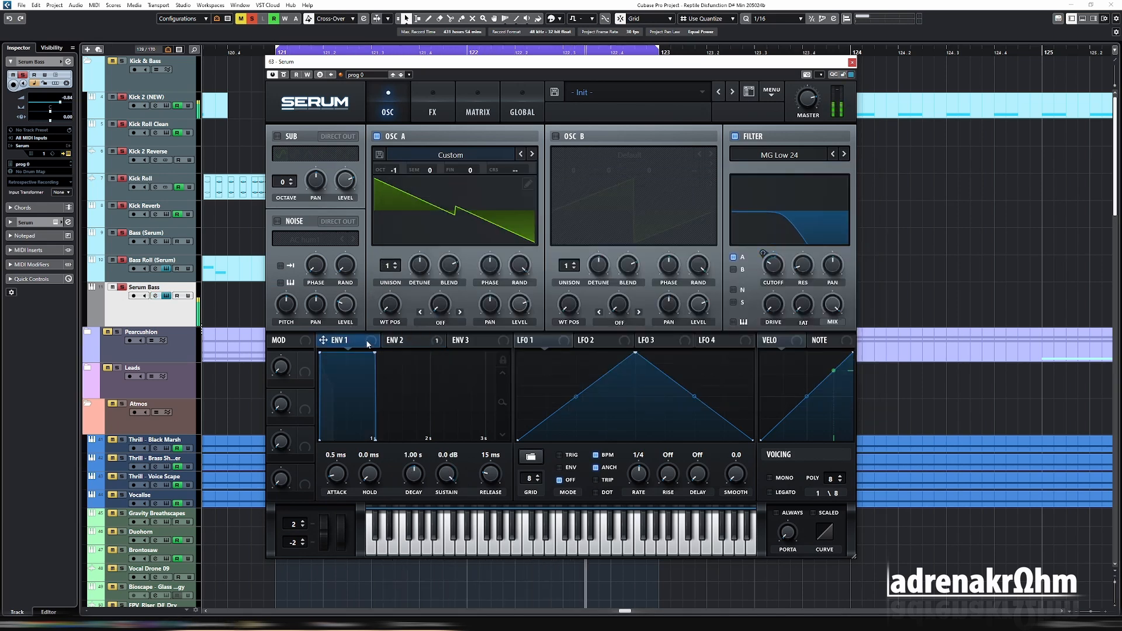
{"action": "left_click_drag", "start_coordinate": [413, 475], "coordinate": [450, 499]}
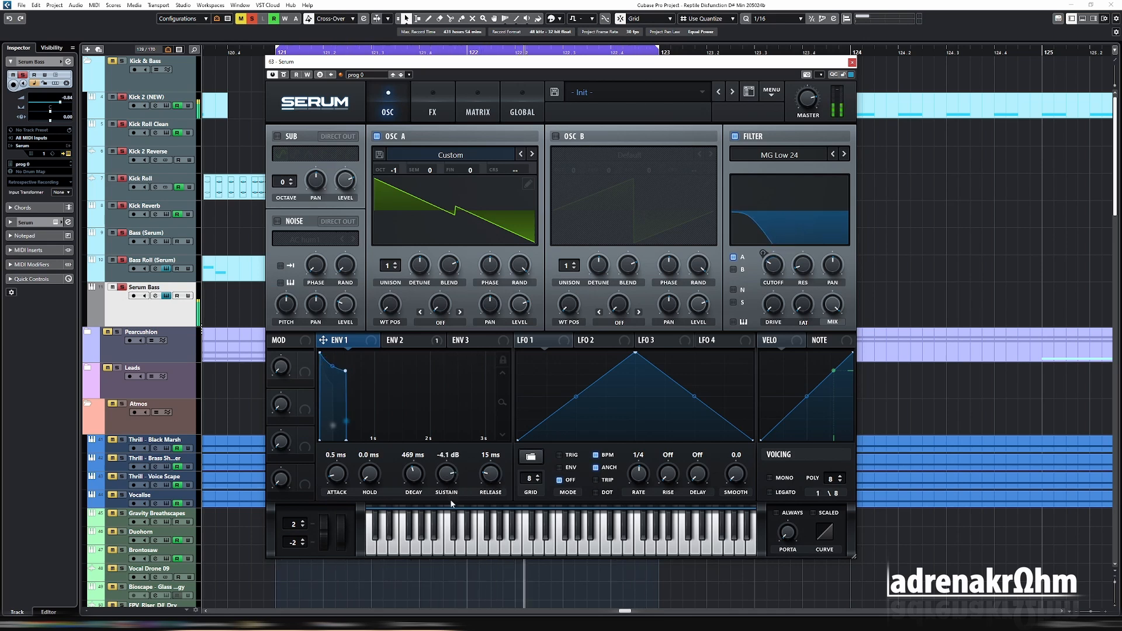
{"action": "left_click_drag", "start_coordinate": [447, 481], "coordinate": [415, 491]}
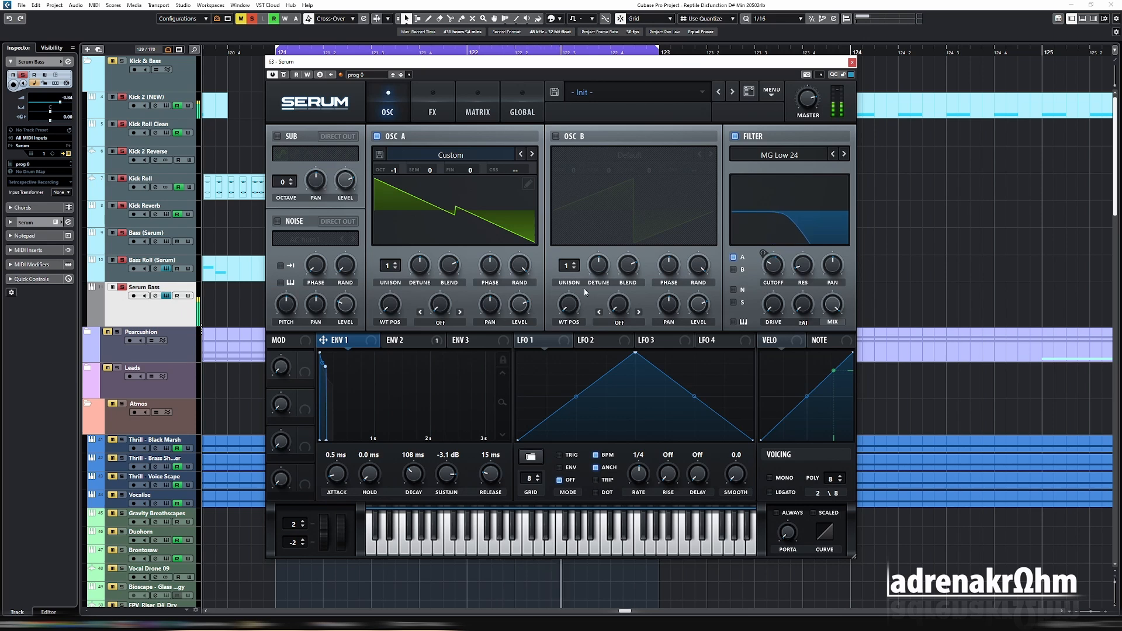
Set Oscillator A's start phase to the midpoint of the waveform.
{"action": "mouse_move", "coordinate": [522, 268]}
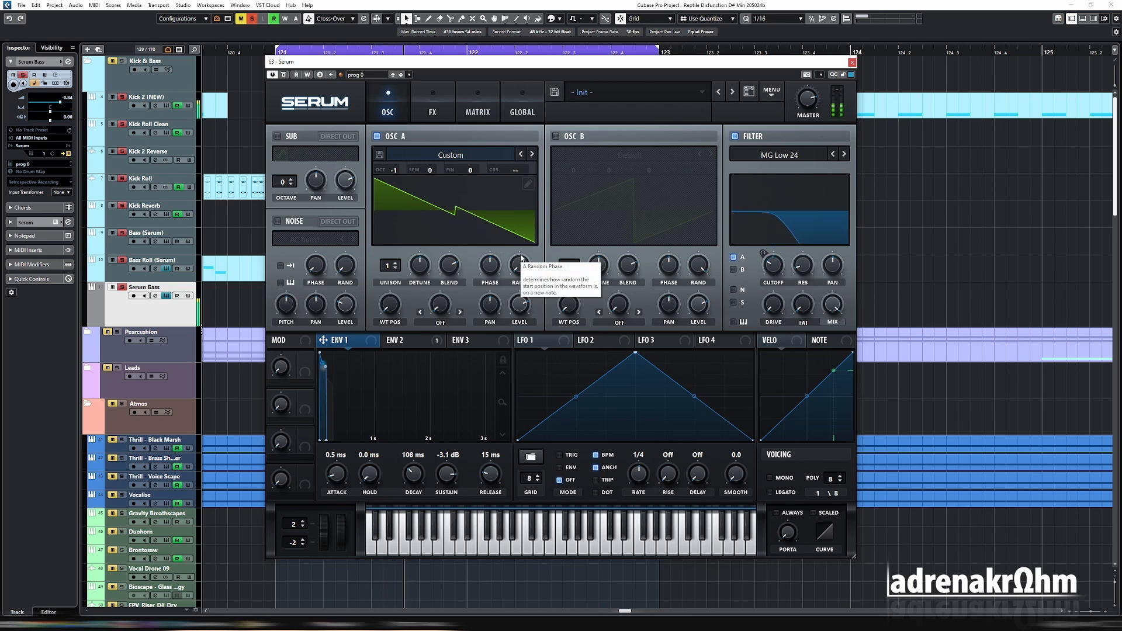
{"action": "left_click_drag", "start_coordinate": [491, 266], "coordinate": [496, 331]}
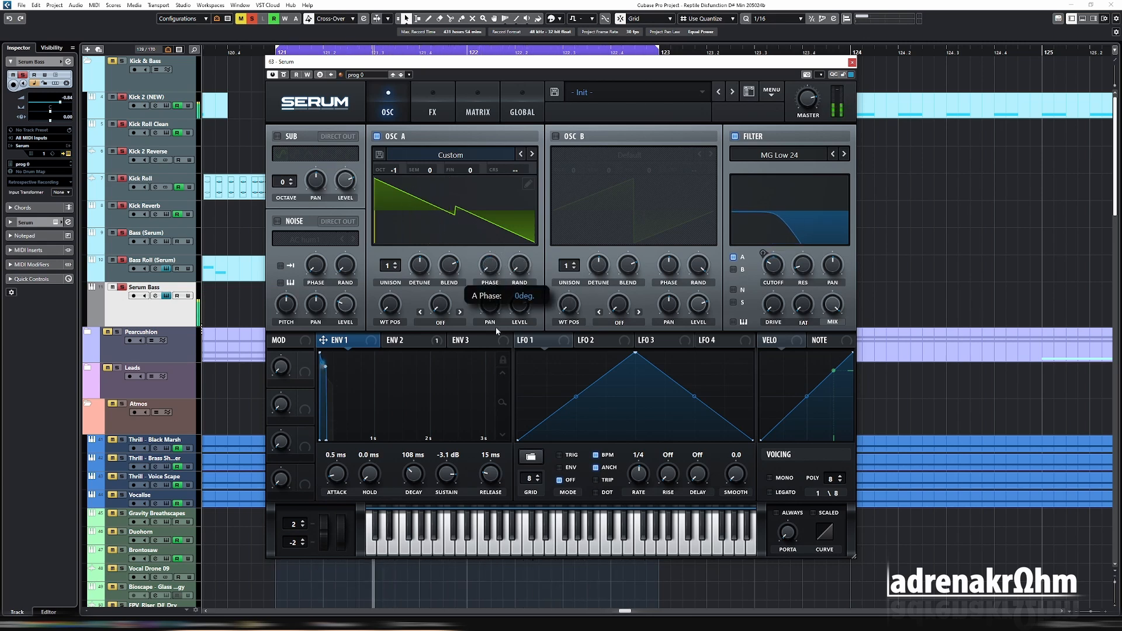
{"action": "double_click", "coordinate": [490, 270]}
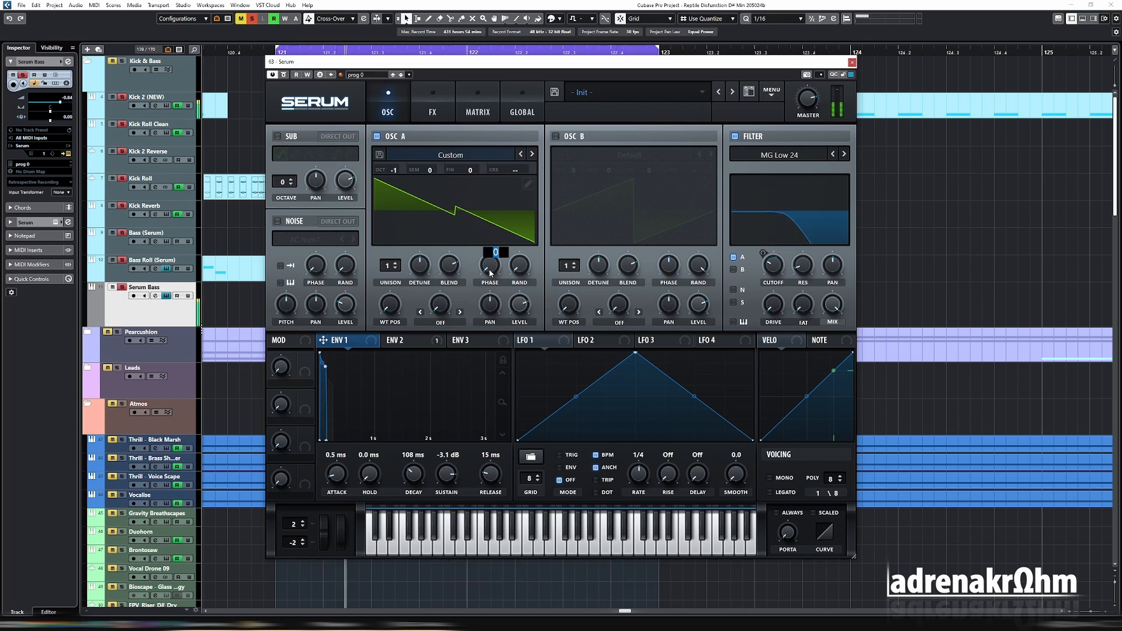
{"action": "key", "text": "Return"}
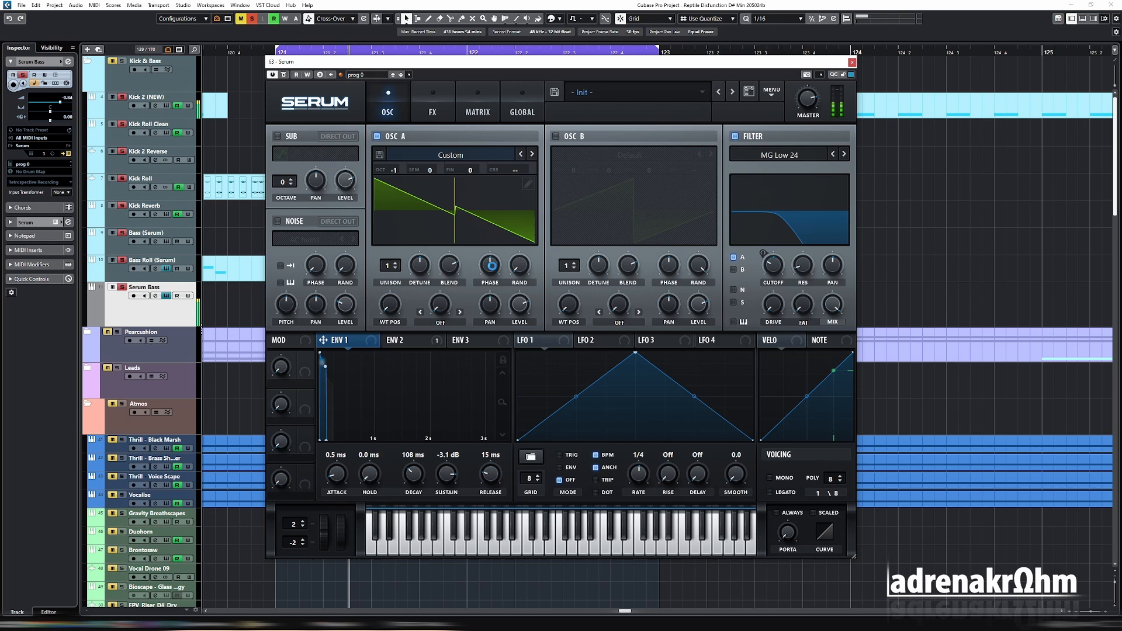
Show Env 2, audition the MG Low 18 filter type with a cutoff amount of 30, and return the filter to MG Low 24.
{"action": "mouse_move", "coordinate": [805, 271]}
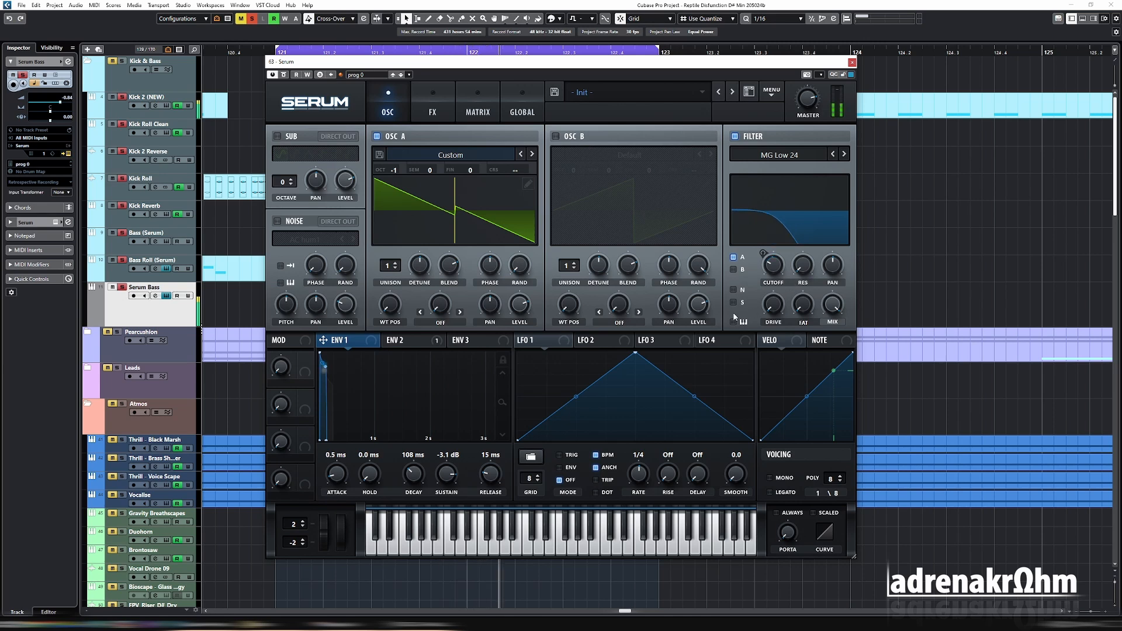
{"action": "left_click", "coordinate": [402, 341]}
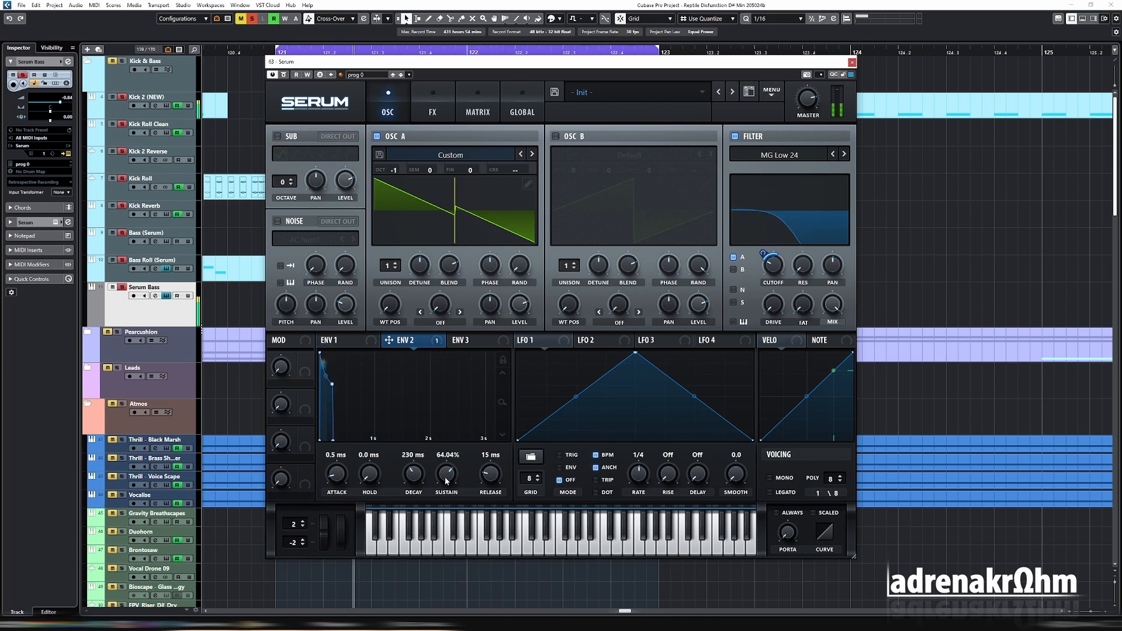
{"action": "mouse_move", "coordinate": [763, 252]}
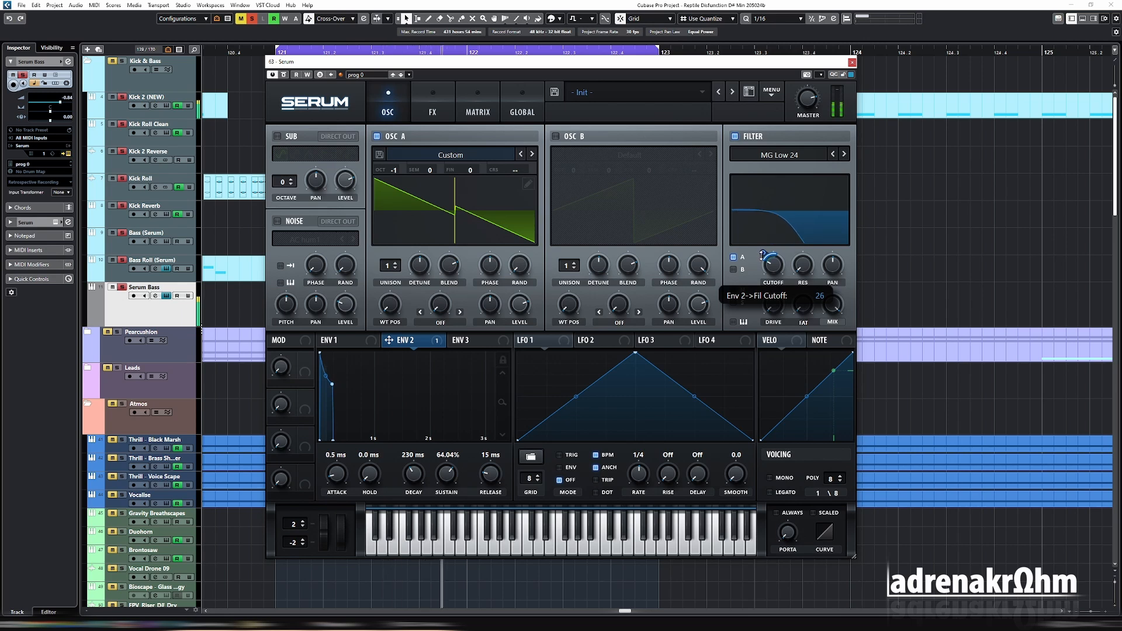
{"action": "left_click", "coordinate": [844, 154]}
{"action": "left_click", "coordinate": [834, 155]}
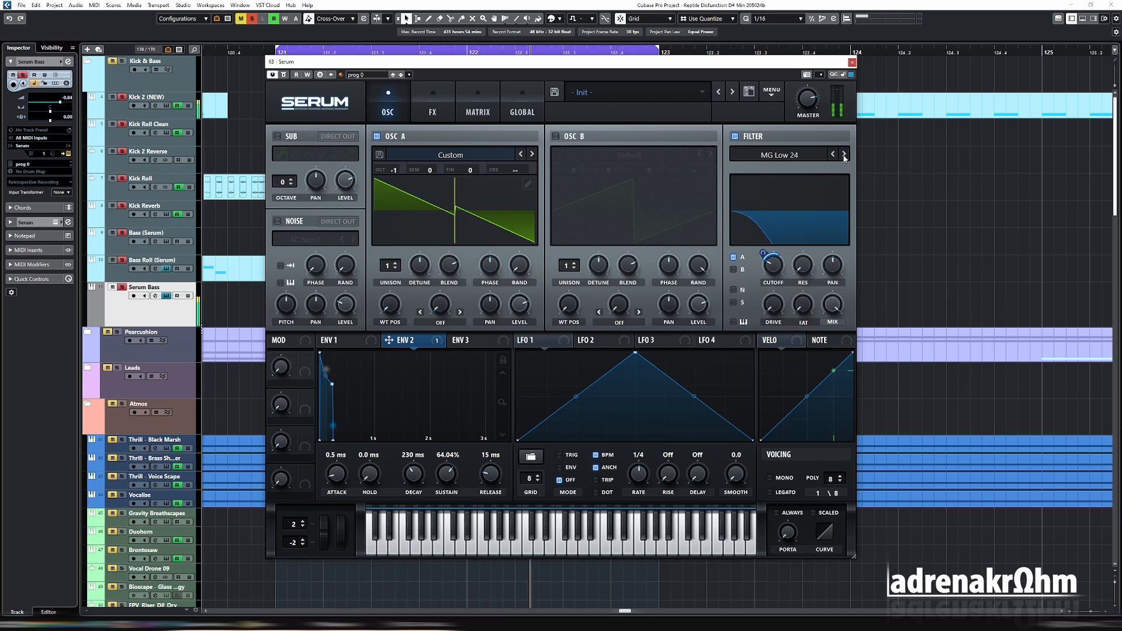
{"action": "left_click", "coordinate": [834, 155]}
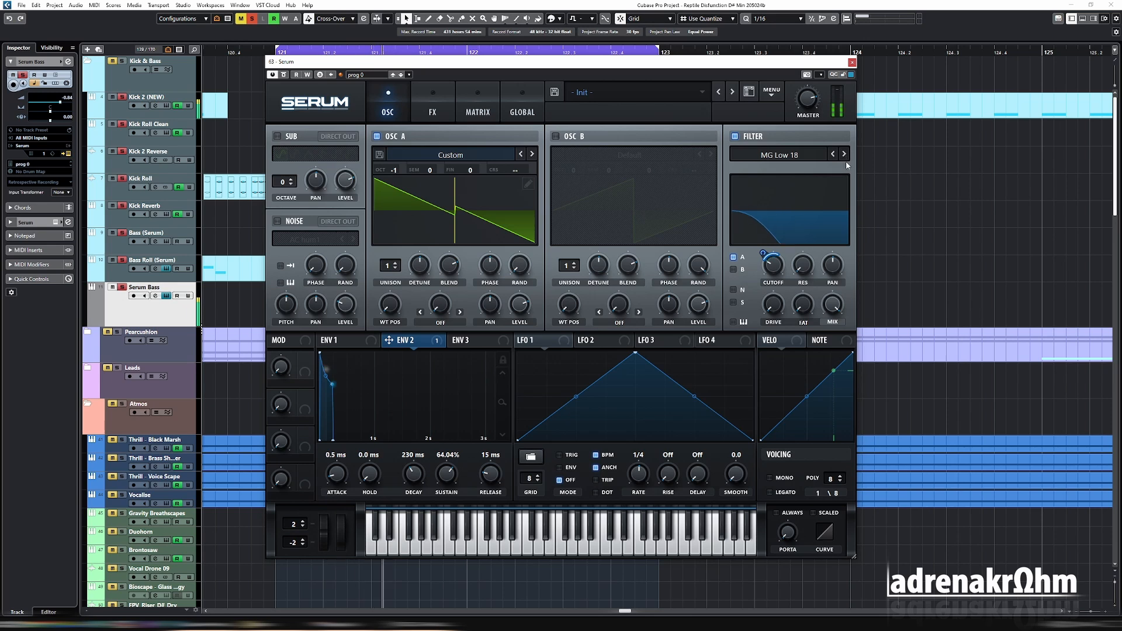
{"action": "mouse_move", "coordinate": [764, 257]}
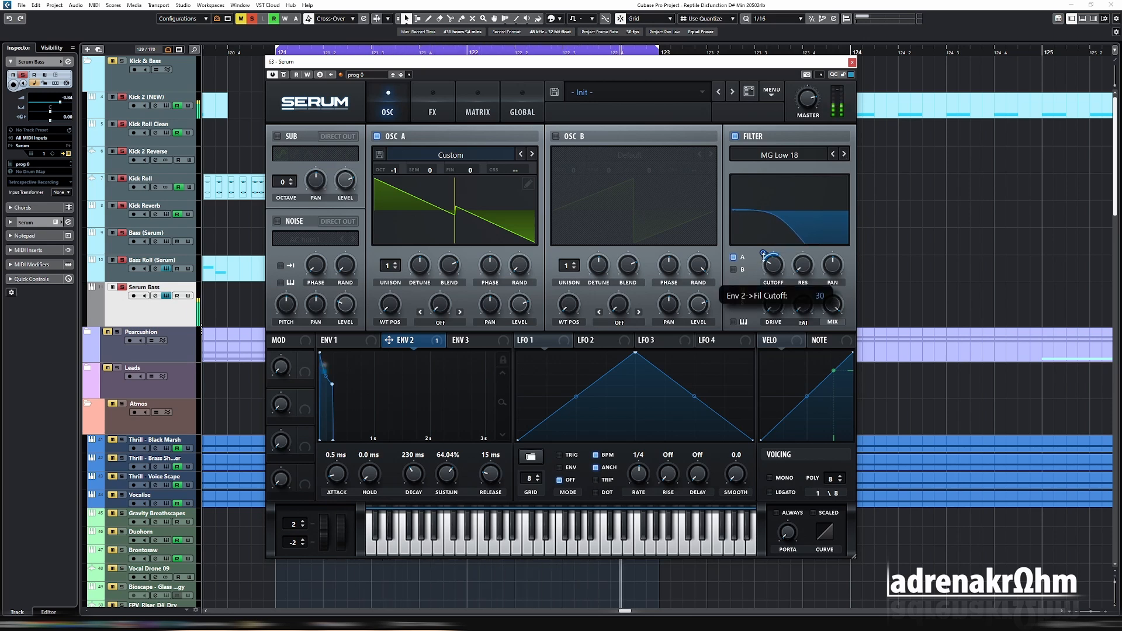
{"action": "left_click", "coordinate": [844, 154]}
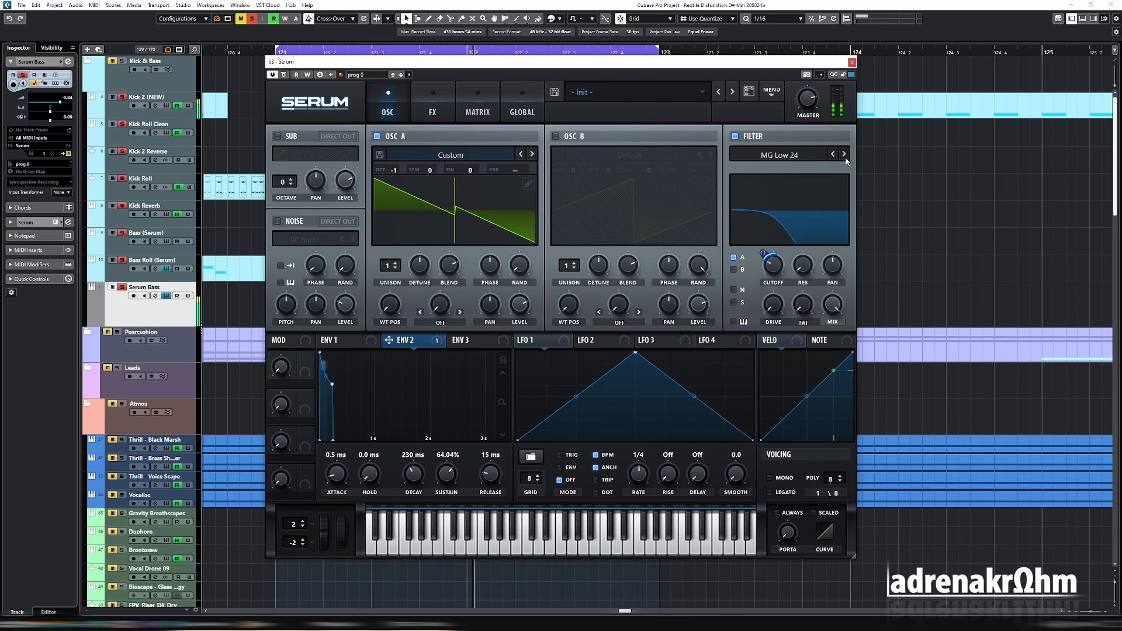
{"action": "mouse_move", "coordinate": [761, 253]}
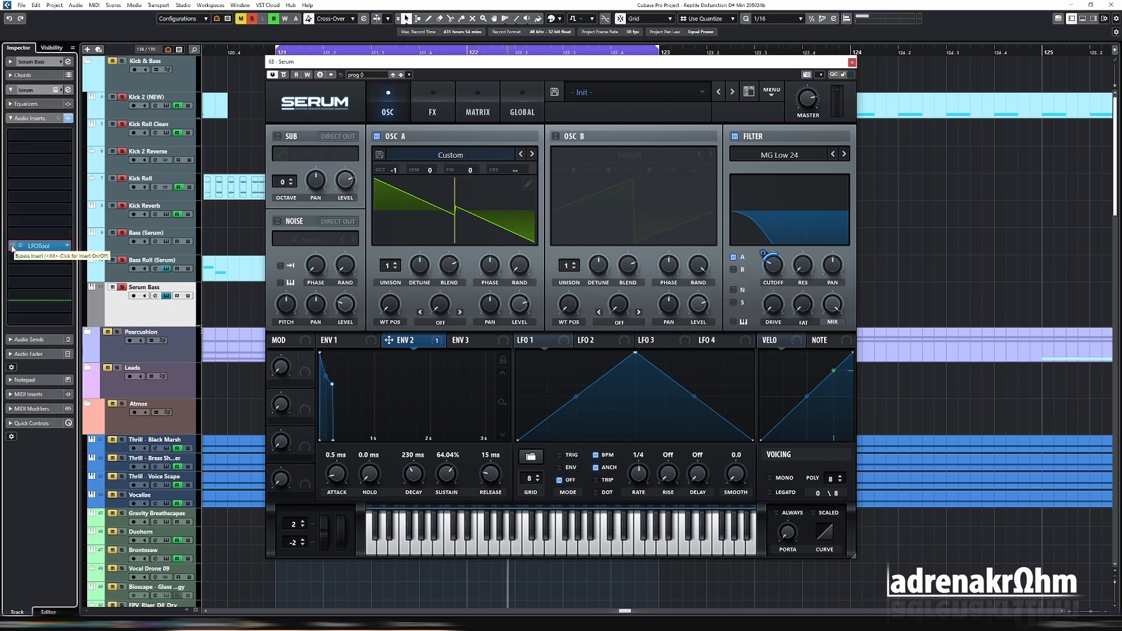
Inspect the volume-ducking curve in the Serum Bass track's LFOTool insert, close it and resume playback.
{"action": "left_click", "coordinate": [25, 223]}
{"action": "left_click", "coordinate": [20, 246]}
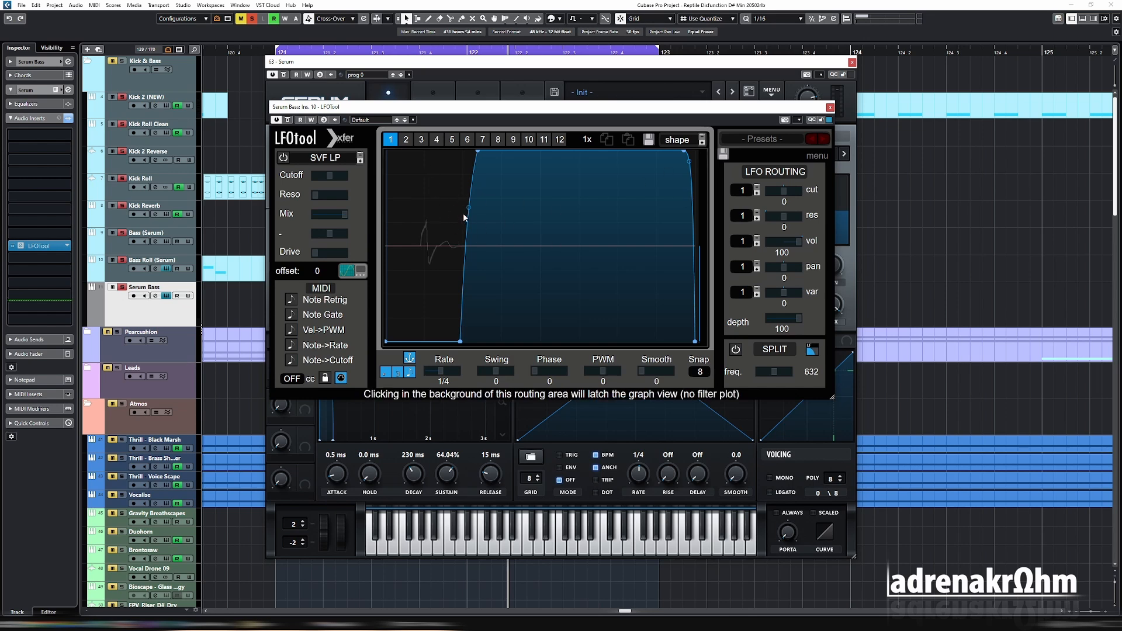
{"action": "left_click", "coordinate": [829, 108]}
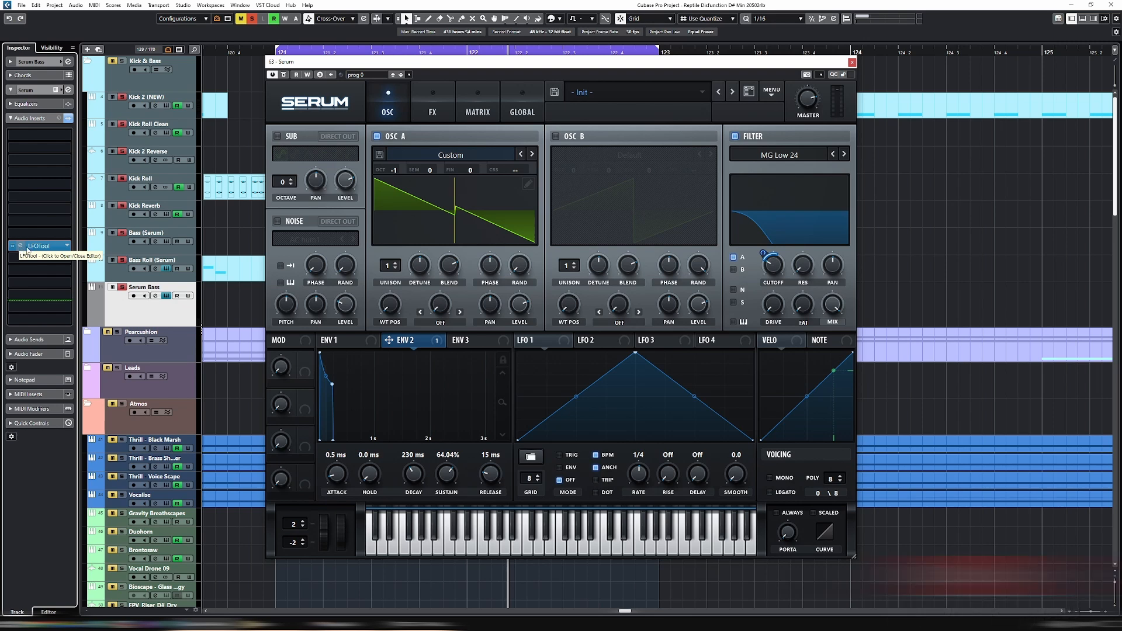
{"action": "key", "text": "space"}
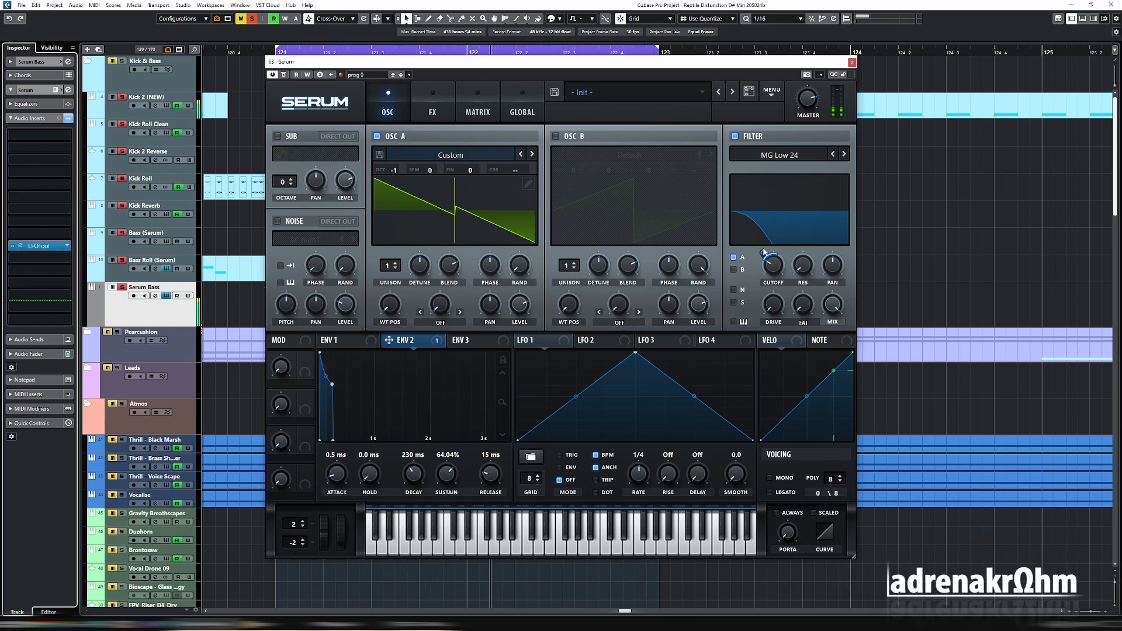
Fine-tune Env 2's filter cutoff amount and check the Serum Bass level and spectrum in its channel settings.
{"action": "left_click_drag", "start_coordinate": [764, 253], "coordinate": [763, 247]}
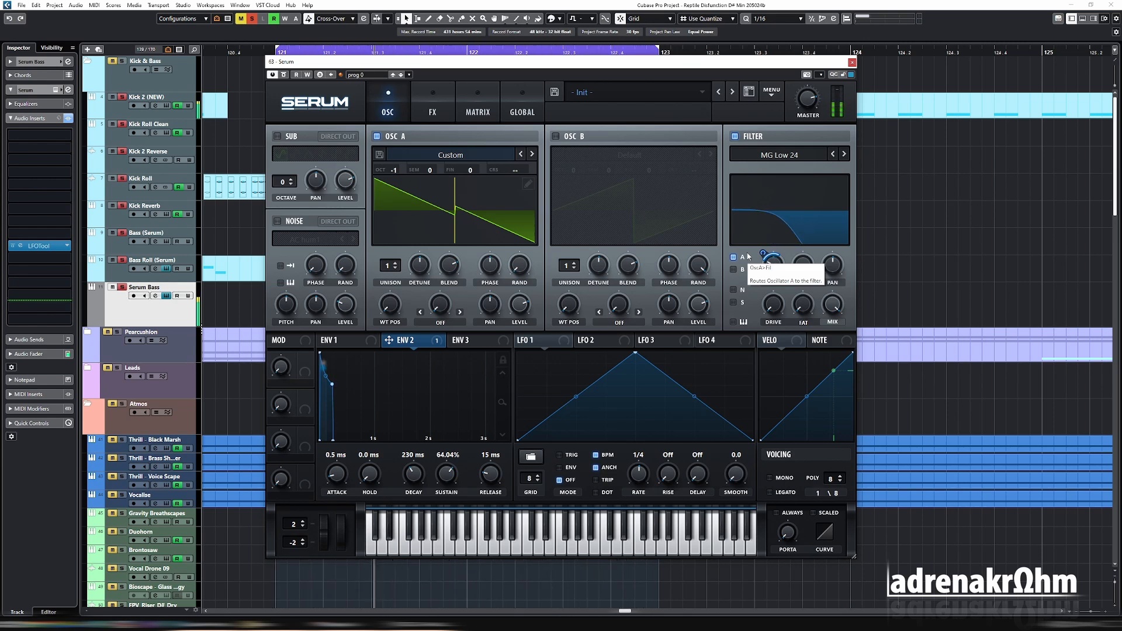
{"action": "key", "text": "e"}
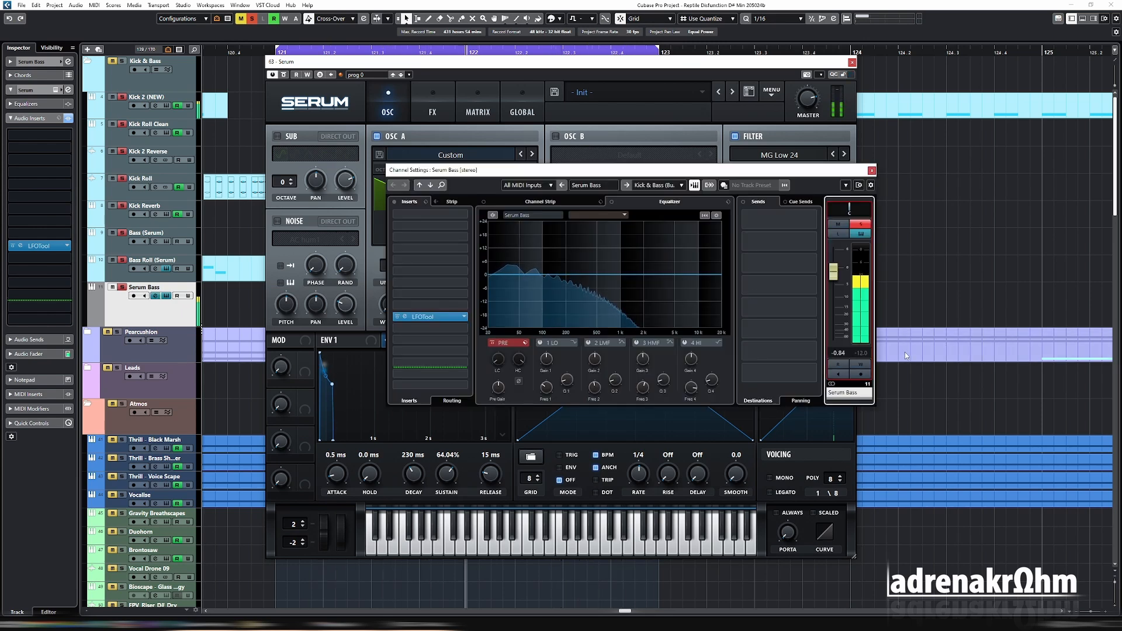
{"action": "key", "text": "e"}
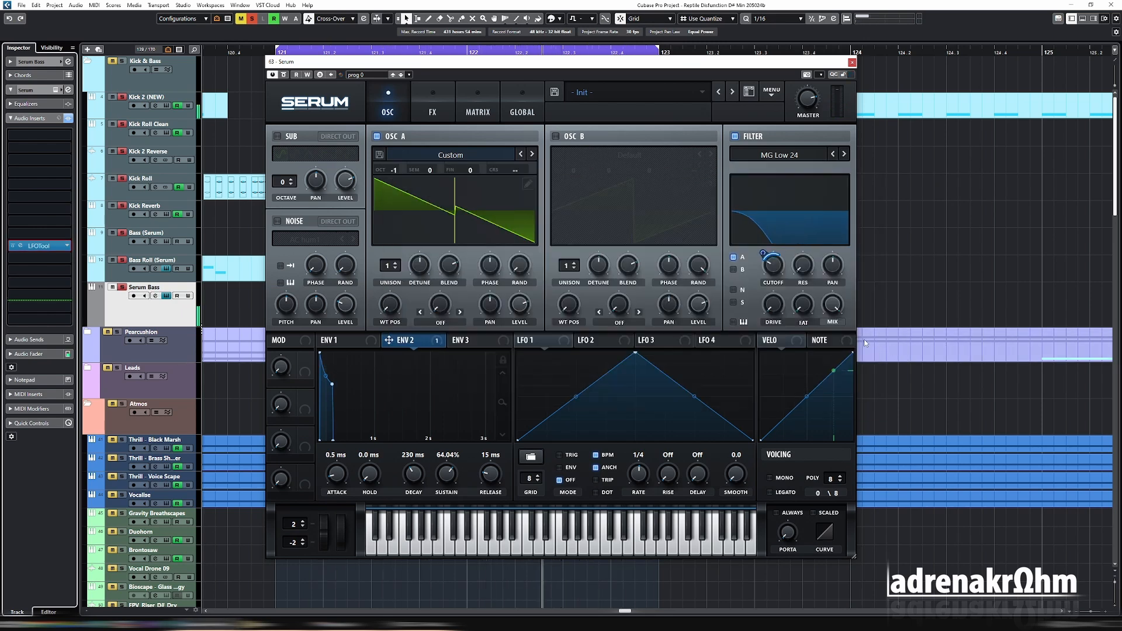
Unsolo the Serum Bass track, close its synth window and move the loop range to bars 123 to 125.
{"action": "key", "text": "s"}
{"action": "left_click", "coordinate": [852, 62]}
{"action": "left_click_drag", "start_coordinate": [350, 51], "coordinate": [755, 52]}
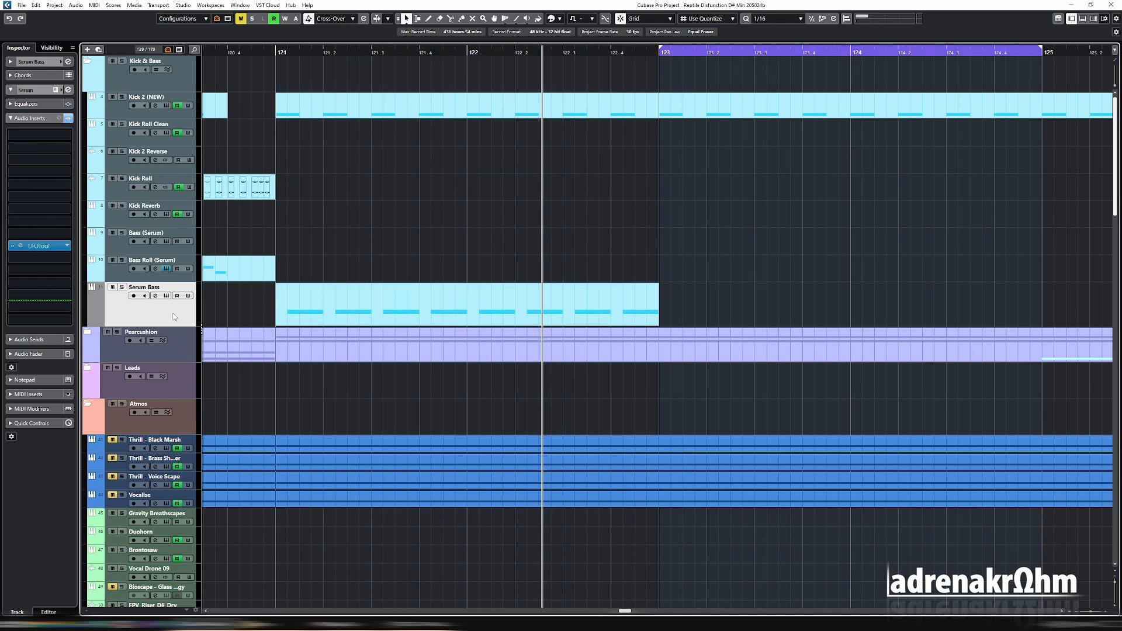
Duplicate the Serum Bass track, move the duplicated part to start at bar 123 and play it.
{"action": "right_click", "coordinate": [174, 316]}
{"action": "left_click", "coordinate": [228, 343]}
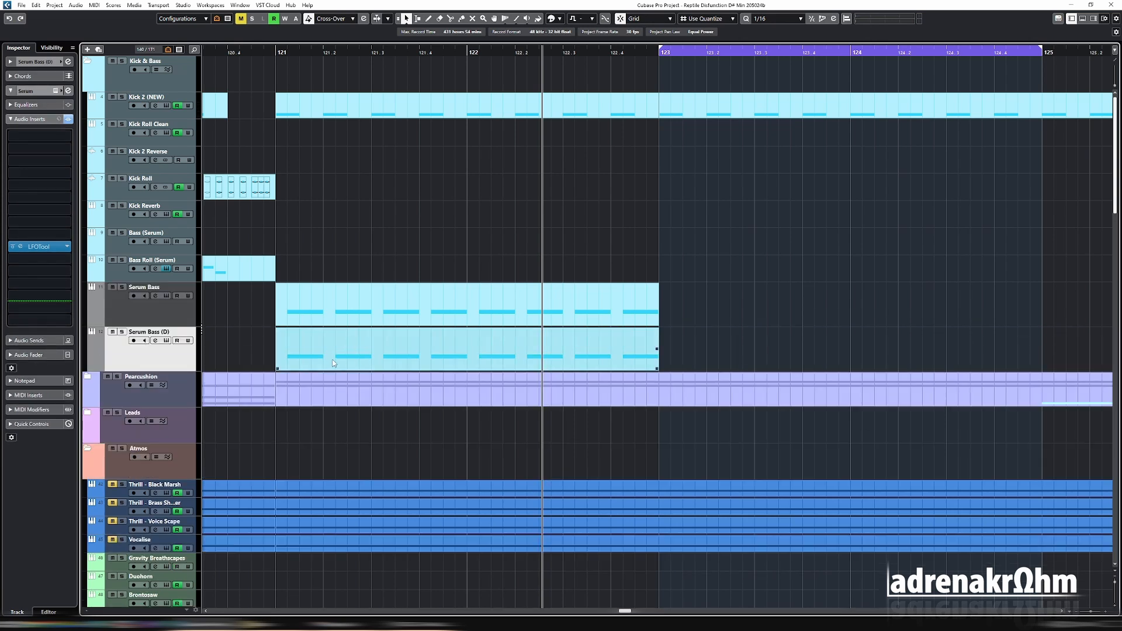
{"action": "left_click_drag", "start_coordinate": [332, 360], "coordinate": [710, 350]}
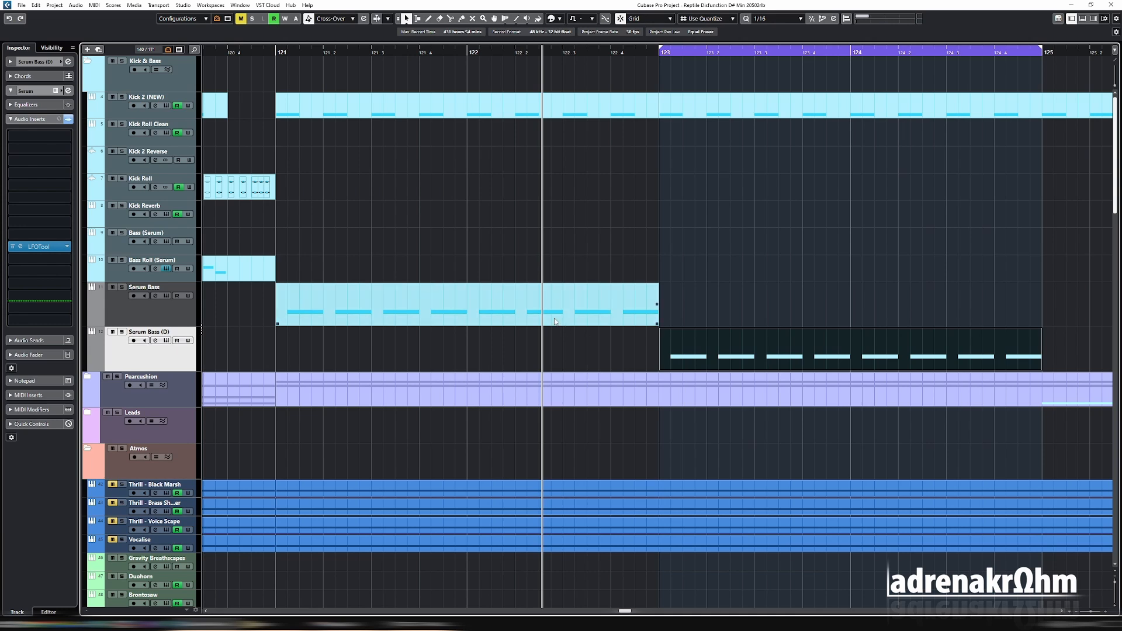
{"action": "key", "text": "space"}
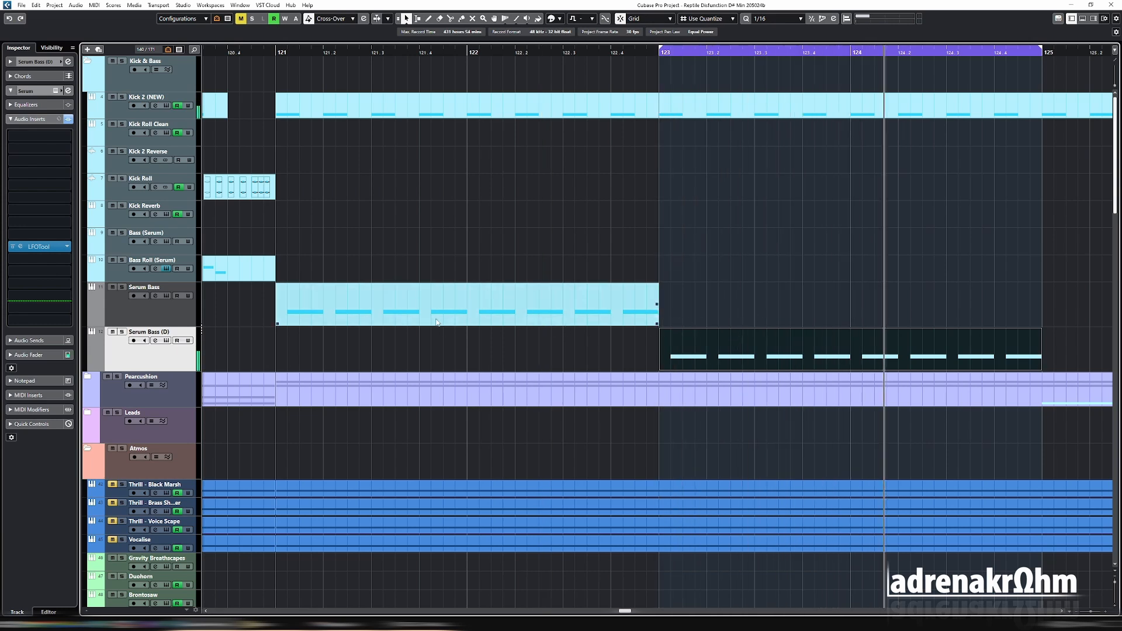
Rename the duplicated Serum Bass track as Serum Slide.
{"action": "double_click", "coordinate": [147, 331]}
{"action": "type", "text": "Serum Slide"}
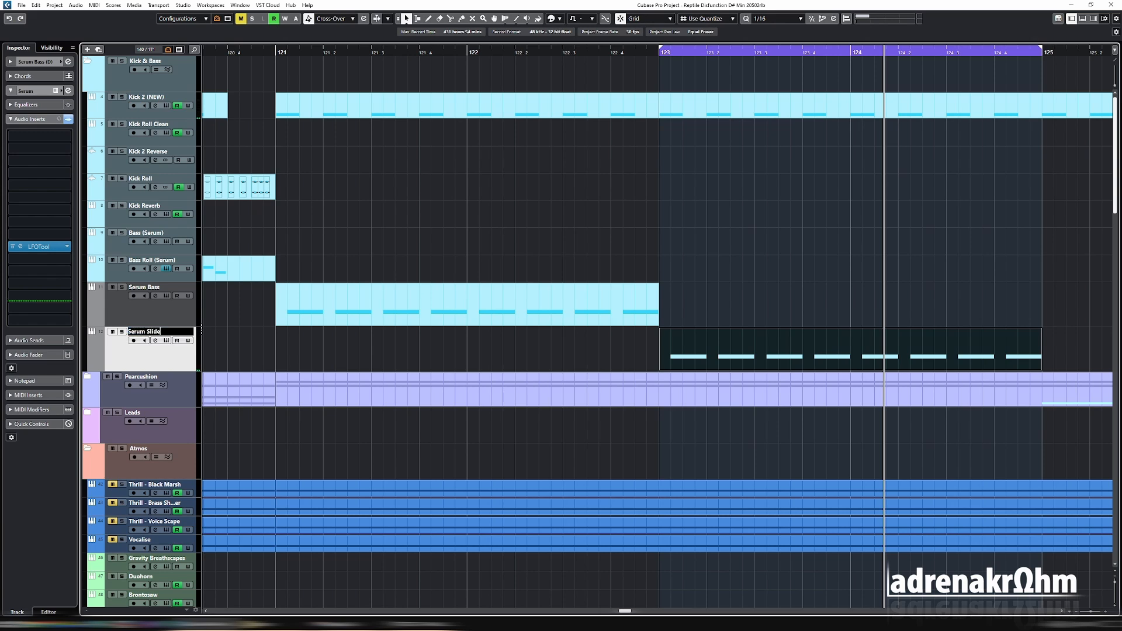
{"action": "key", "text": "Return"}
Enable Mono, Legato and Always portamento in the Serum Slide synth, raise the Porta time slightly and close the window.
{"action": "left_click", "coordinate": [166, 340]}
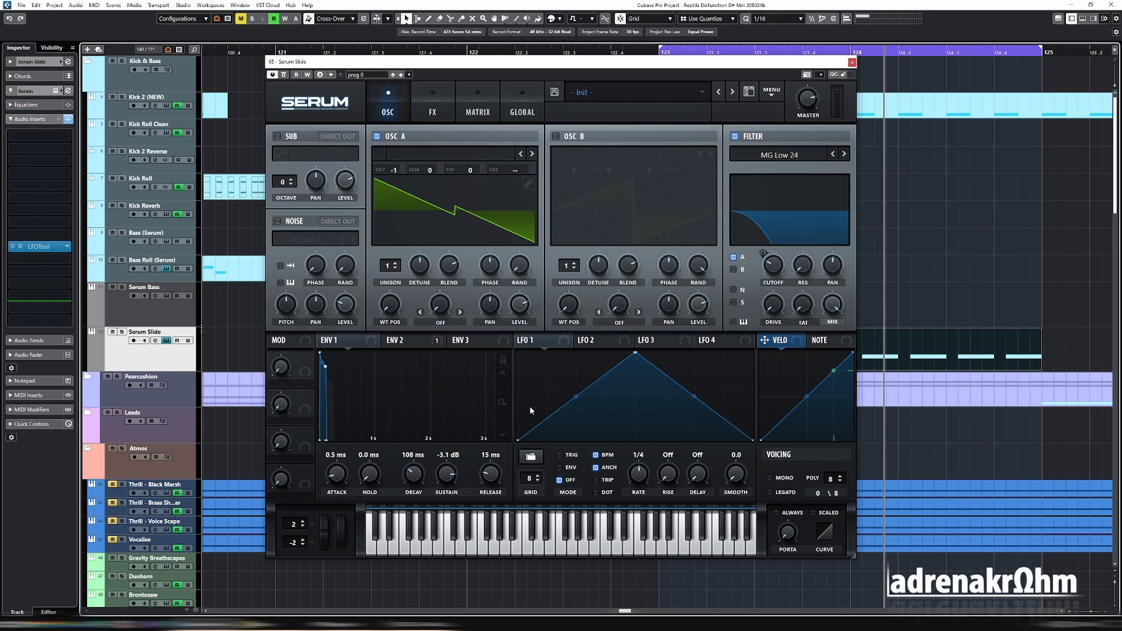
{"action": "left_click", "coordinate": [770, 479]}
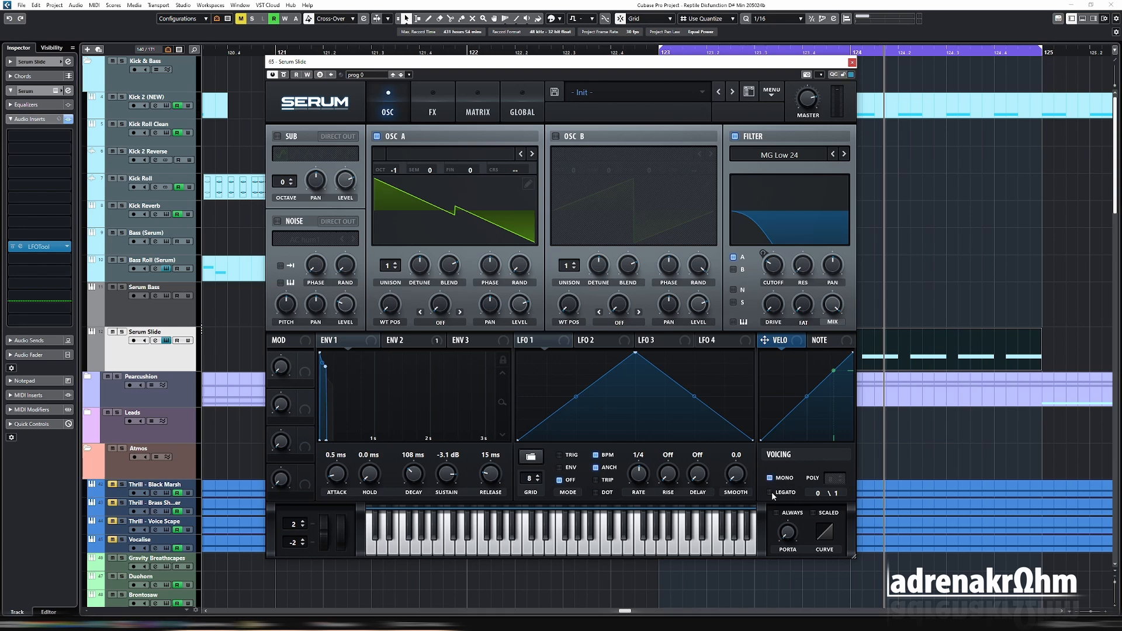
{"action": "left_click", "coordinate": [770, 492]}
{"action": "mouse_move", "coordinate": [792, 533]}
{"action": "left_mouse_down"}
{"action": "mouse_move", "coordinate": [796, 510]}
{"action": "mouse_move", "coordinate": [794, 531]}
{"action": "left_mouse_up"}
{"action": "left_click", "coordinate": [777, 513]}
{"action": "left_click", "coordinate": [852, 63]}
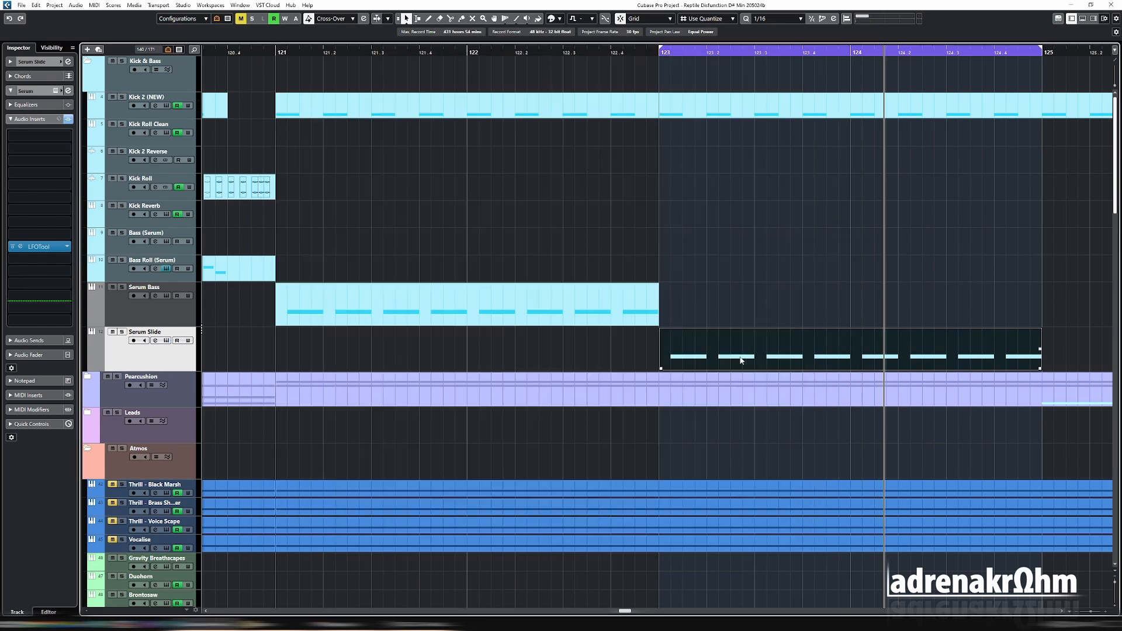
Open the Serum Slide part for note editing and delete every note except the first D#1 note.
{"action": "left_click", "coordinate": [737, 356], "text": "alt+shift"}
{"action": "double_click", "coordinate": [739, 355]}
{"action": "left_click_drag", "start_coordinate": [690, 360], "coordinate": [1040, 412]}
{"action": "key", "text": "Delete"}
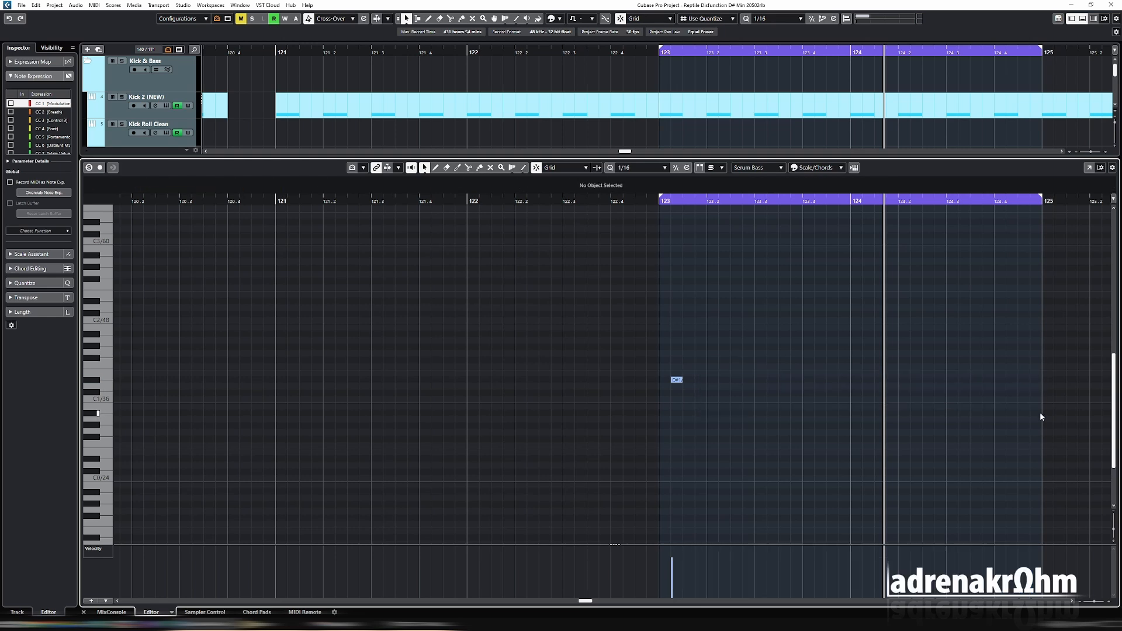
Make the D#1 note one beat long from the start of bar 123 and duplicate it three times to fill the bar.
{"action": "key", "text": "h"}
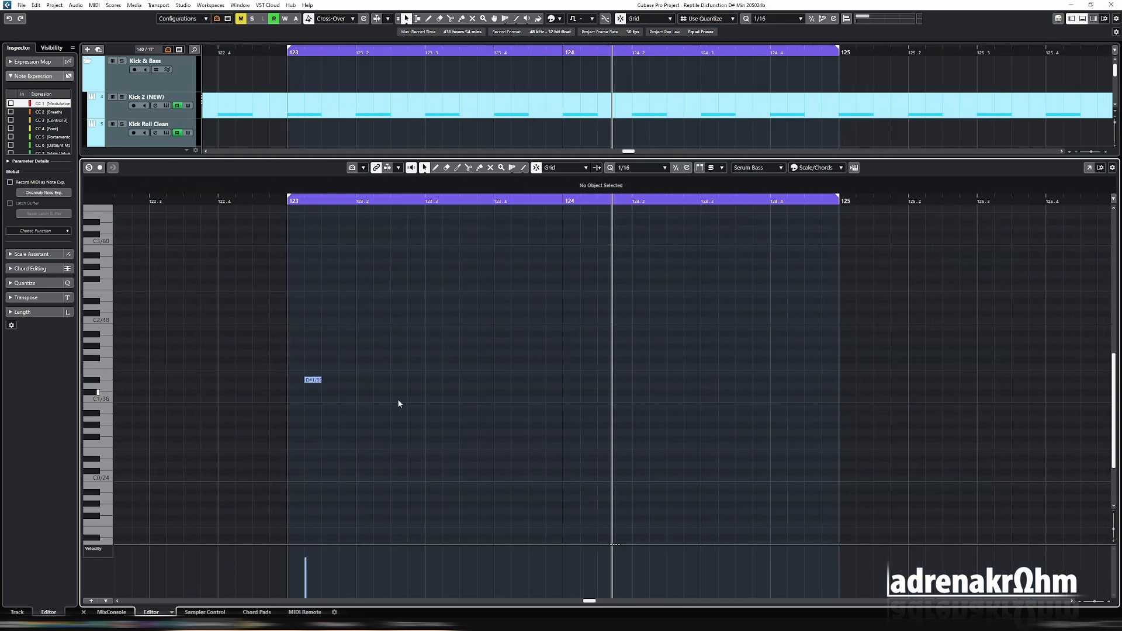
{"action": "left_click_drag", "start_coordinate": [315, 381], "coordinate": [356, 381]}
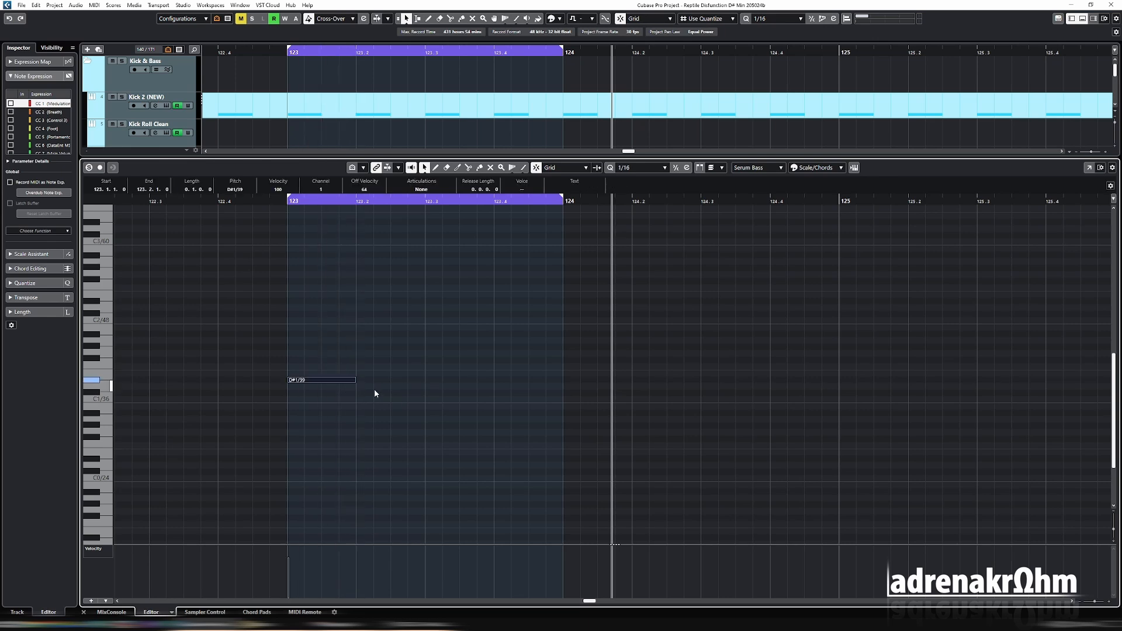
{"action": "key", "text": "ctrl+d"}
{"action": "key", "text": "ctrl+d"}
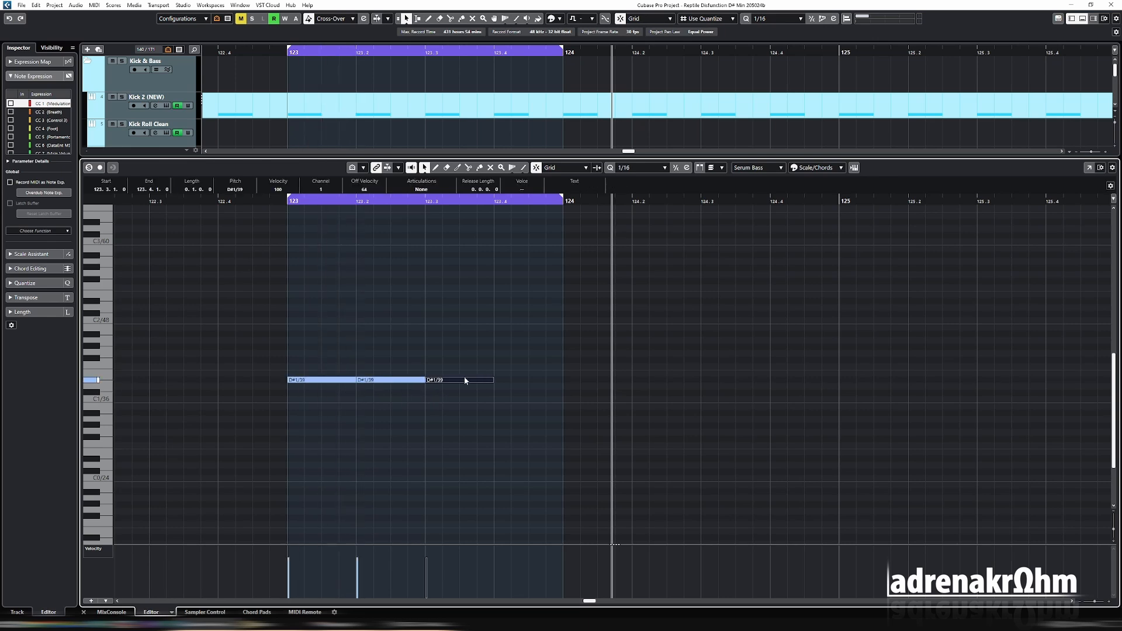
{"action": "key", "text": "ctrl+d"}
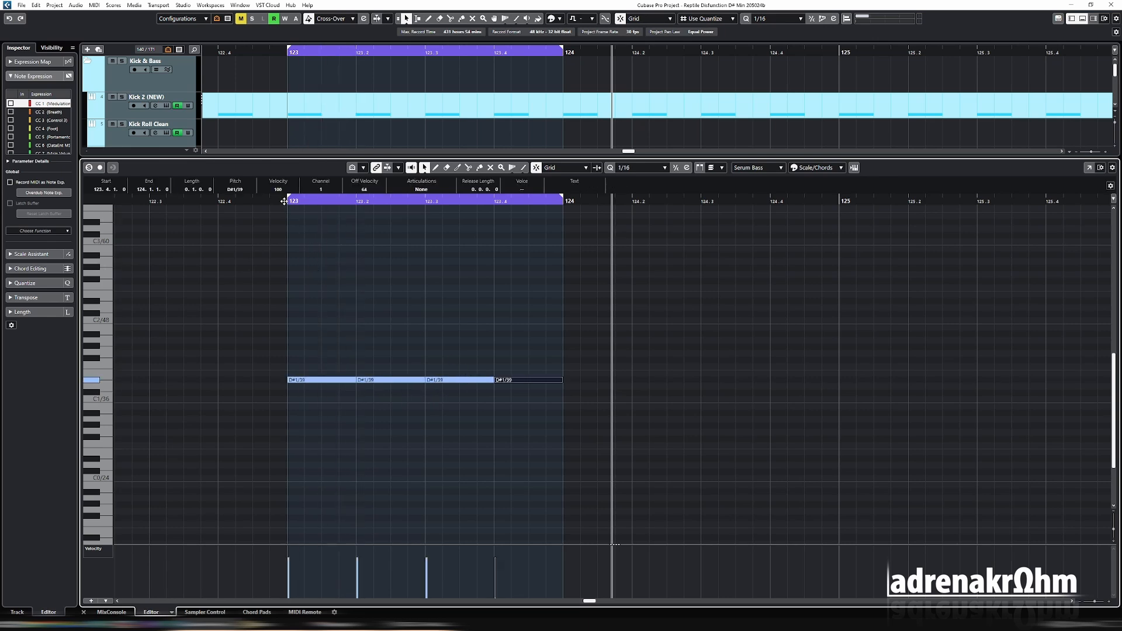
Select all four D#1 notes, set the loop range to them and play bar 123.
{"action": "key", "text": "space"}
{"action": "key", "text": "p"}
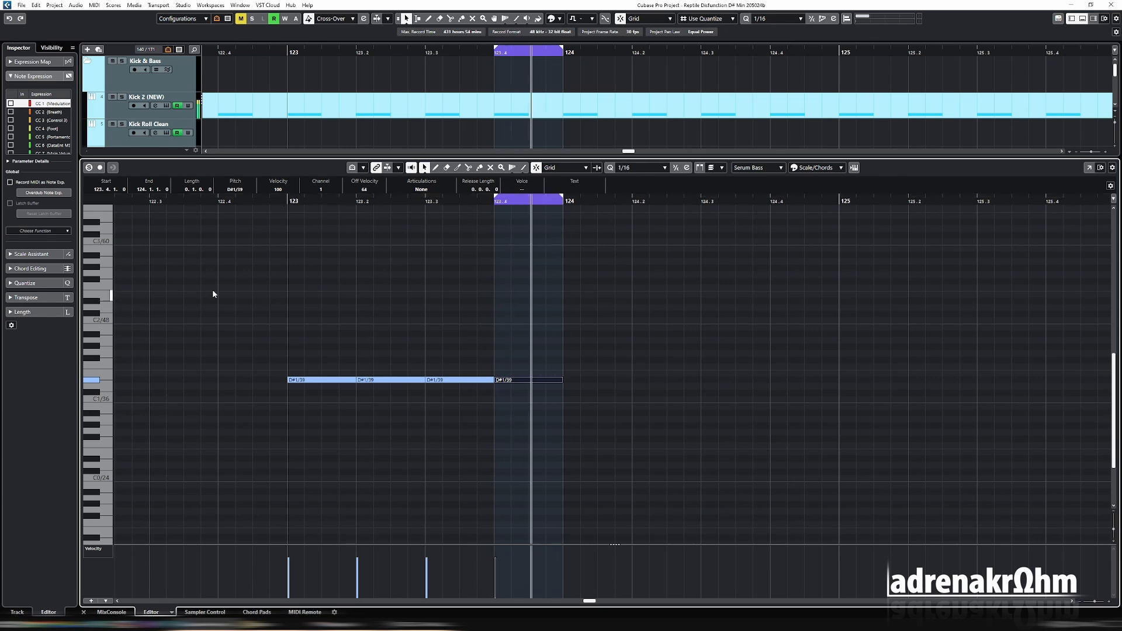
{"action": "left_click_drag", "start_coordinate": [212, 296], "coordinate": [553, 408]}
{"action": "key", "text": "p"}
{"action": "key", "text": "space"}
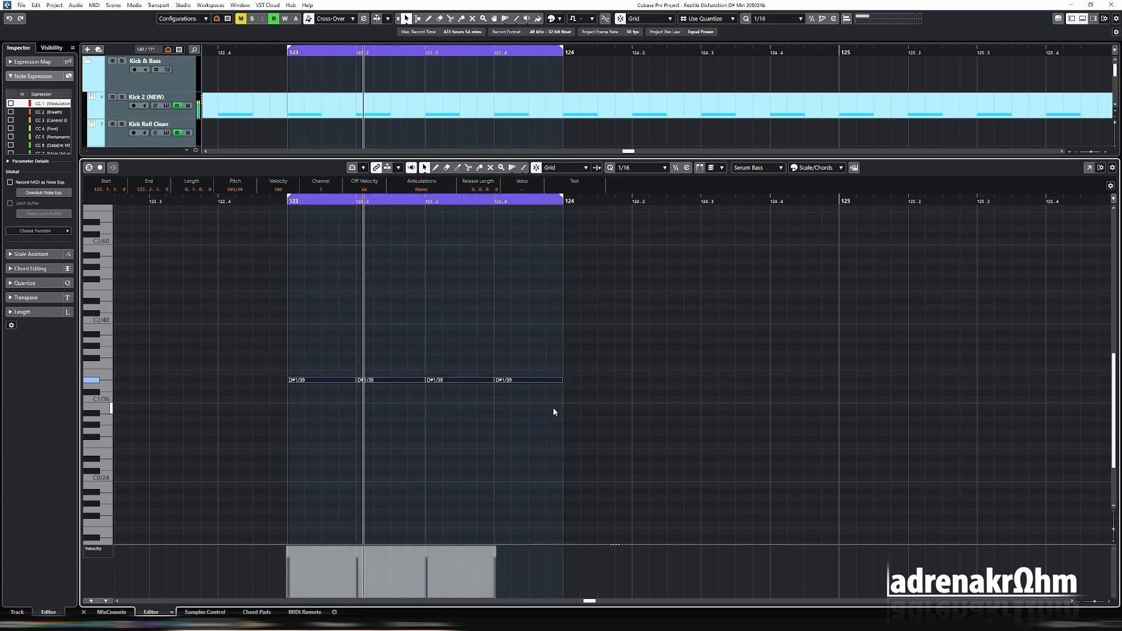
Open the Serum Slide track's synth window, stop playback and close the note editor.
{"action": "key", "text": "F11"}
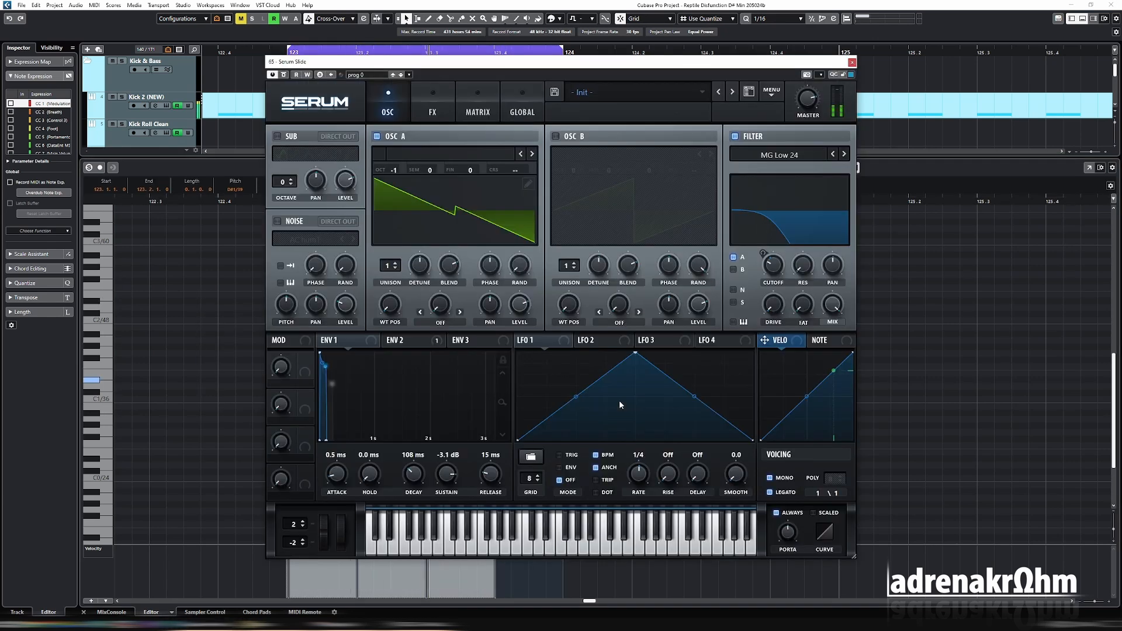
{"action": "key", "text": "space"}
{"action": "key", "text": "Return"}
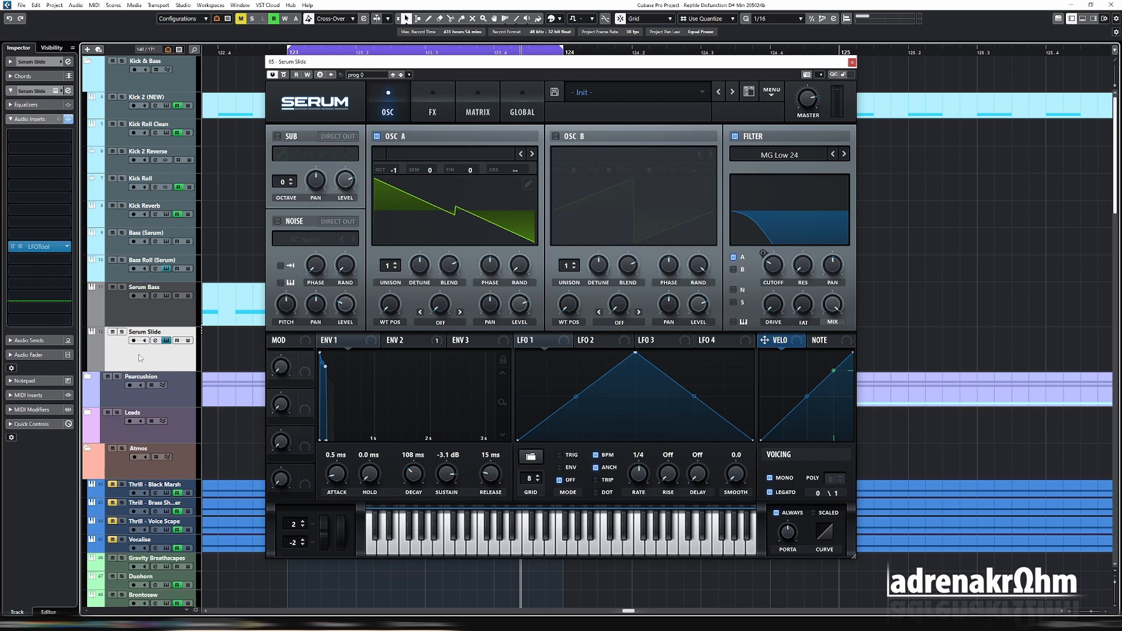
Solo the Serum Slide track, bypass its LFOTool insert and play the loop with Env 2 shown.
{"action": "key", "text": "s"}
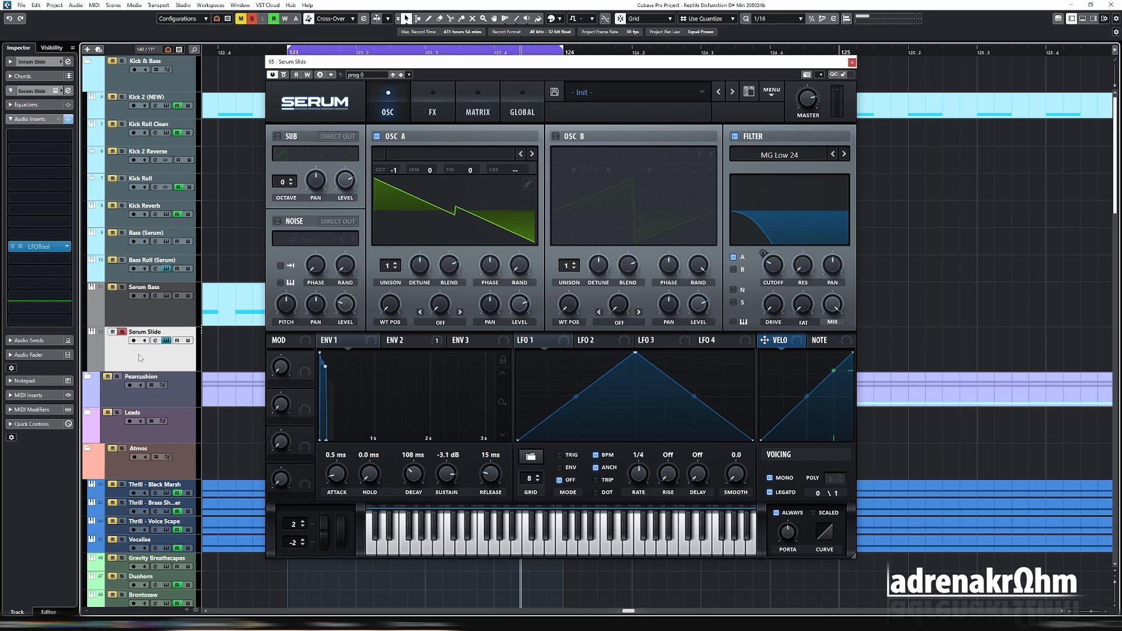
{"action": "left_click", "coordinate": [12, 248]}
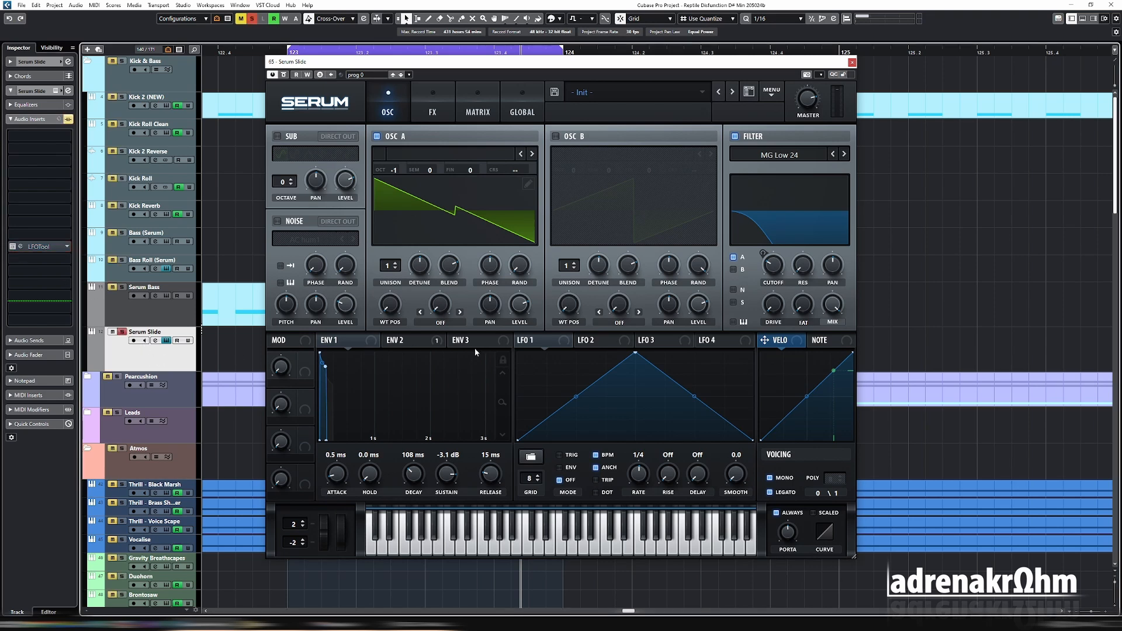
{"action": "key", "text": "space"}
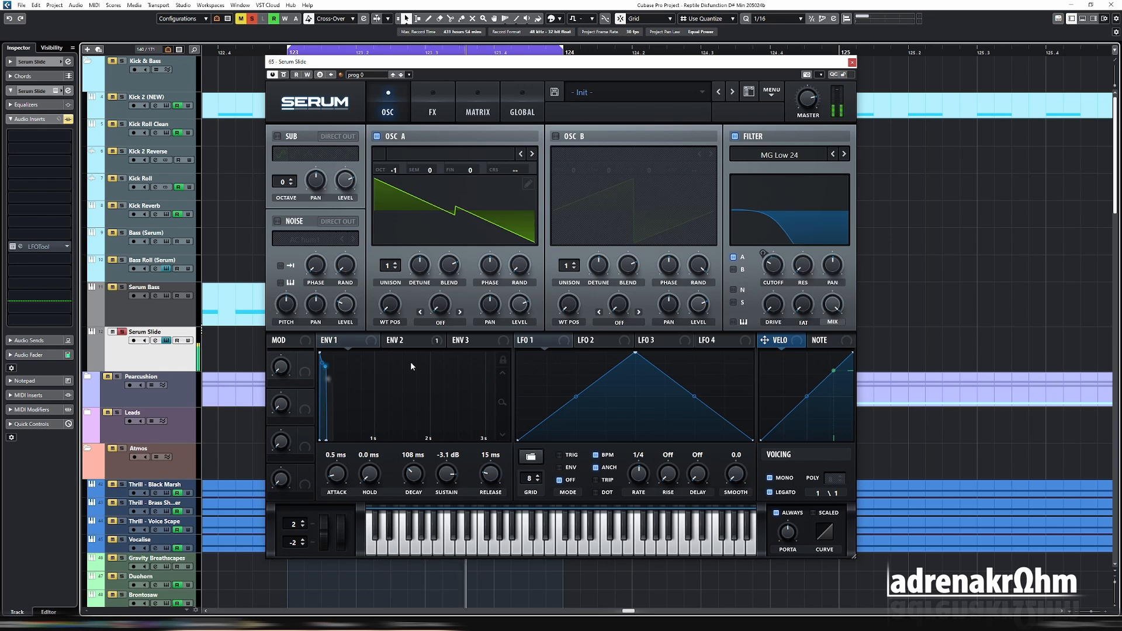
{"action": "left_click", "coordinate": [415, 340]}
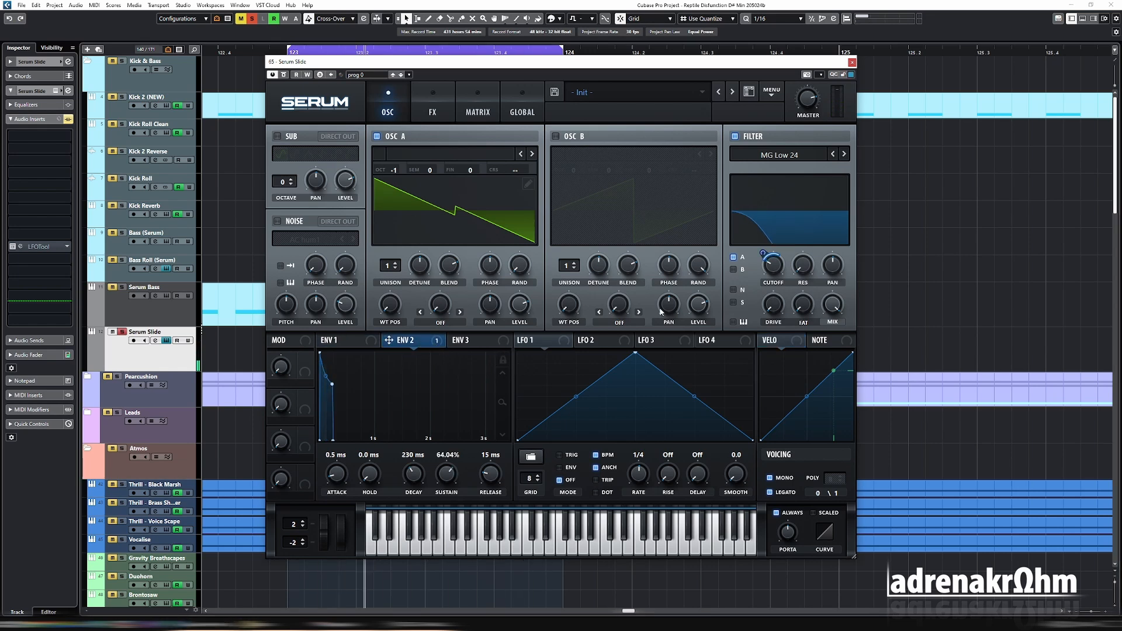
Bypass Env 2's filter cutoff modulation and set Env 1 to a 0.0 dB sustain with a 1.00 s decay.
{"action": "right_click", "coordinate": [444, 340]}
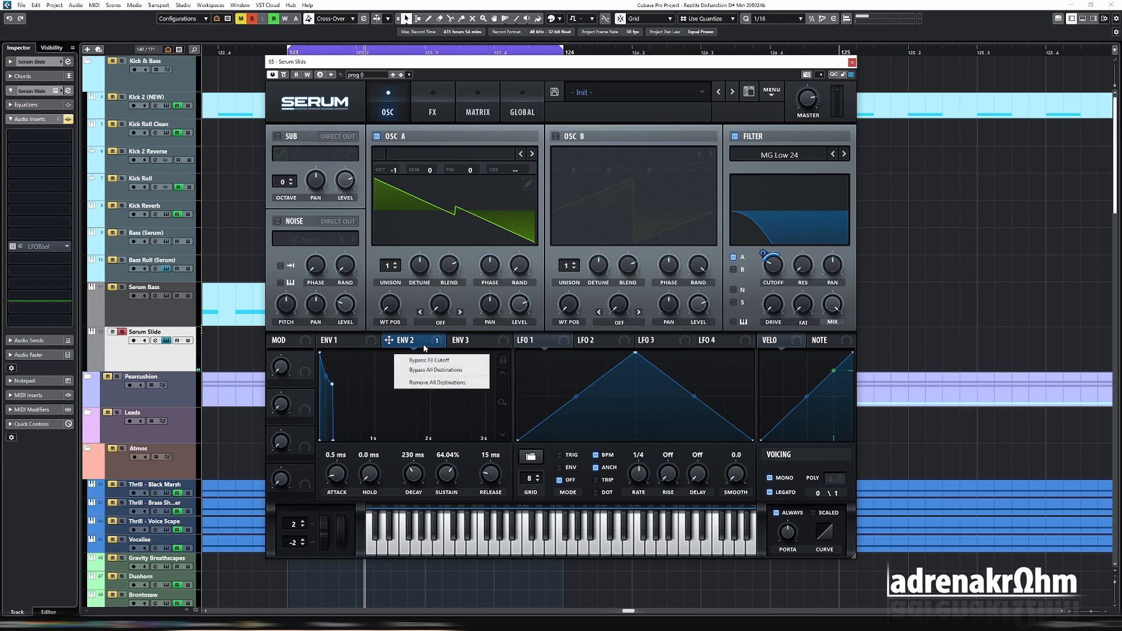
{"action": "left_click", "coordinate": [462, 362]}
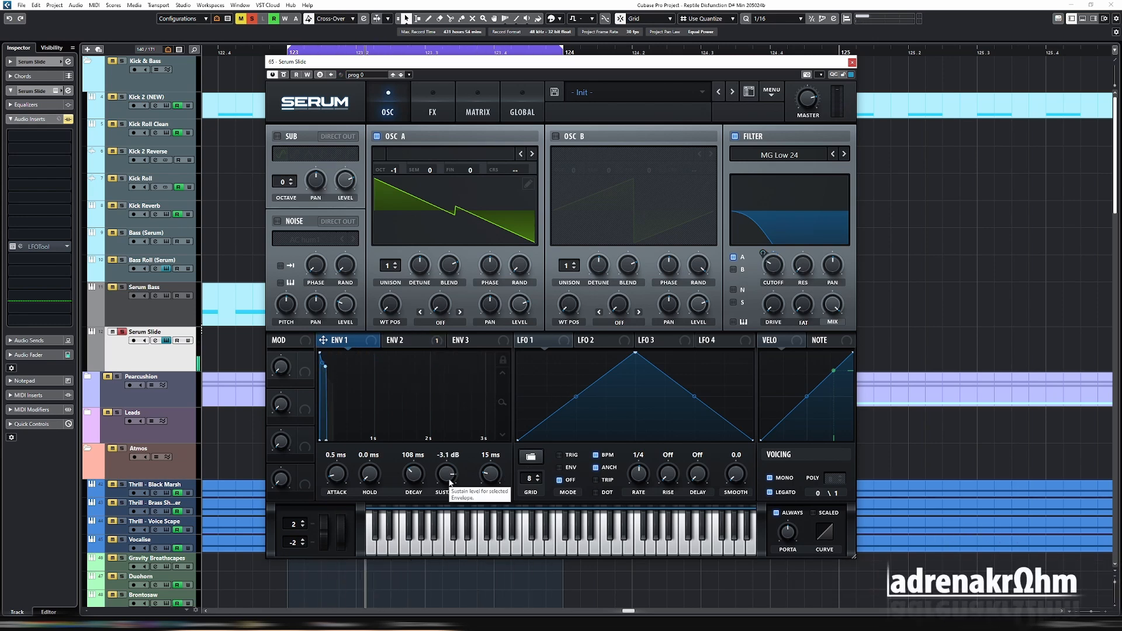
{"action": "left_click_drag", "start_coordinate": [449, 483], "coordinate": [448, 458]}
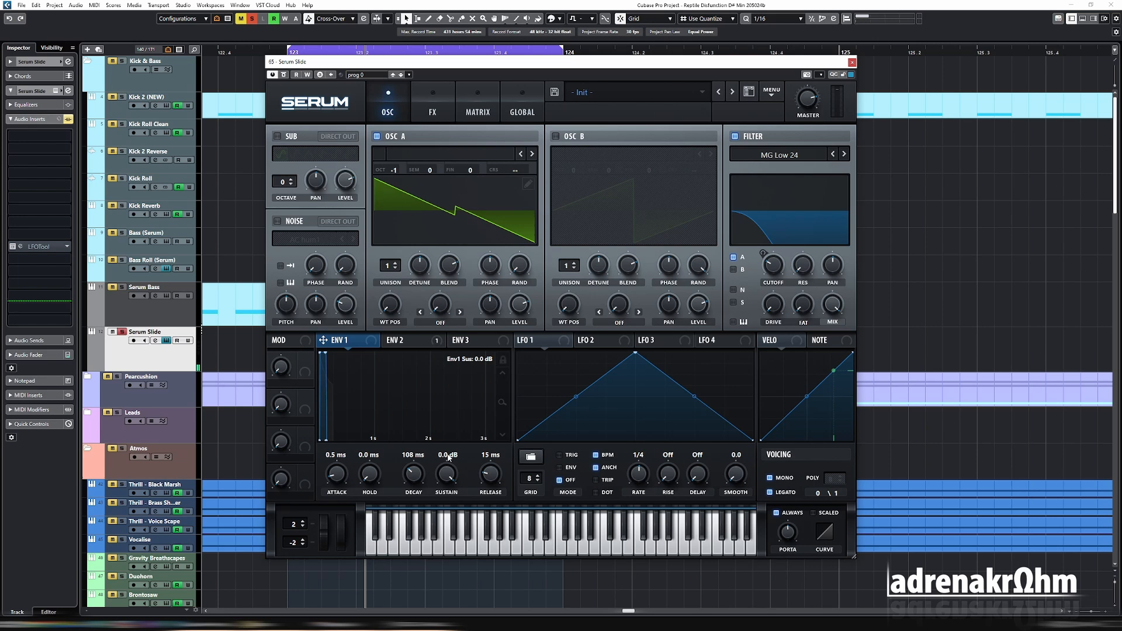
{"action": "double_click", "coordinate": [417, 480]}
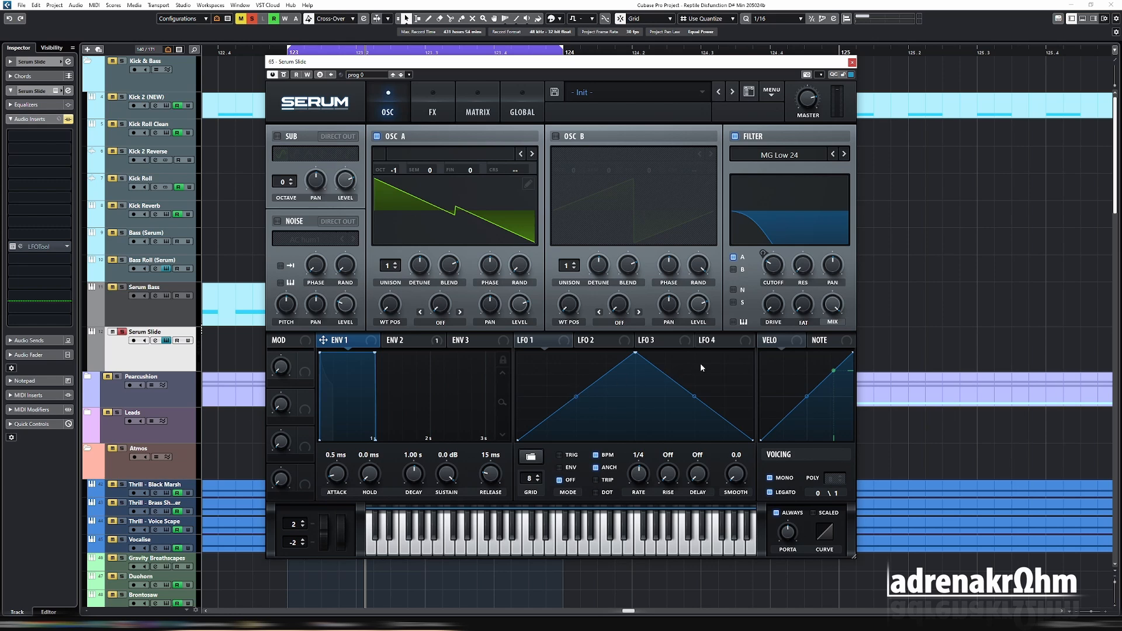
Raise the filter cutoff to 1122 and play the loop to hear the more open sound.
{"action": "key", "text": "space"}
{"action": "key", "text": "space"}
{"action": "mouse_move", "coordinate": [776, 269]}
{"action": "type", "text": "500"}
{"action": "key", "text": "Return"}
{"action": "key", "text": "space"}
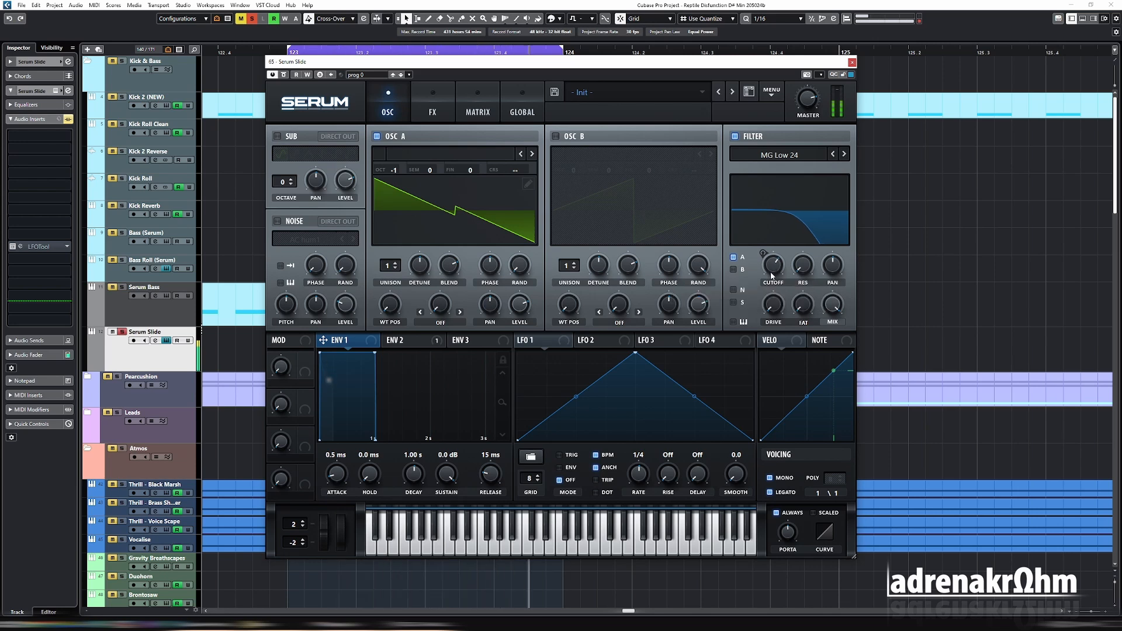
Open the Serum Slide part in the note editor and copy a D#1 note to F#1 at 123.1.3, playing the loop.
{"action": "left_click", "coordinate": [852, 62]}
{"action": "double_click", "coordinate": [545, 341]}
{"action": "scroll", "coordinate": [414, 397], "scroll_direction": "down", "scroll_amount": 5}
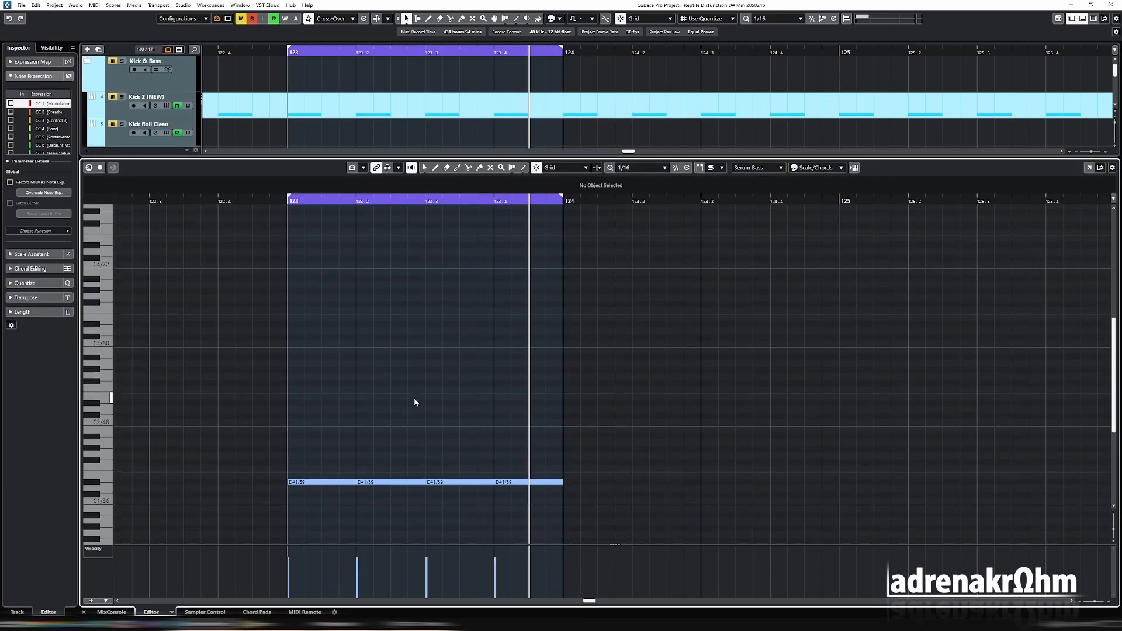
{"action": "left_click", "coordinate": [340, 481]}
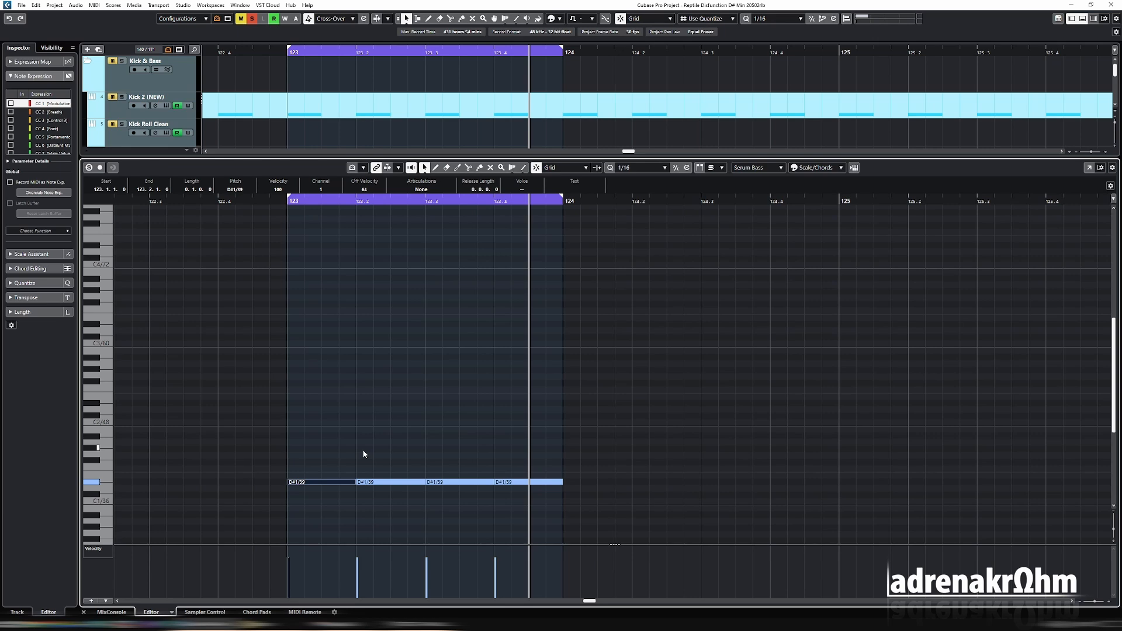
{"action": "left_click_drag", "start_coordinate": [366, 482], "coordinate": [338, 461]}
{"action": "key", "text": "space"}
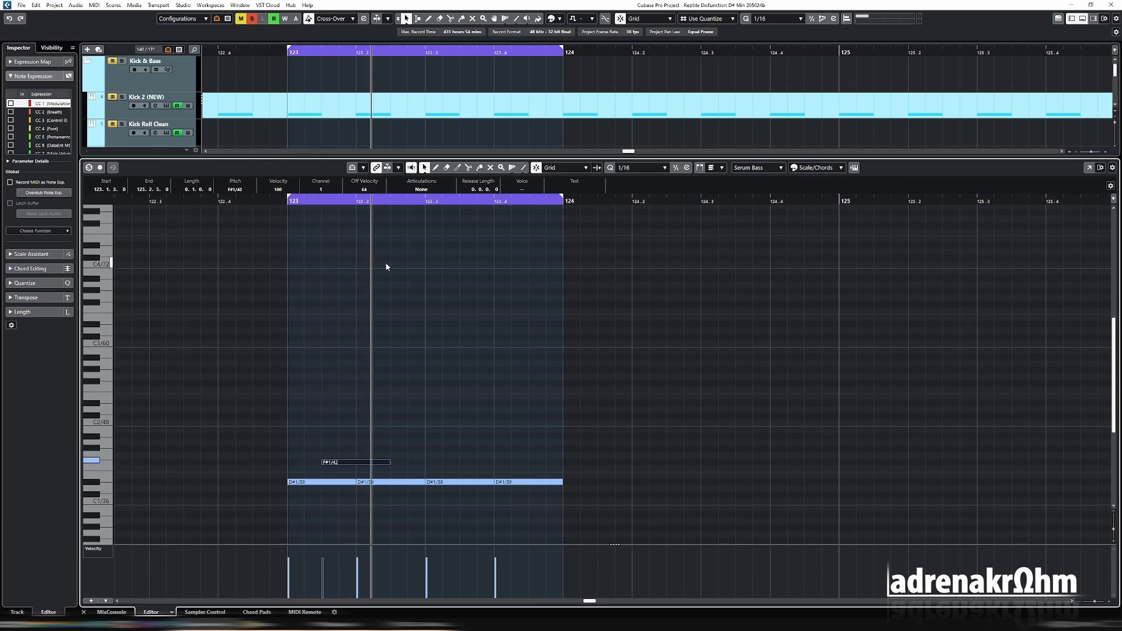
Resize the F#1 note to three sixteenths (0.0.3.0) and play the loop.
{"action": "left_click_drag", "start_coordinate": [390, 463], "coordinate": [355, 468]}
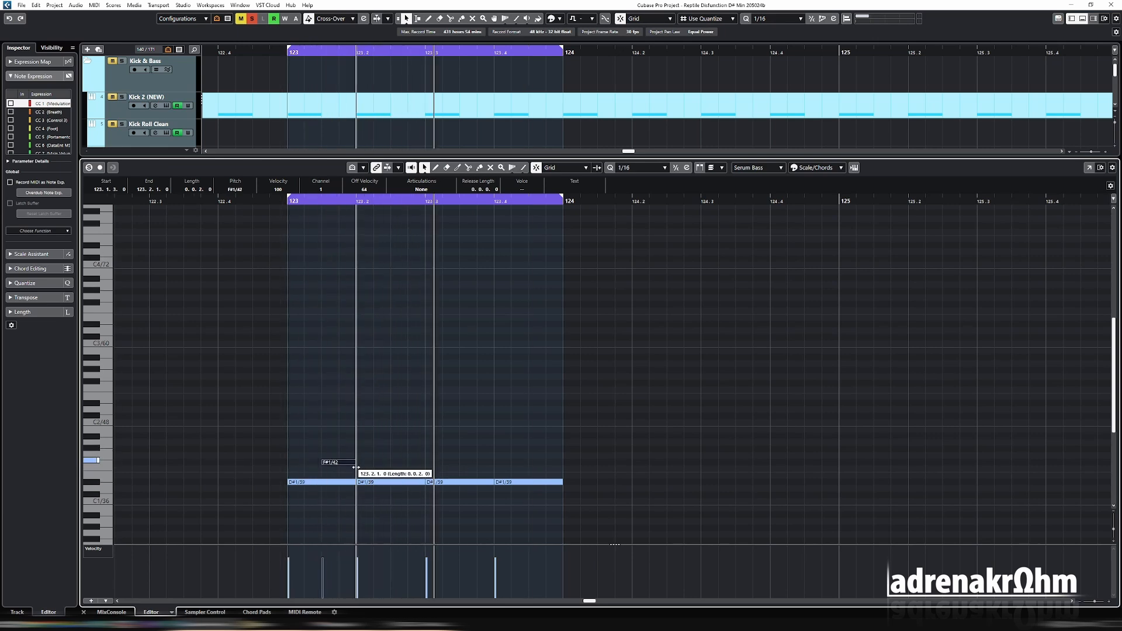
{"action": "left_click", "coordinate": [264, 204]}
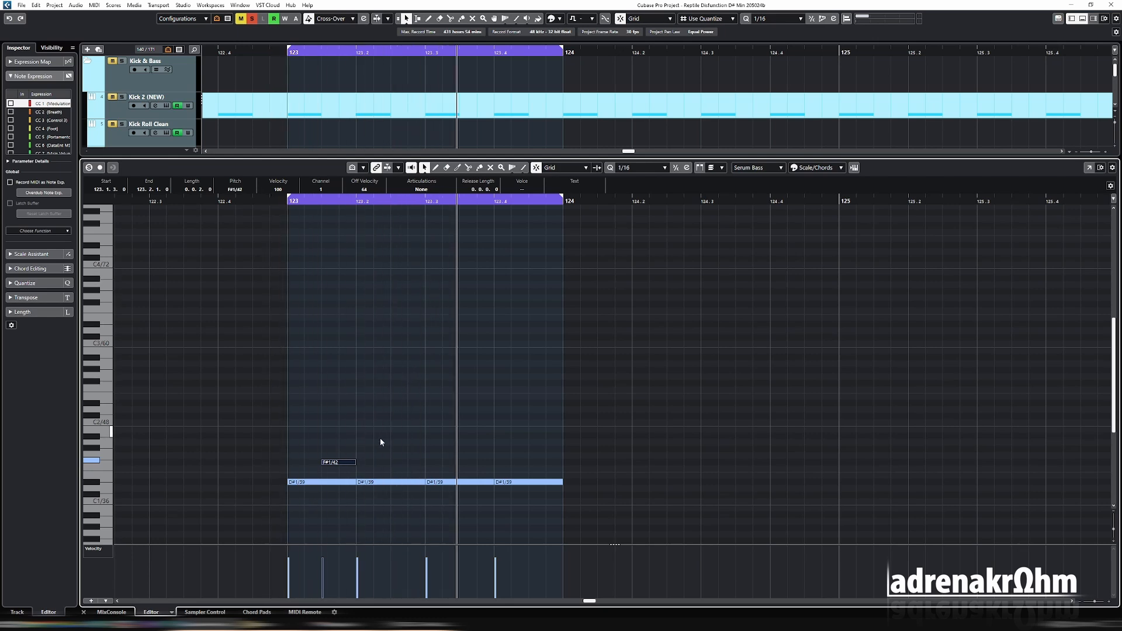
{"action": "left_click_drag", "start_coordinate": [354, 463], "coordinate": [373, 463]}
{"action": "left_click", "coordinate": [260, 227]}
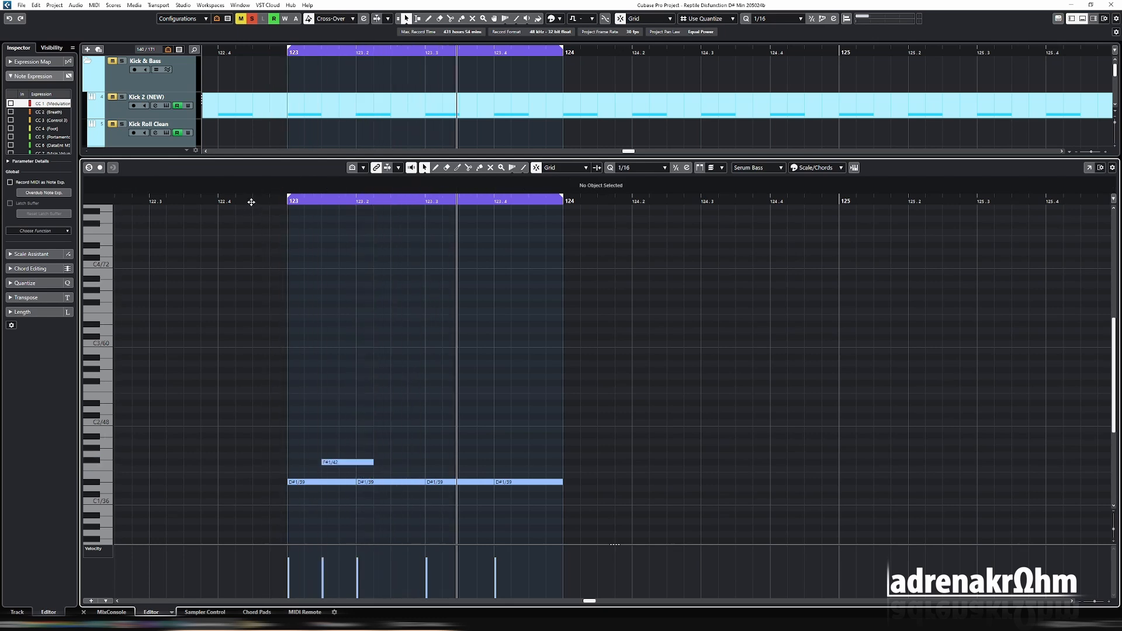
{"action": "key", "text": "space"}
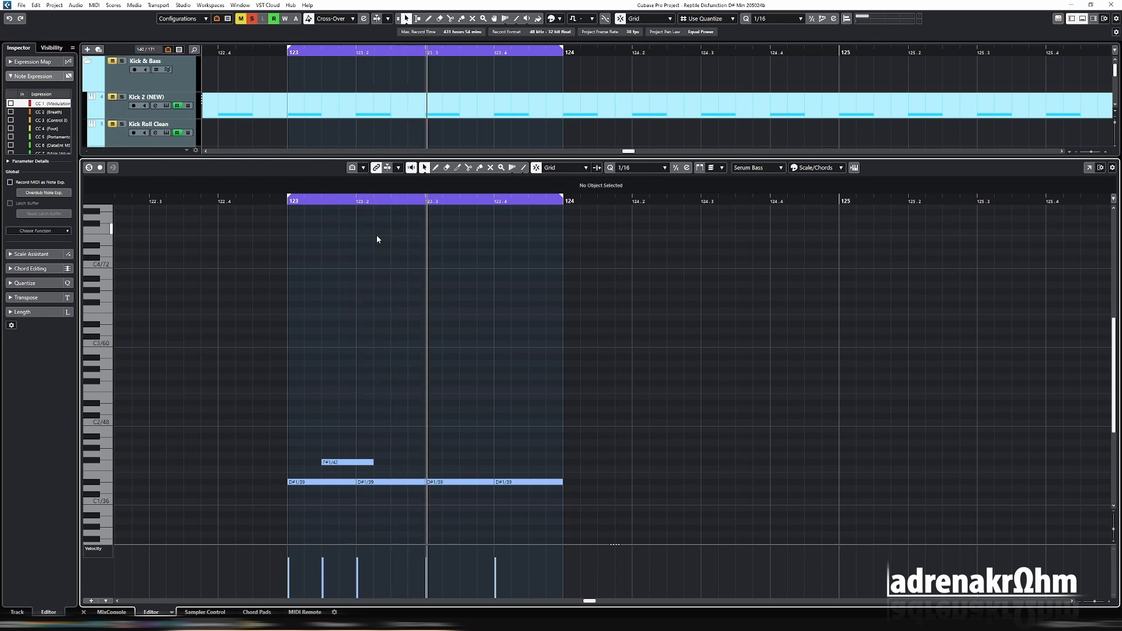
Duplicate the F#1 note directly after itself, transpose the copy to A#1 and play the loop.
{"action": "left_click", "coordinate": [362, 464]}
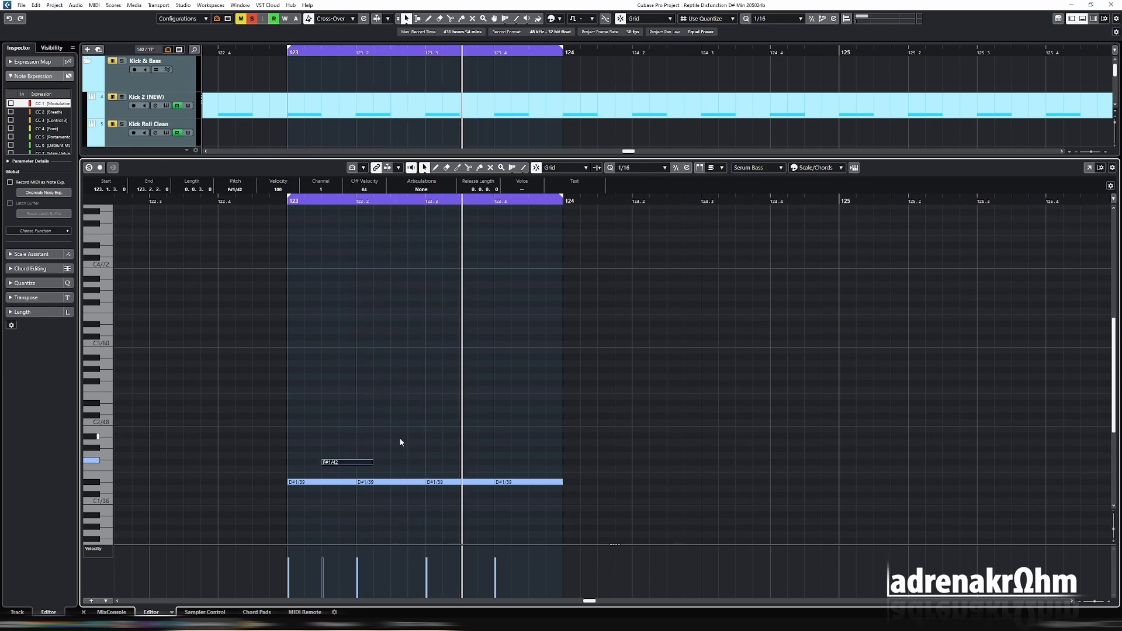
{"action": "key", "text": "alt+d"}
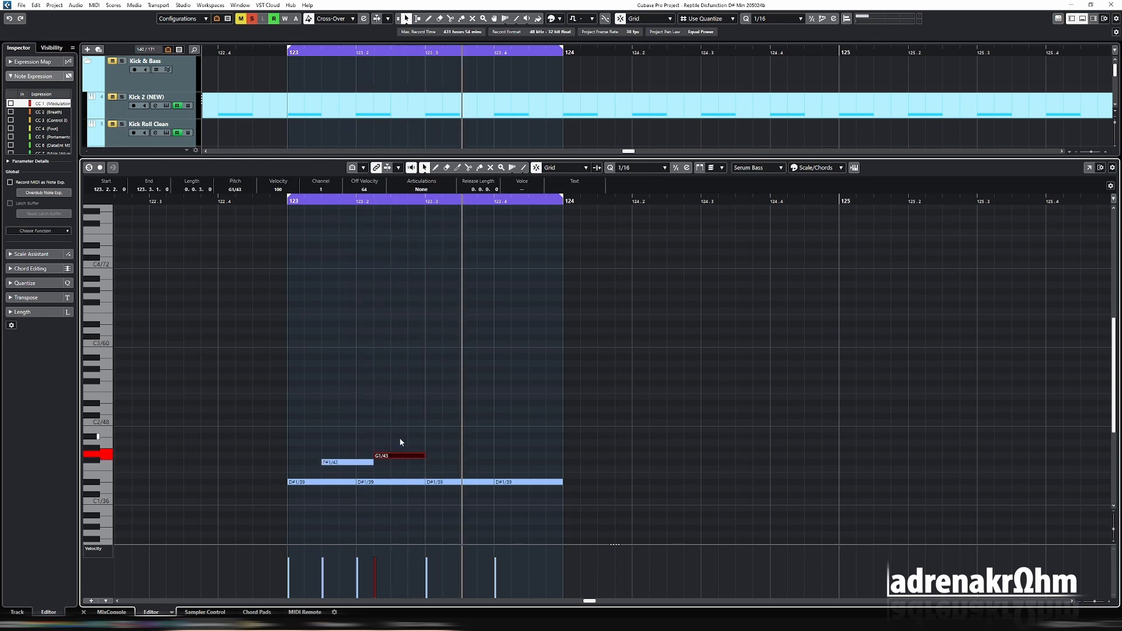
{"action": "key", "text": "Up"}
{"action": "key", "text": "Up"}
{"action": "key", "text": "Up"}
{"action": "key", "text": "Up"}
{"action": "key", "text": "Up"}
{"action": "key", "text": "Up"}
{"action": "key", "text": "Up"}
{"action": "key", "text": "Up"}
{"action": "key", "text": "Up"}
{"action": "key", "text": "Up"}
{"action": "key", "text": "Up"}
{"action": "key", "text": "Up"}
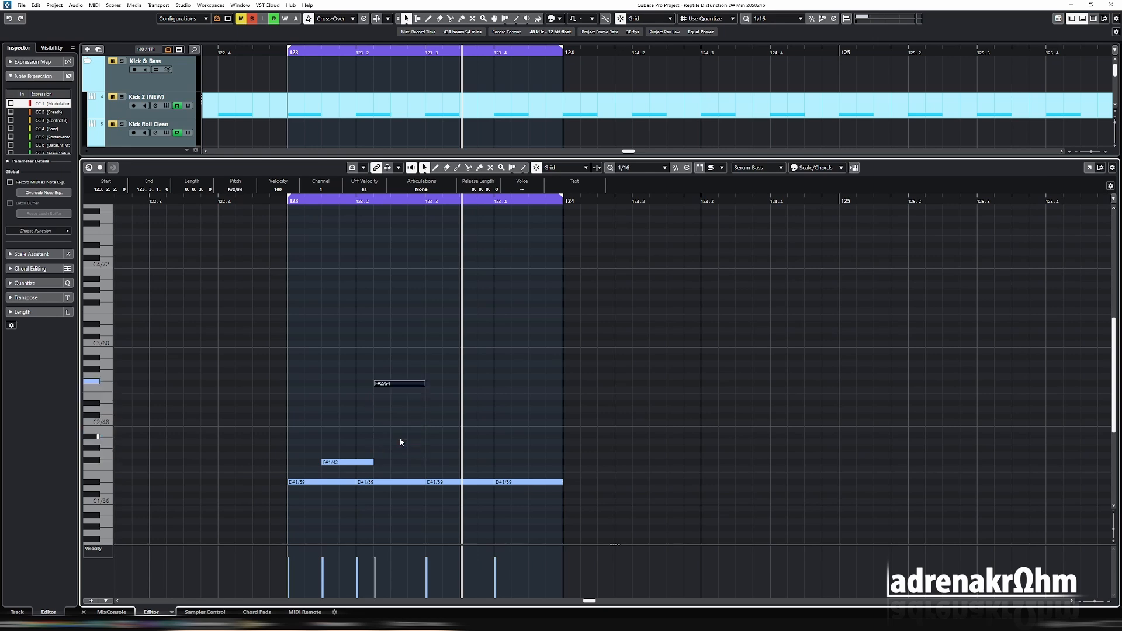
{"action": "key", "text": "Down"}
{"action": "key", "text": "Down"}
{"action": "key", "text": "Down"}
{"action": "key", "text": "Down"}
{"action": "key", "text": "Down"}
{"action": "key", "text": "Down"}
{"action": "key", "text": "Down"}
{"action": "key", "text": "Down"}
{"action": "key", "text": "space"}
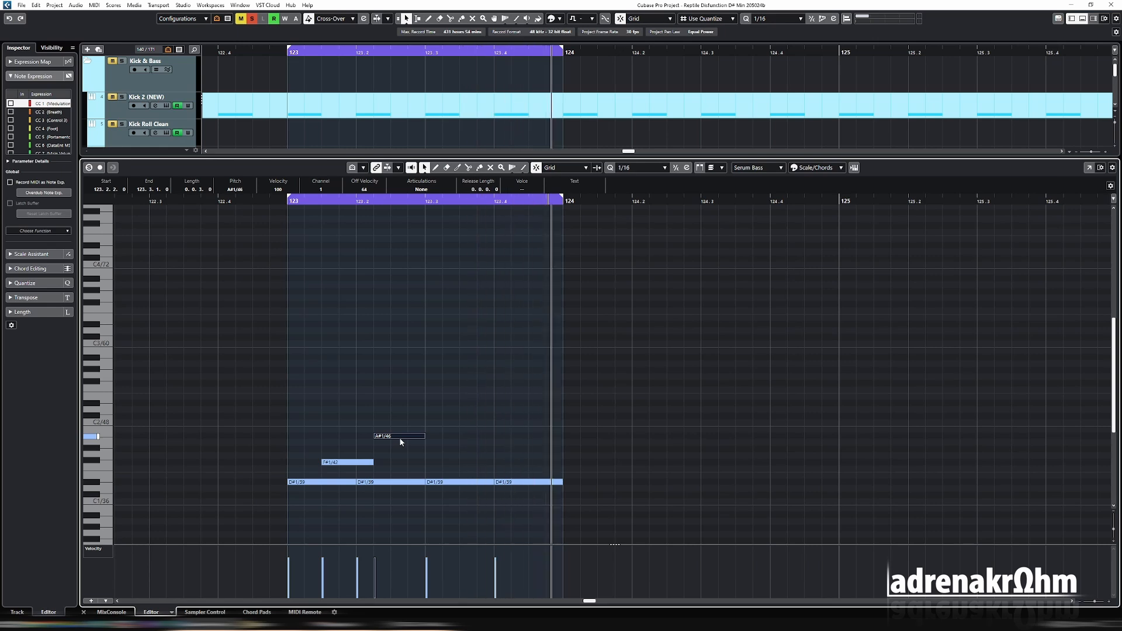
Duplicate the F#1 and A#1 pair and shift the copies to start at 123.3.2.
{"action": "left_click_drag", "start_coordinate": [315, 422], "coordinate": [429, 477]}
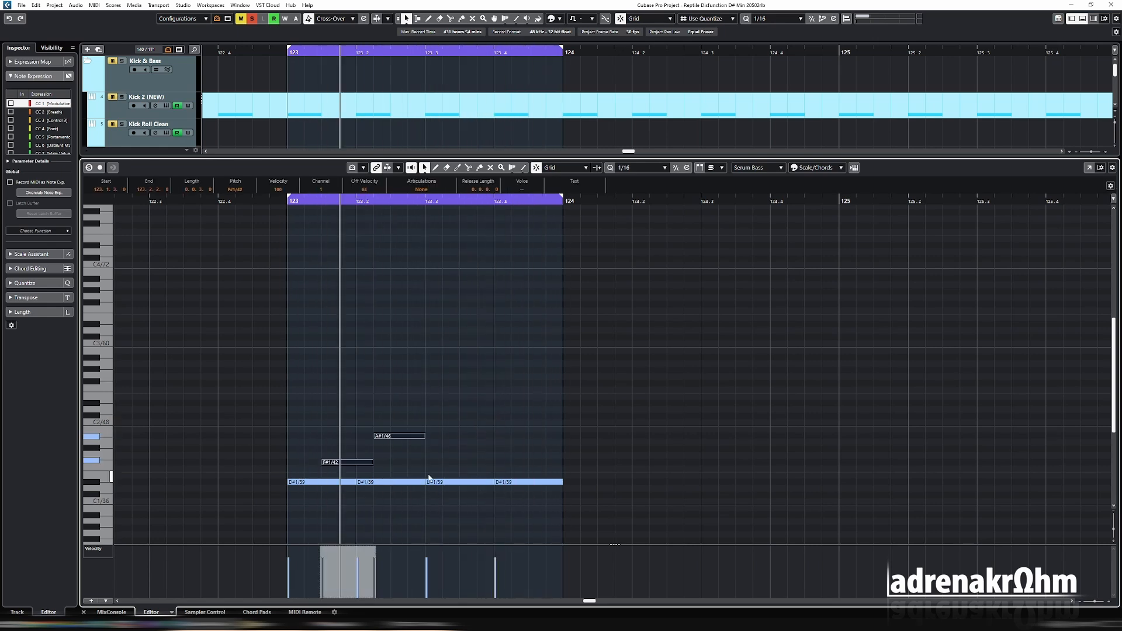
{"action": "key", "text": "ctrl+d"}
{"action": "key", "text": "ctrl+Right"}
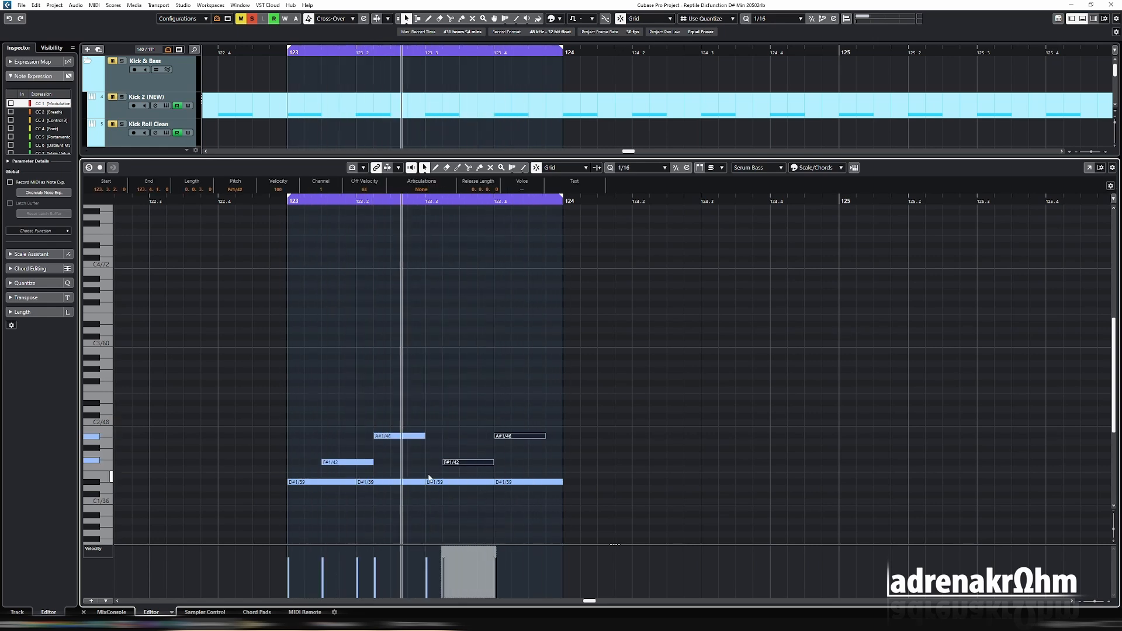
Lower the last A#1 note to G#1, move it to 123.4.2 and lengthen it to one beat.
{"action": "left_click", "coordinate": [514, 437]}
{"action": "left_click_drag", "start_coordinate": [514, 437], "coordinate": [515, 441]}
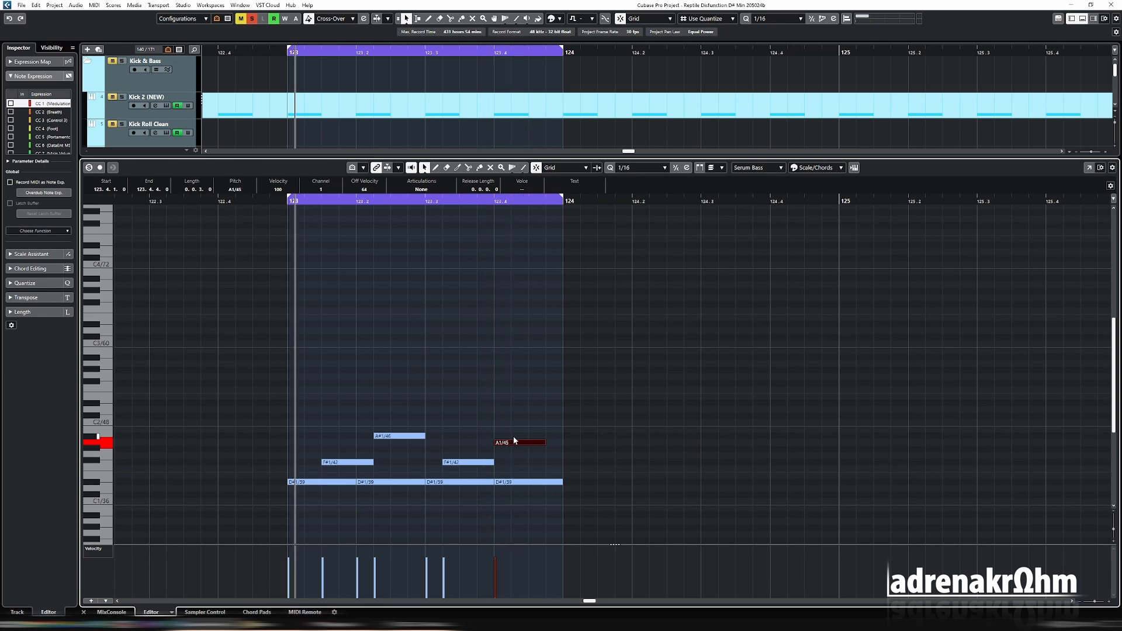
{"action": "key", "text": "Down"}
{"action": "key", "text": "ctrl+Right"}
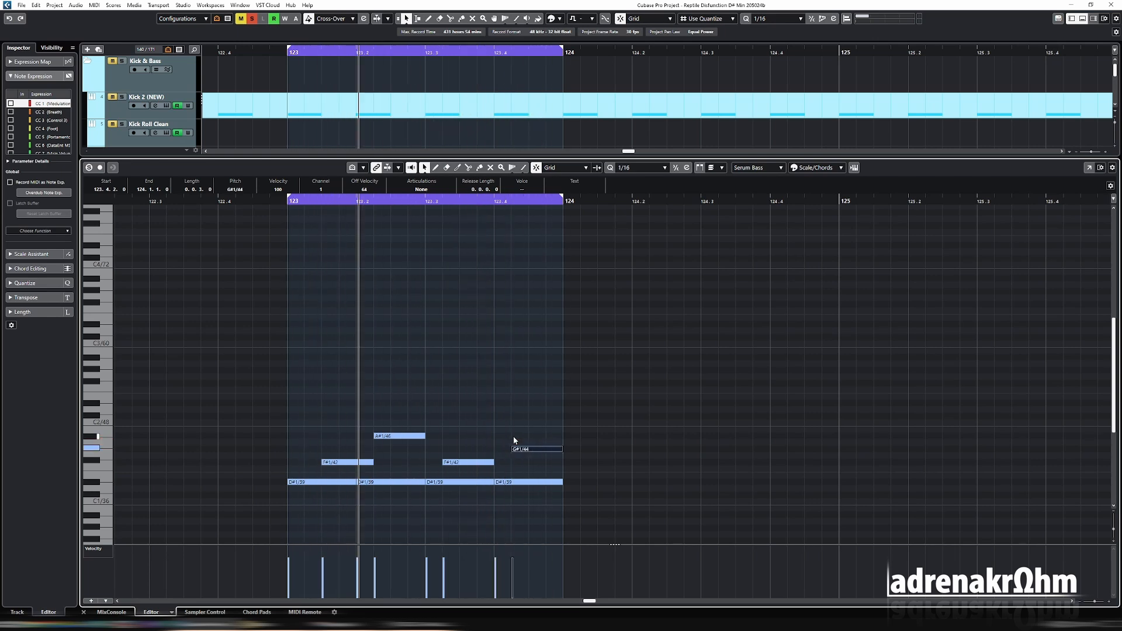
{"action": "key", "text": "alt+shift+Right"}
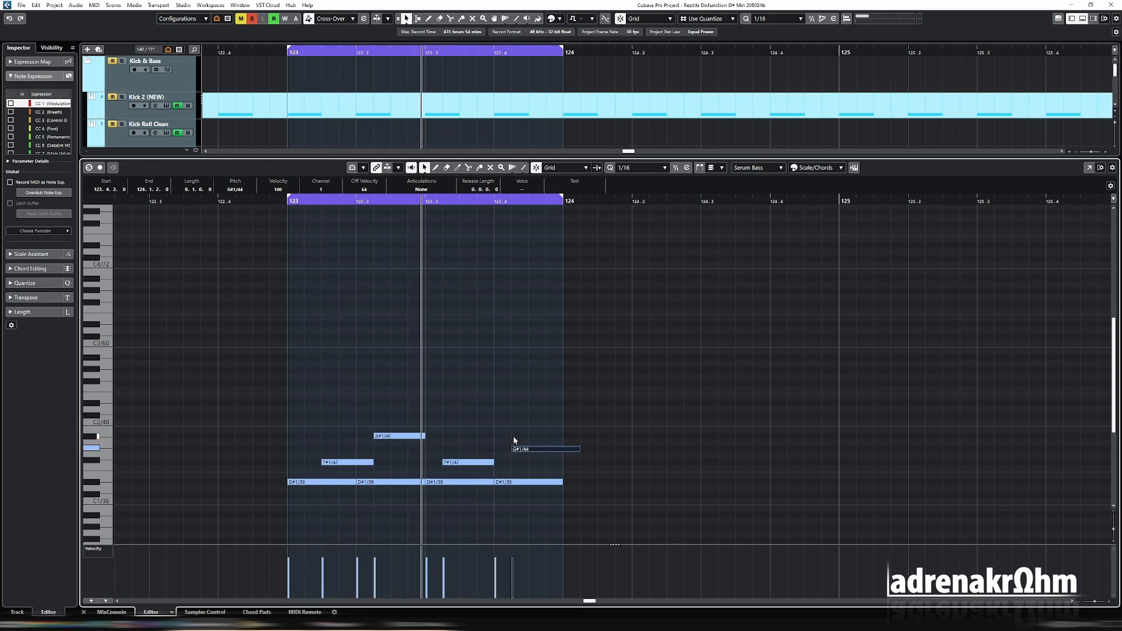
Duplicate the whole bar 123 pattern to the start of bar 124, extend the loop to bar 125 and close the note editor.
{"action": "left_click", "coordinate": [266, 424]}
{"action": "left_click_drag", "start_coordinate": [266, 424], "coordinate": [540, 501]}
{"action": "key", "text": "ctrl+d"}
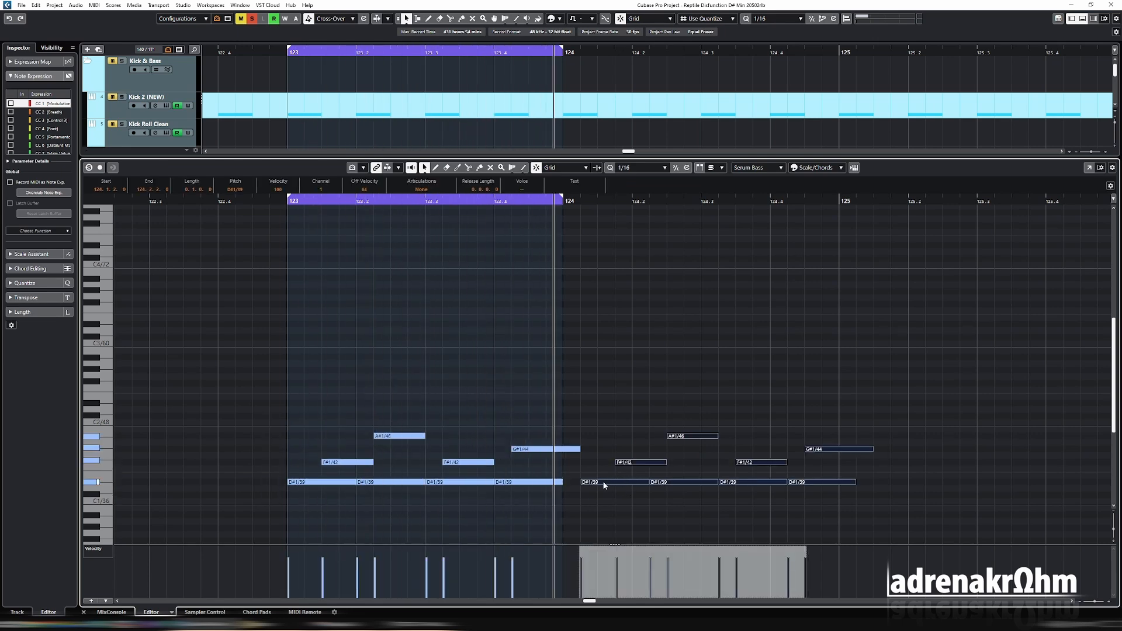
{"action": "key", "text": "ctrl+Left"}
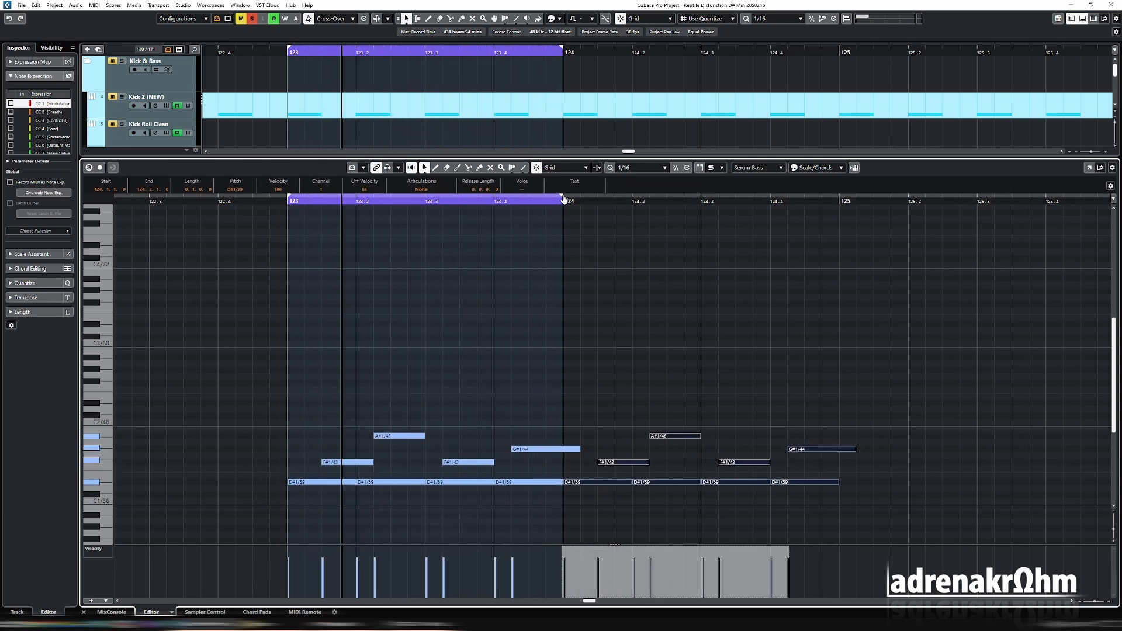
{"action": "left_click_drag", "start_coordinate": [564, 197], "coordinate": [838, 201]}
{"action": "key", "text": "Return"}
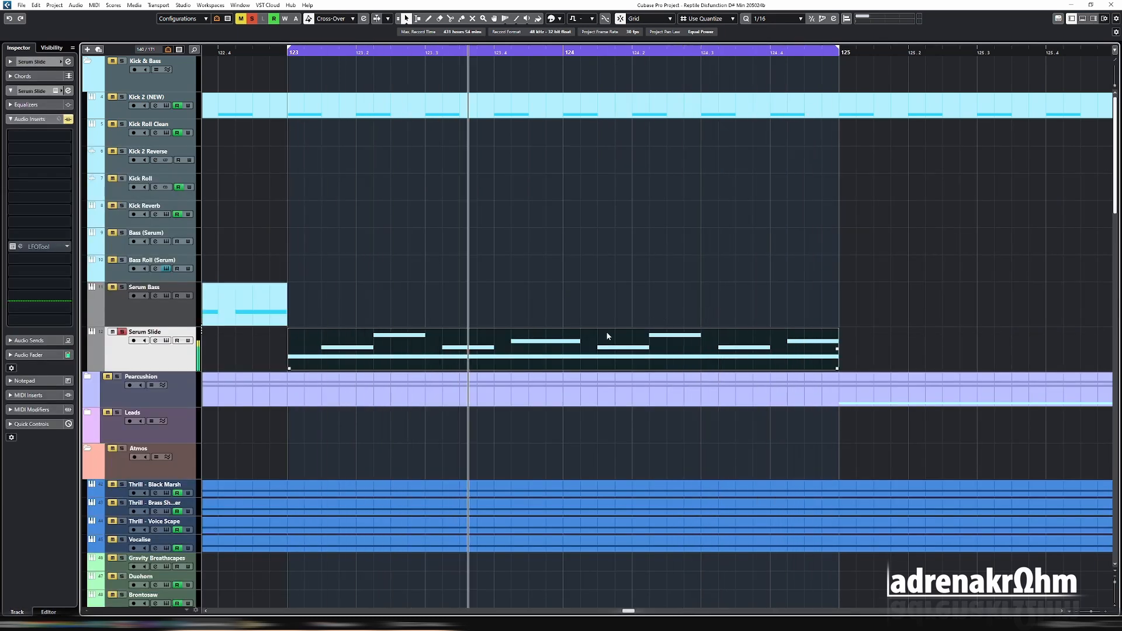
Open the Serum Slide track's synth window and lower the filter cutoff.
{"action": "scroll", "coordinate": [609, 330], "scroll_direction": "down", "scroll_amount": 3, "text": "ctrl"}
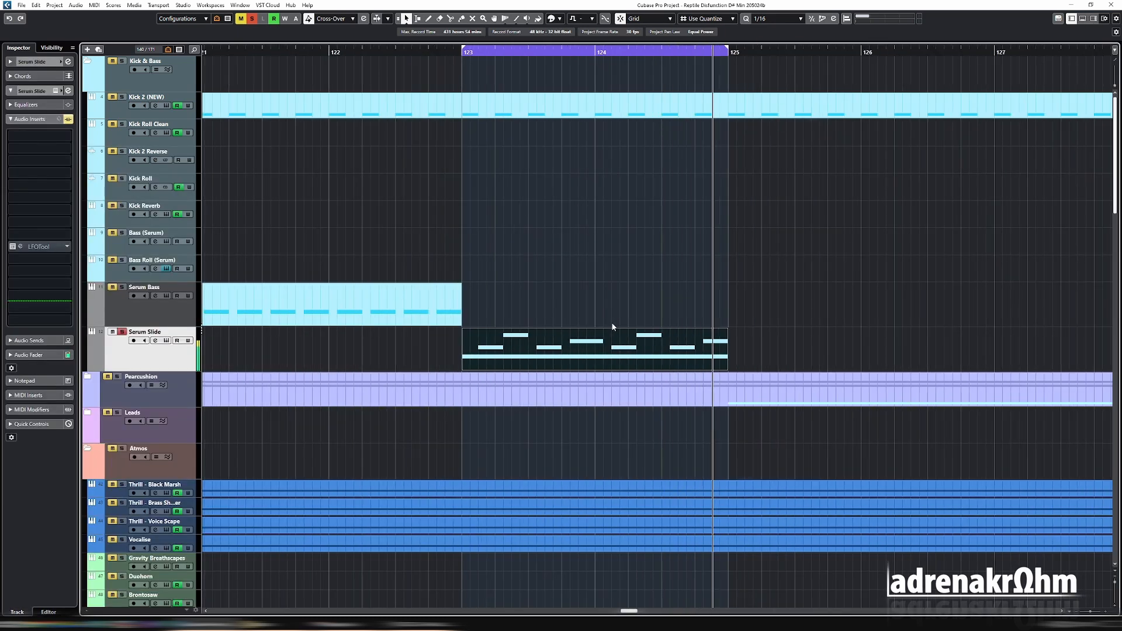
{"action": "key", "text": "Return"}
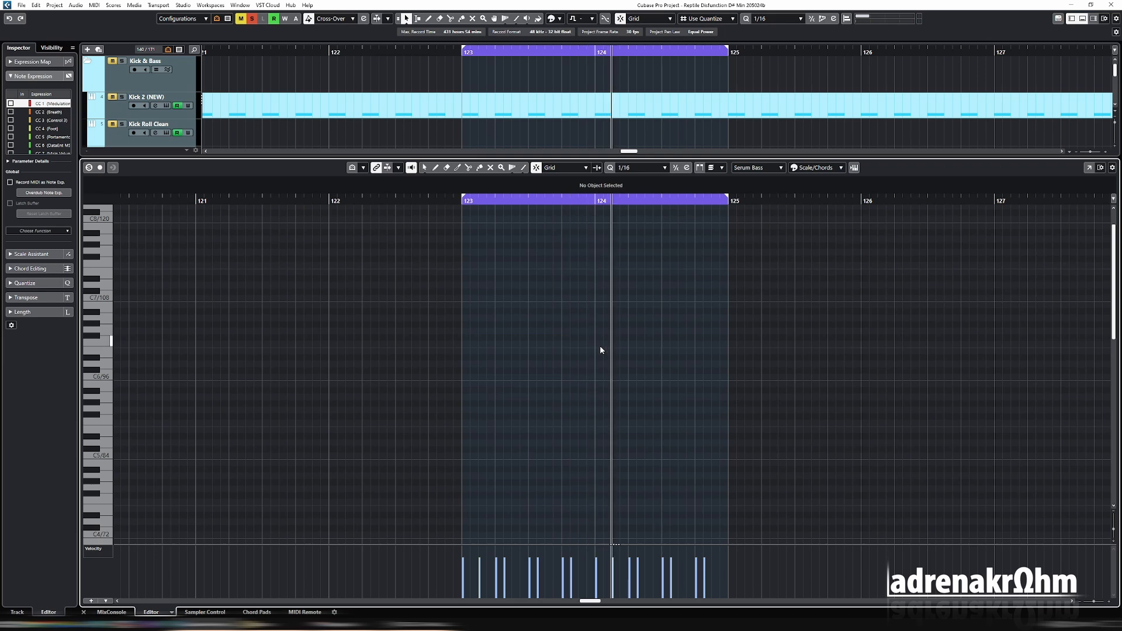
{"action": "key", "text": "Return"}
{"action": "key", "text": "e"}
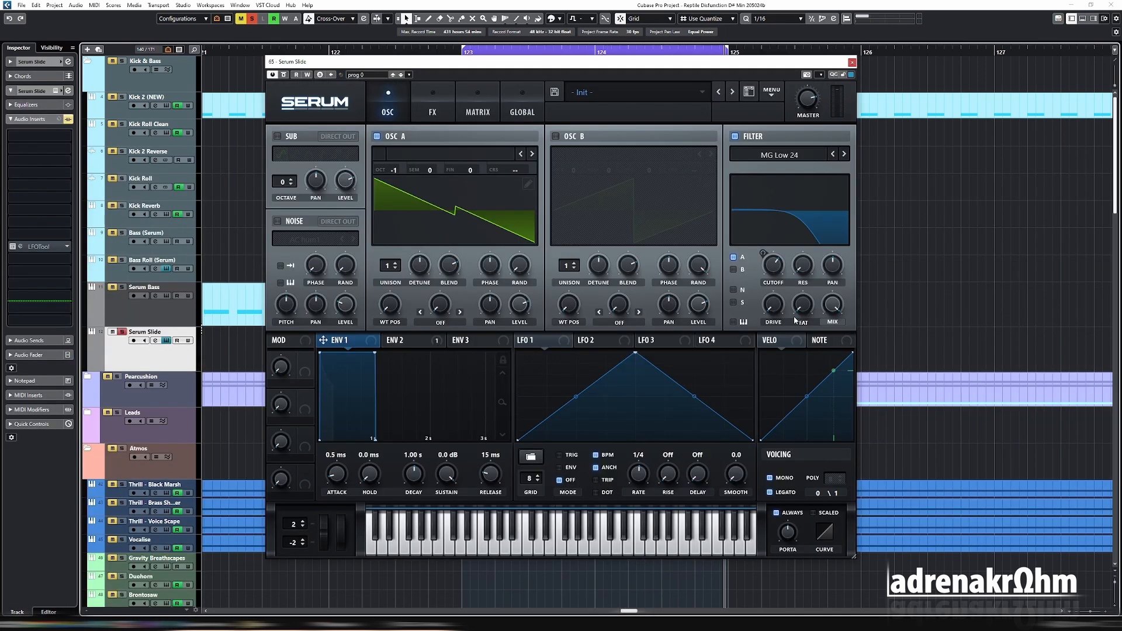
{"action": "mouse_move", "coordinate": [773, 272]}
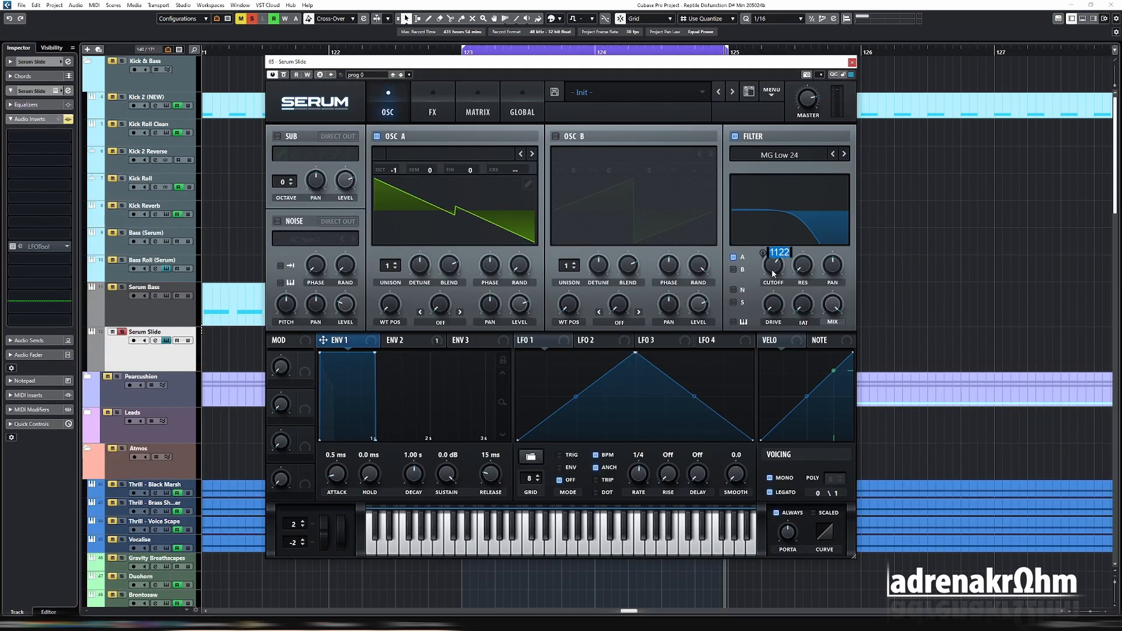
{"action": "left_click_drag", "start_coordinate": [774, 273], "coordinate": [772, 274]}
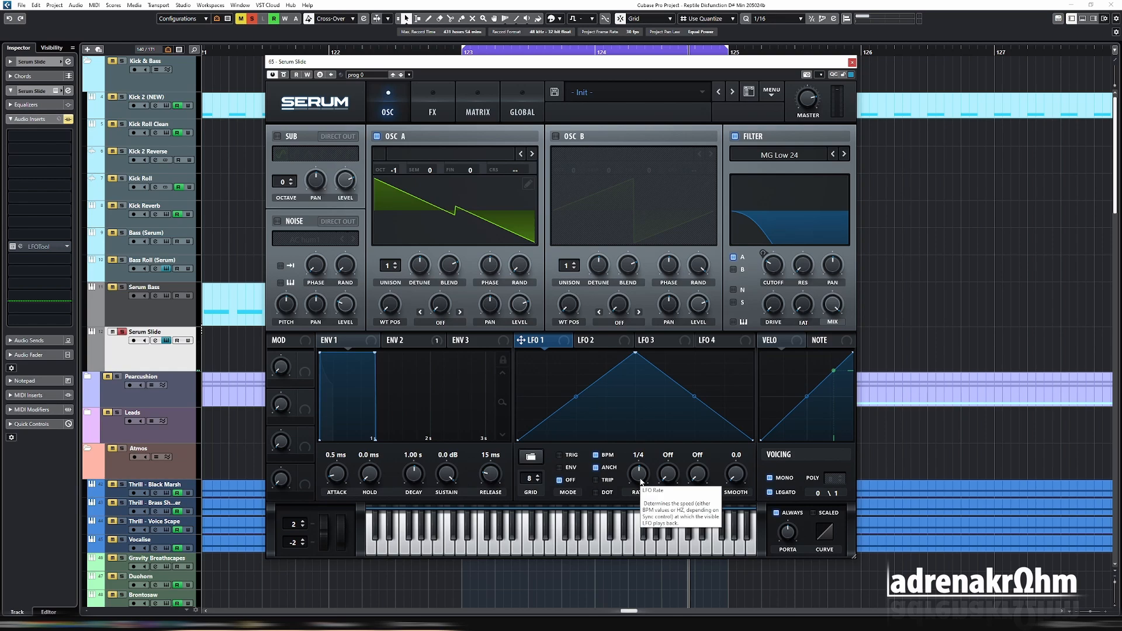
Move LFO 1's peak to about three quarters of its cycle with a concave rise, and reduce its filter cutoff modulation amount.
{"action": "key", "text": "Escape"}
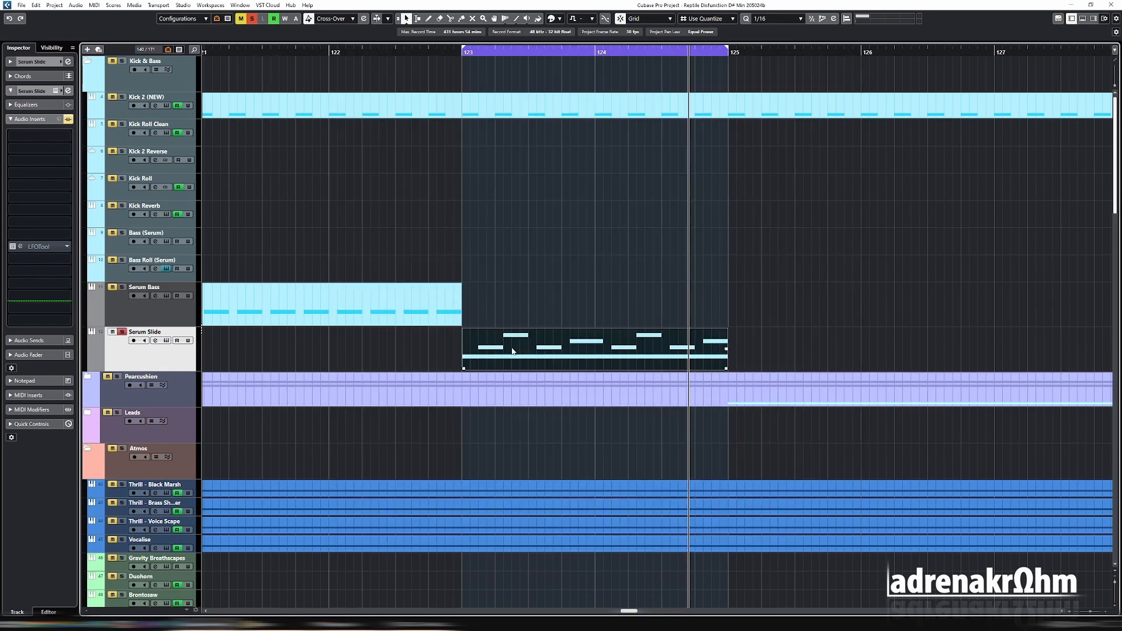
{"action": "double_click", "coordinate": [490, 361]}
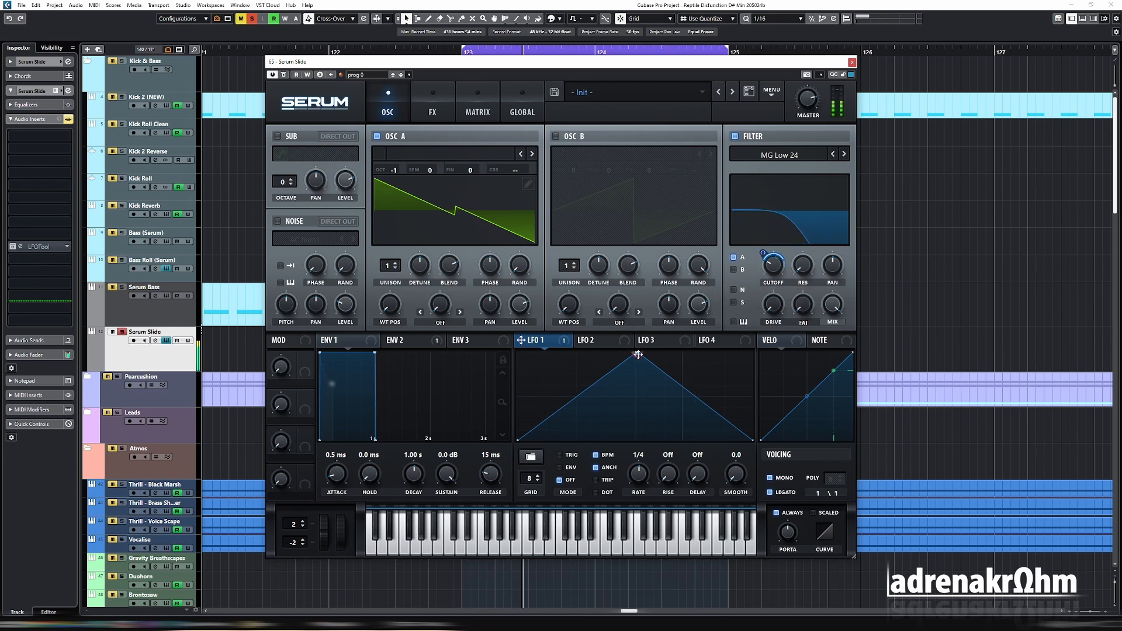
{"action": "left_click_drag", "start_coordinate": [637, 355], "coordinate": [692, 339]}
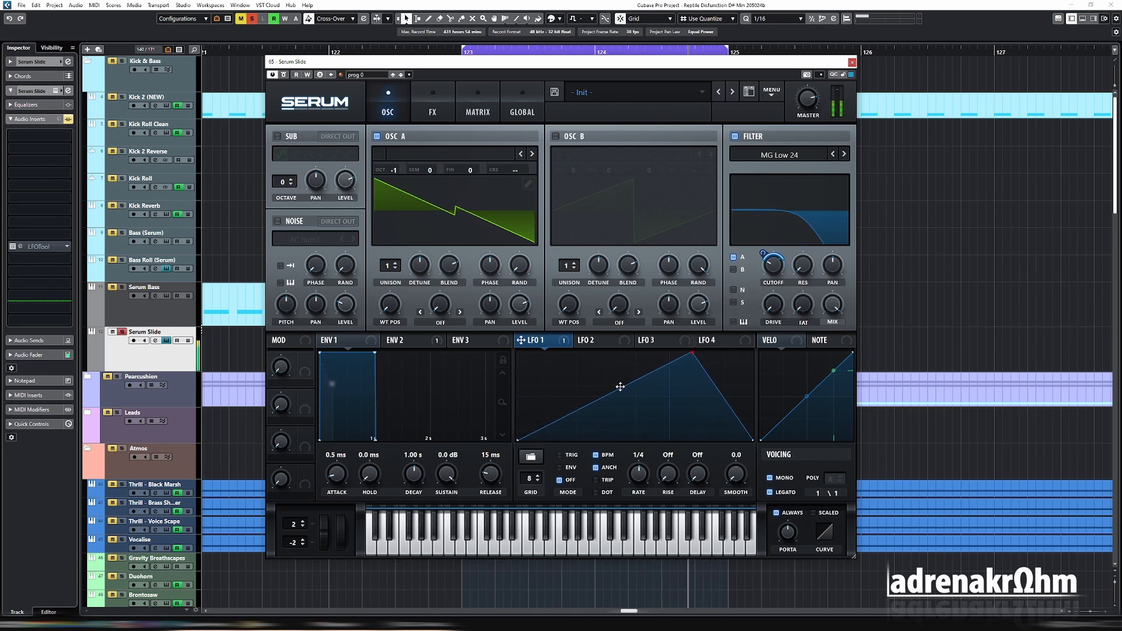
{"action": "left_click_drag", "start_coordinate": [605, 399], "coordinate": [605, 422]}
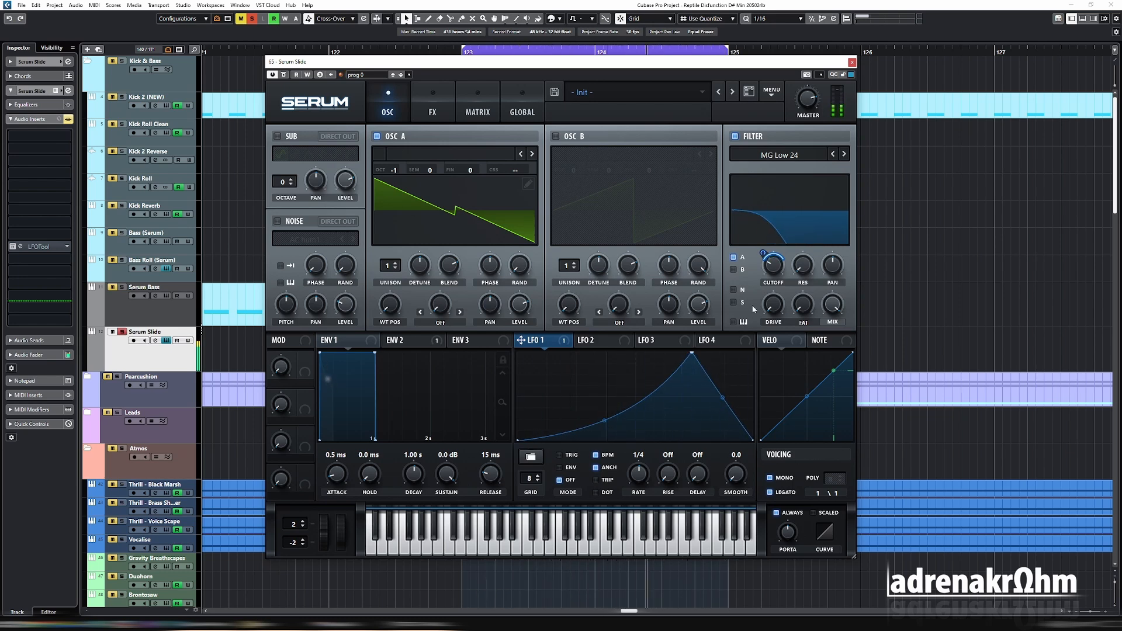
{"action": "mouse_move", "coordinate": [763, 255]}
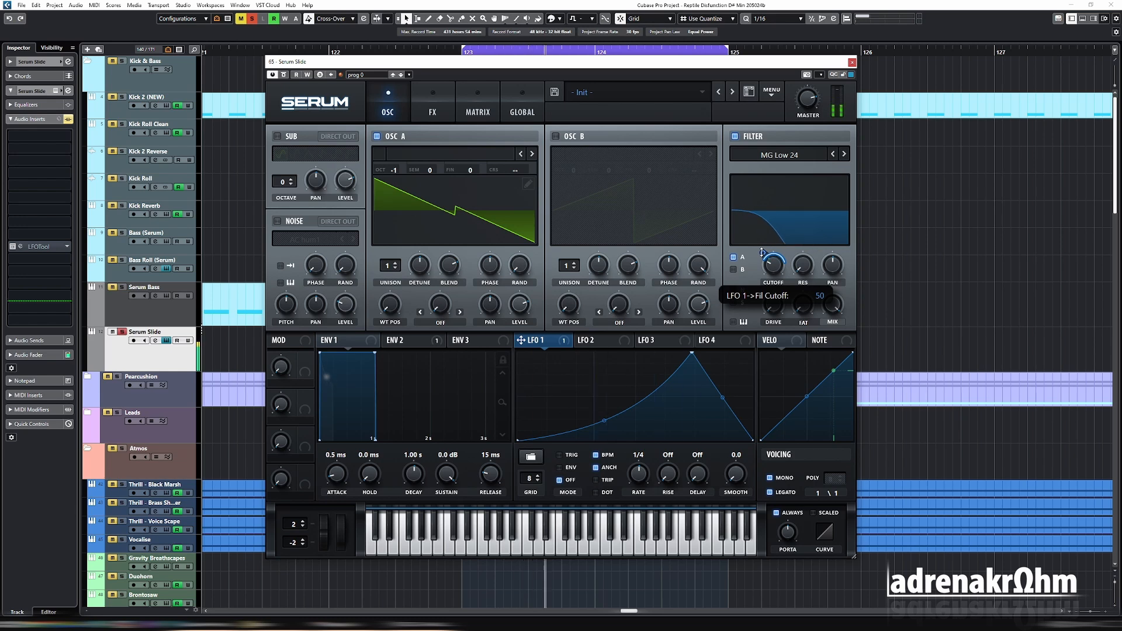
{"action": "left_click_drag", "start_coordinate": [762, 253], "coordinate": [762, 256]}
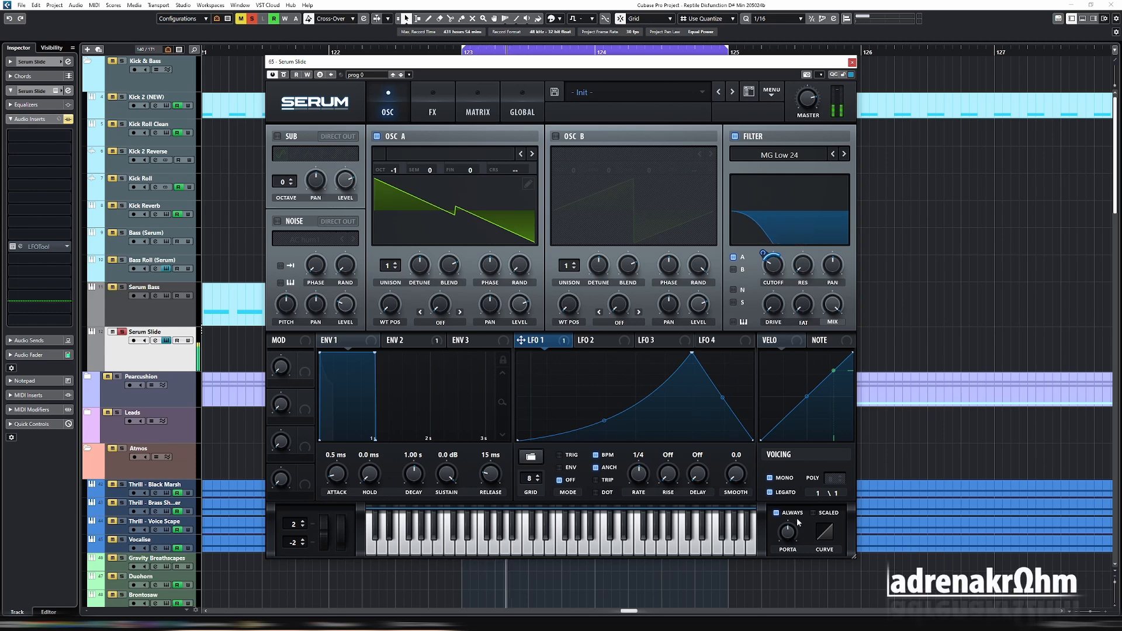
Try different portamento times on Serum Slide and raise LFO 1's filter cutoff modulation amount.
{"action": "mouse_move", "coordinate": [791, 538]}
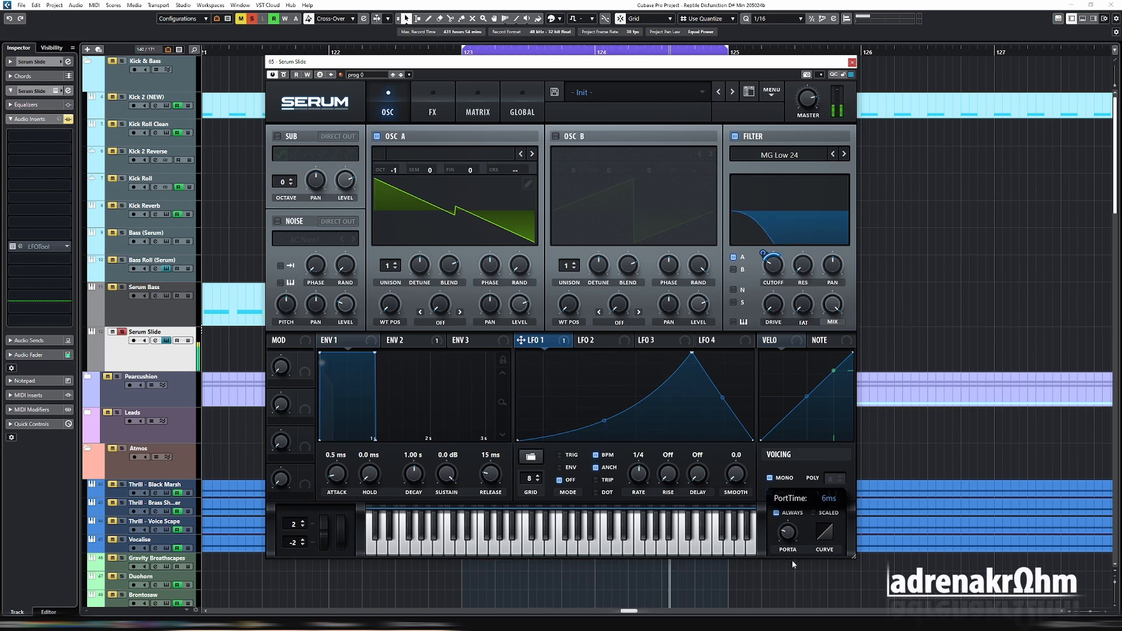
{"action": "mouse_move", "coordinate": [793, 561]}
{"action": "left_mouse_down"}
{"action": "mouse_move", "coordinate": [793, 521]}
{"action": "mouse_move", "coordinate": [790, 539]}
{"action": "left_mouse_up"}
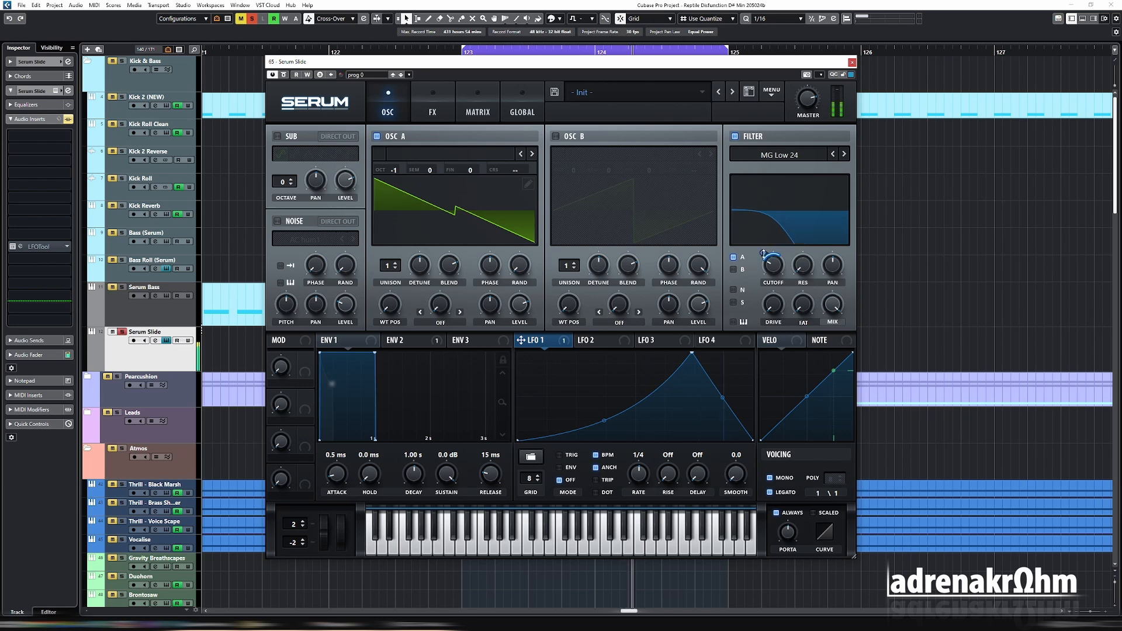
{"action": "mouse_move", "coordinate": [764, 250]}
{"action": "left_click_drag", "start_coordinate": [764, 250], "coordinate": [765, 242]}
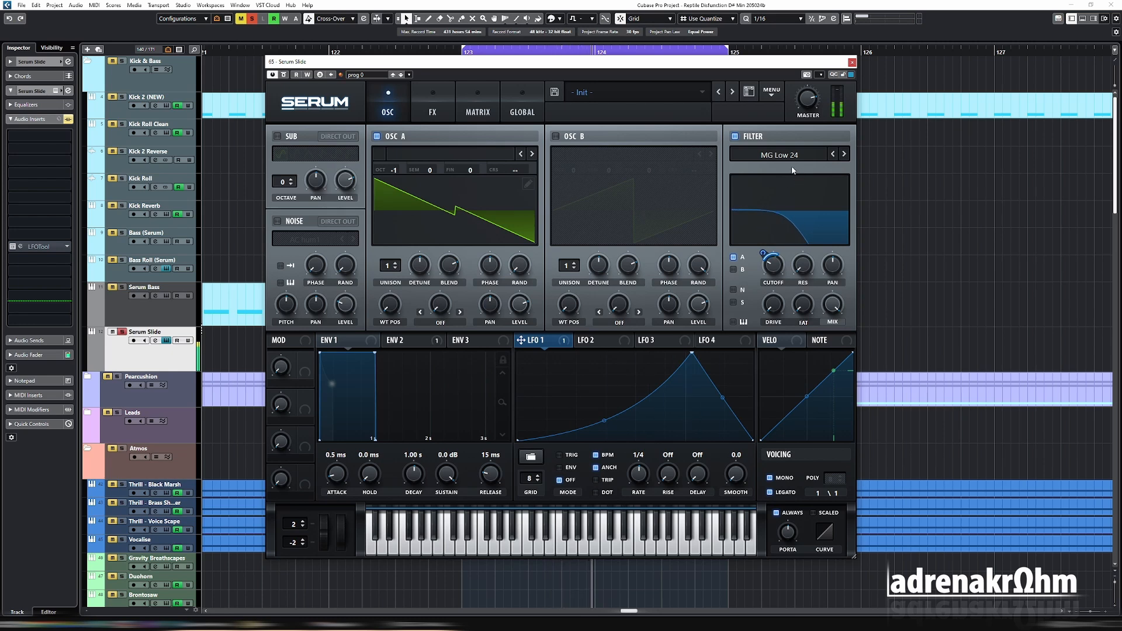
Compare Serum Slide with LFOTool active and bypassed, and solo the Kick 2 (NEW) track alongside it.
{"action": "left_click", "coordinate": [12, 248]}
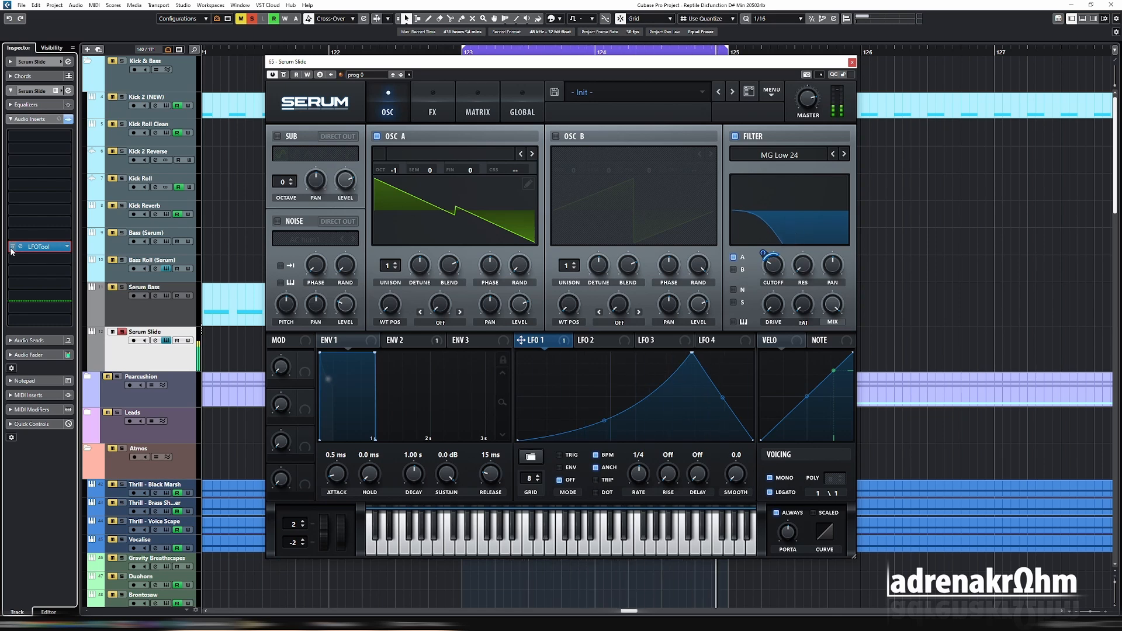
{"action": "left_click", "coordinate": [12, 248]}
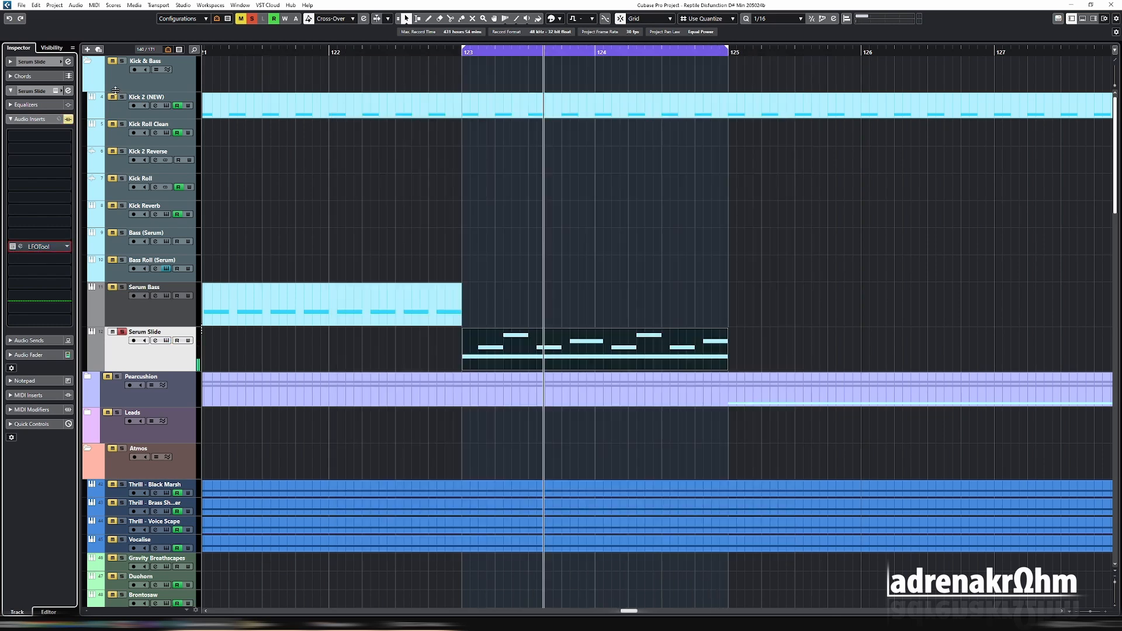
{"action": "left_click", "coordinate": [114, 98]}
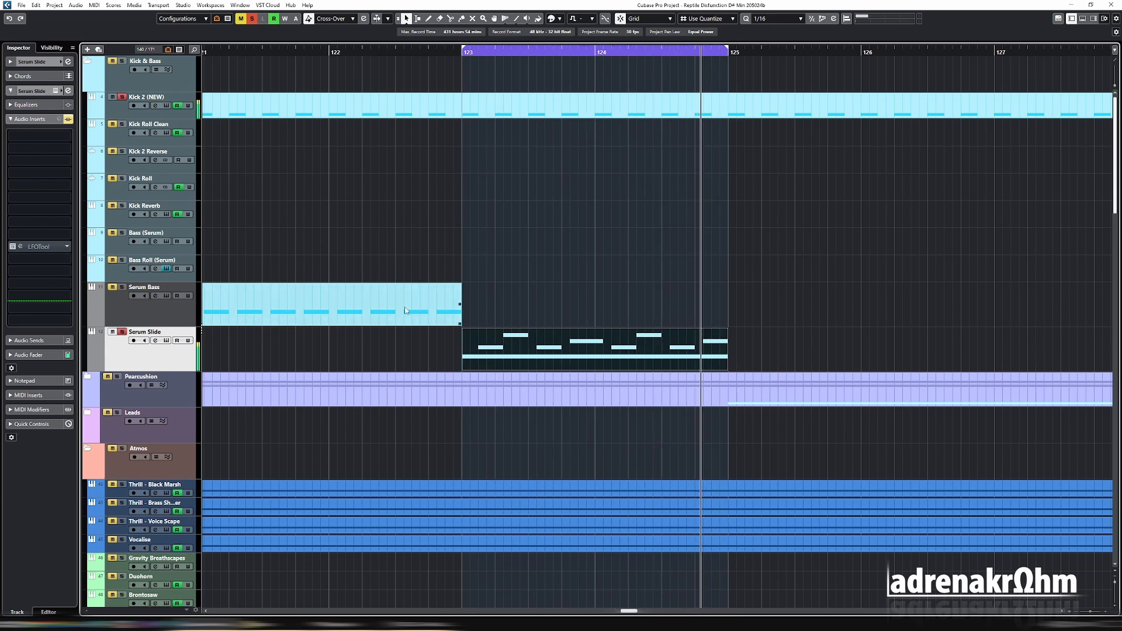
{"action": "key", "text": "space"}
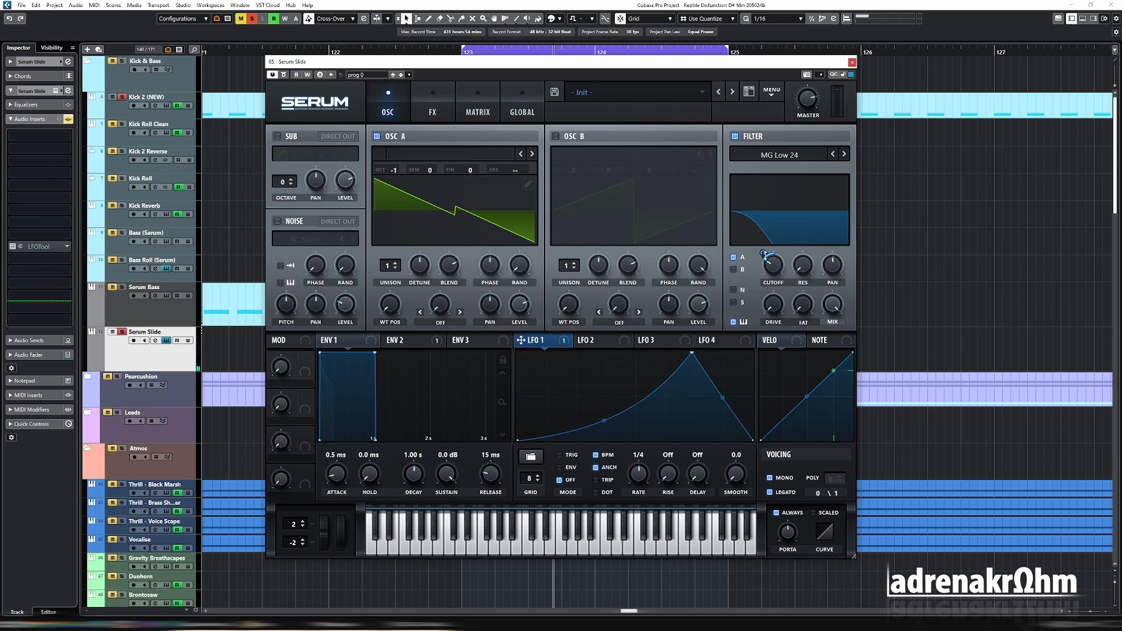
Check the filter cutoff modulation in the Serum Slide synth and review its sources in the modulation matrix.
{"action": "right_click", "coordinate": [763, 254]}
{"action": "left_click", "coordinate": [763, 254]}
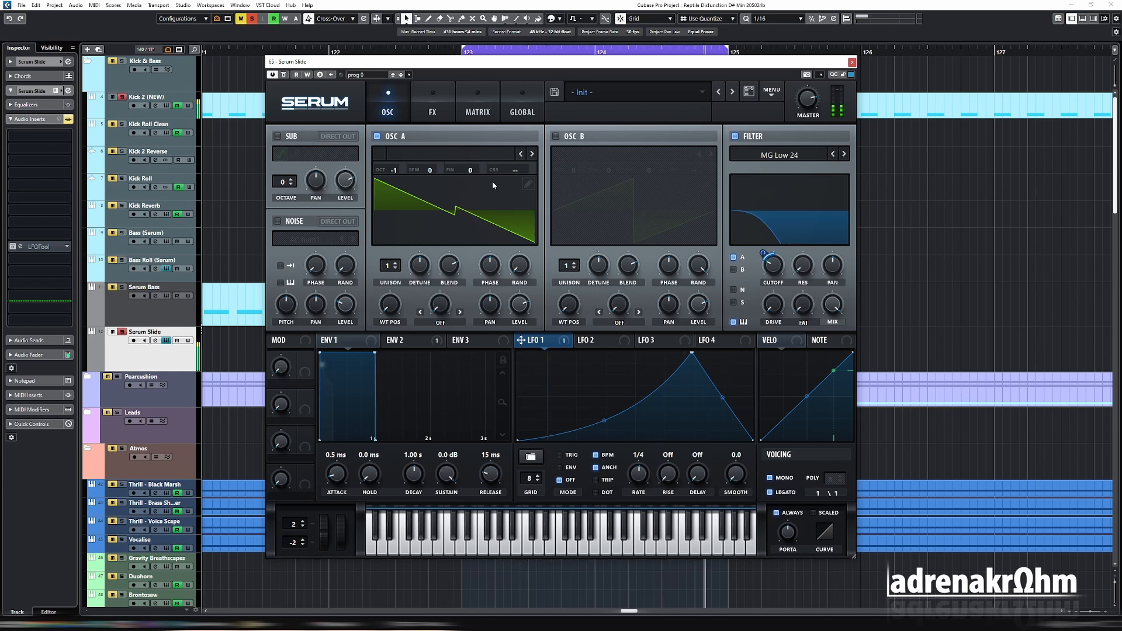
{"action": "left_click", "coordinate": [476, 113]}
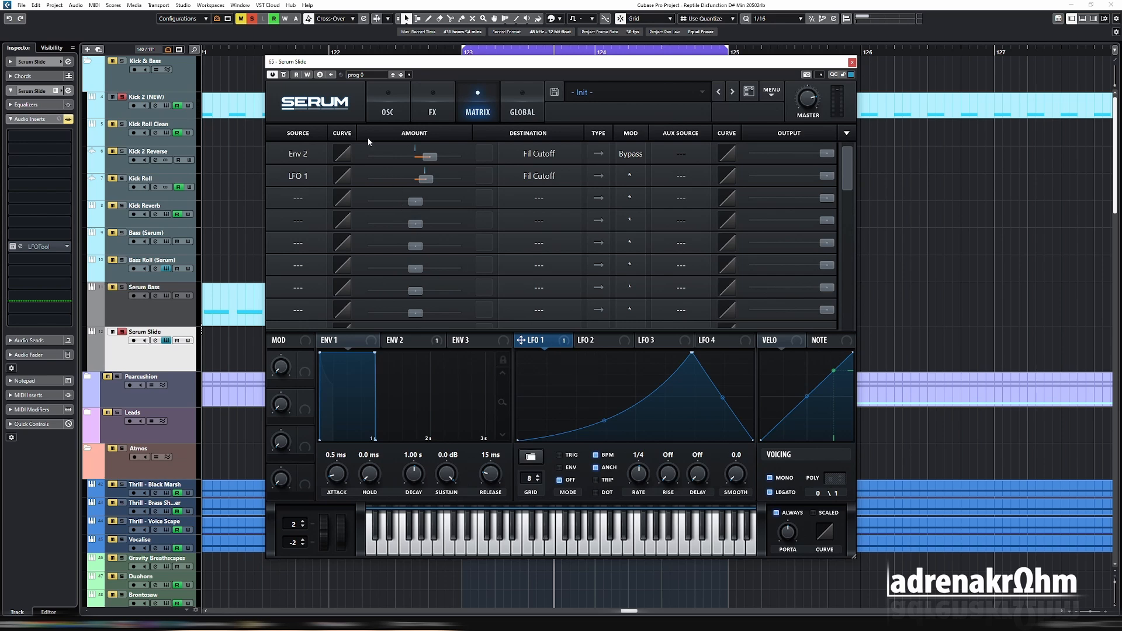
{"action": "left_click", "coordinate": [386, 111]}
{"action": "left_click", "coordinate": [522, 113]}
{"action": "left_click", "coordinate": [478, 111]}
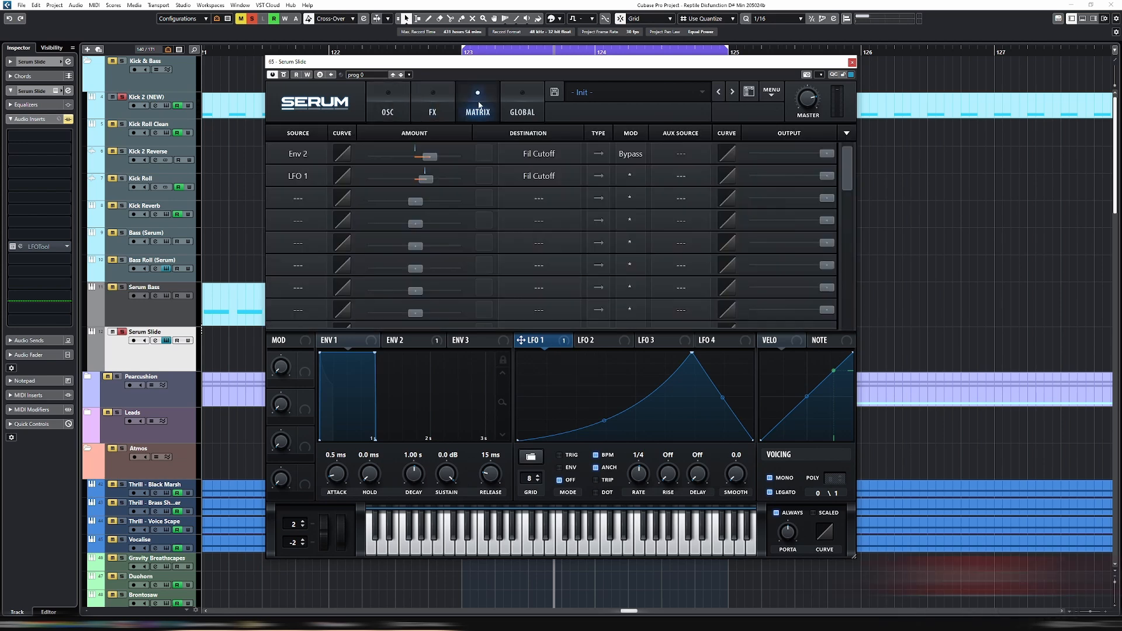
{"action": "mouse_move", "coordinate": [428, 185]}
{"action": "left_click", "coordinate": [402, 114]}
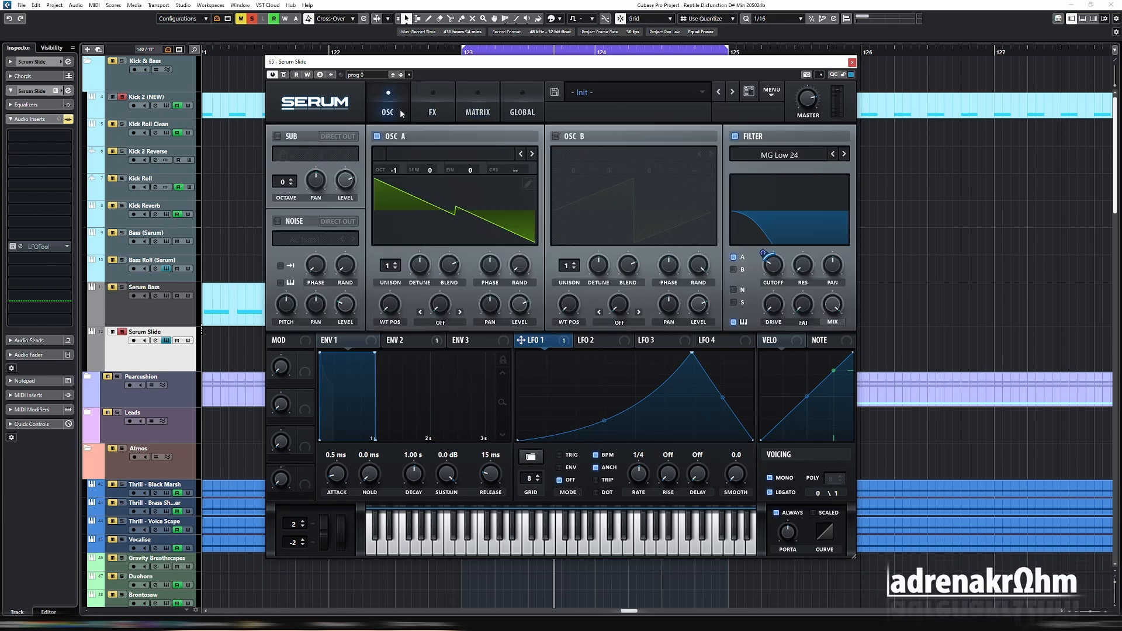
Loop the Serum Bass and Serum Slide parts together, and narrow the loop to the Serum Bass part.
{"action": "left_click_drag", "start_coordinate": [761, 349], "coordinate": [380, 298]}
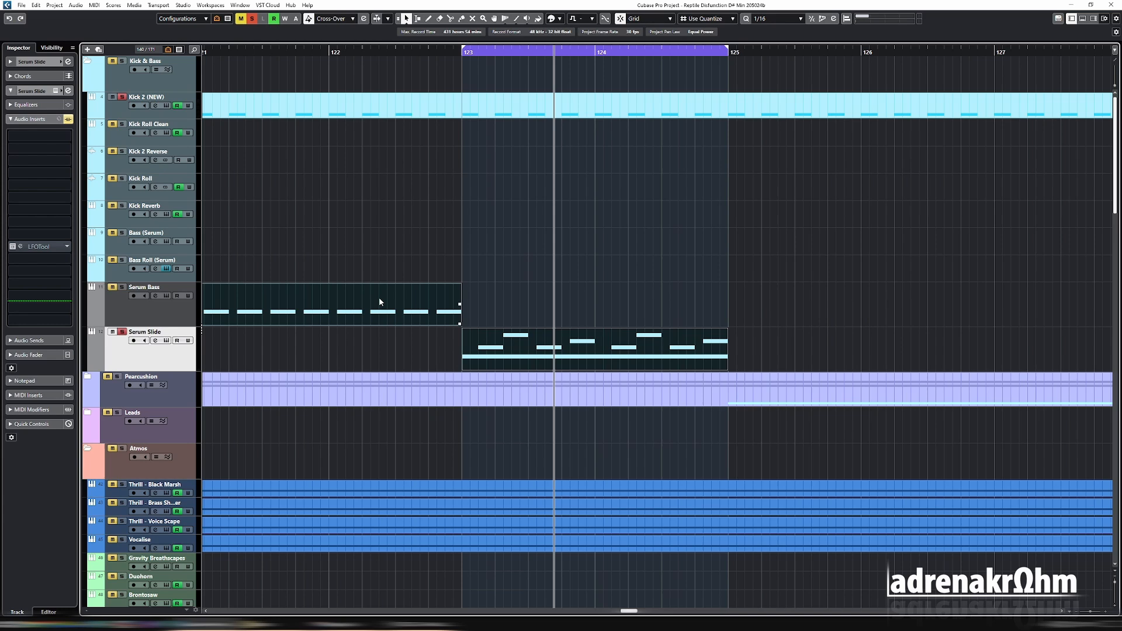
{"action": "key", "text": "shift+g"}
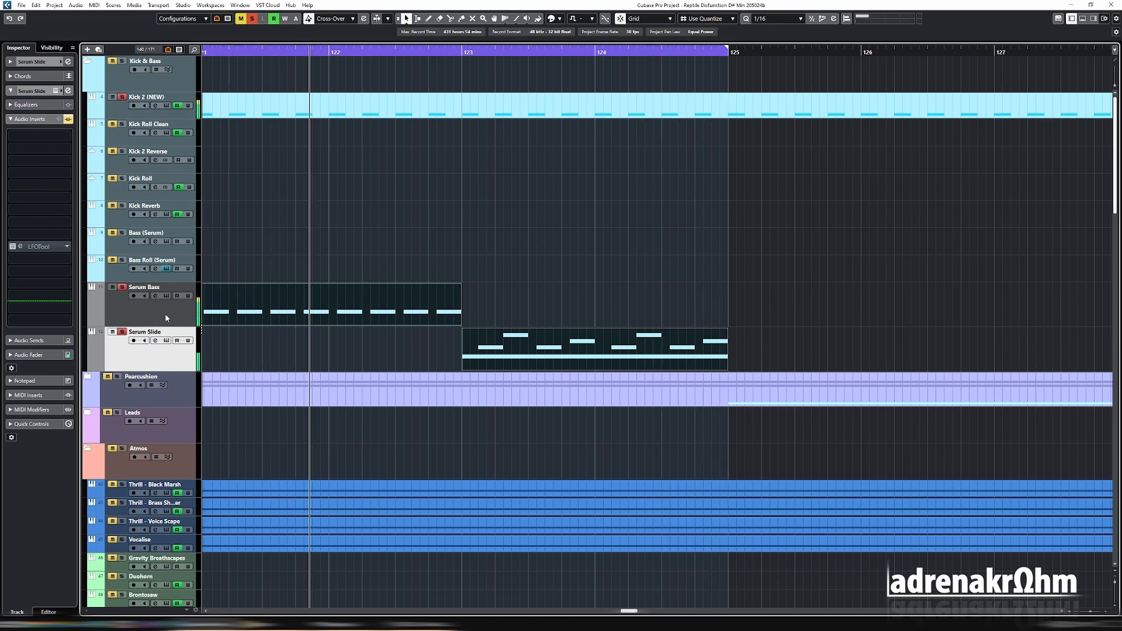
{"action": "left_click", "coordinate": [340, 307]}
{"action": "left_click", "coordinate": [377, 307]}
{"action": "key", "text": "p"}
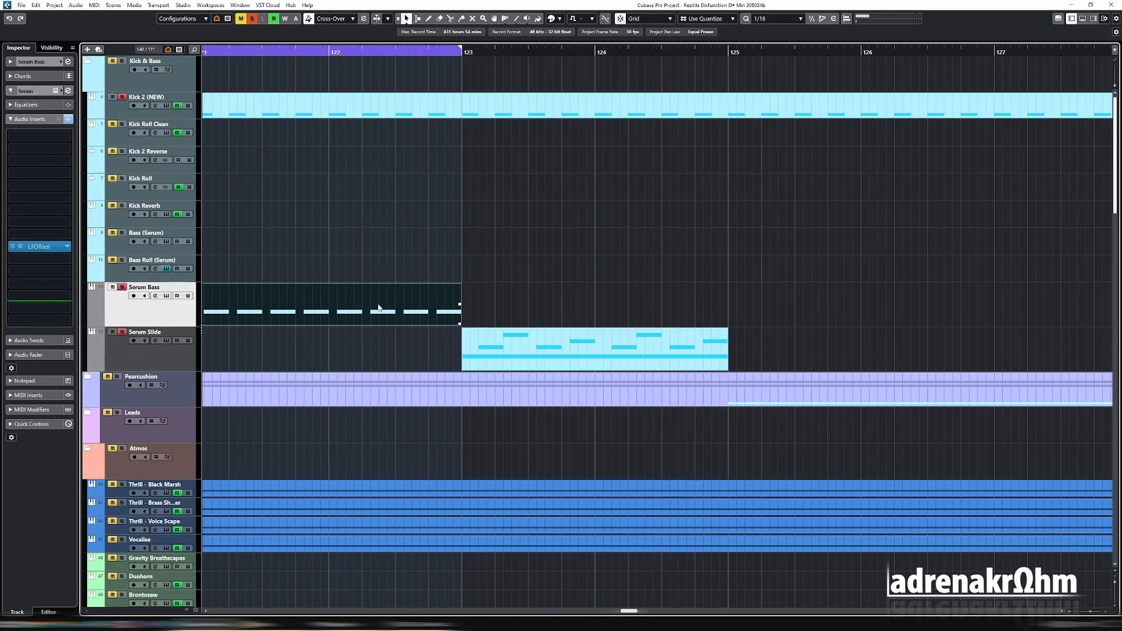
Examine the Serum Bass track's LFOTool settings and its channel equalizer spectrum during playback.
{"action": "left_click", "coordinate": [38, 246]}
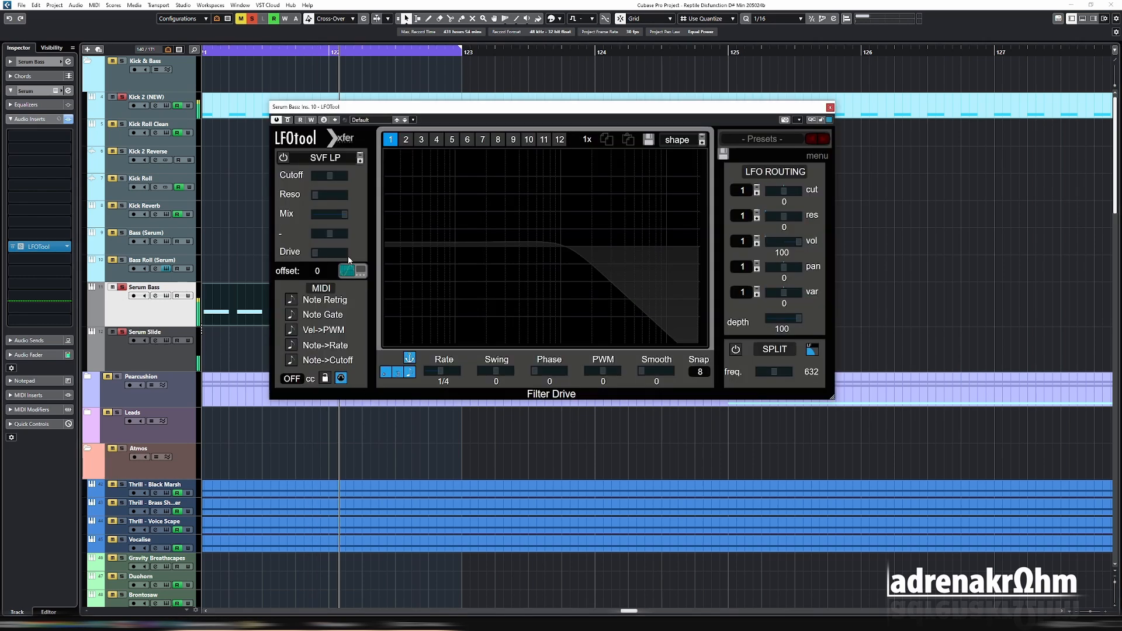
{"action": "key", "text": "e"}
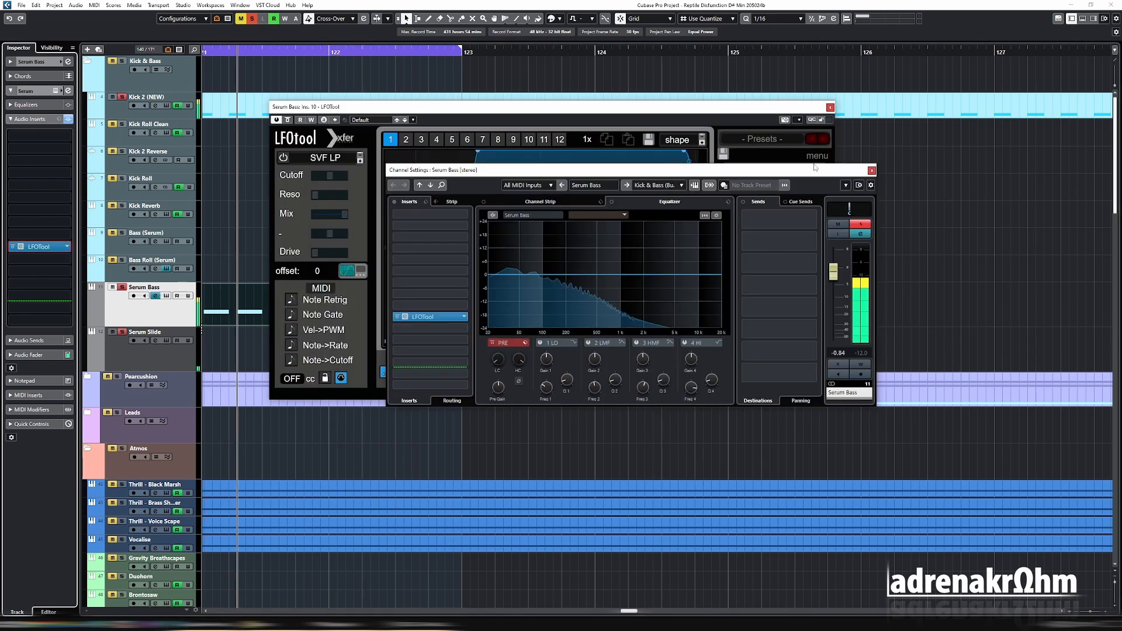
{"action": "key", "text": "e"}
Enable the EQ effect in the Serum Bass synth and make its low band a bell with about -8.8 dB gain and 56% Q.
{"action": "left_click", "coordinate": [435, 112]}
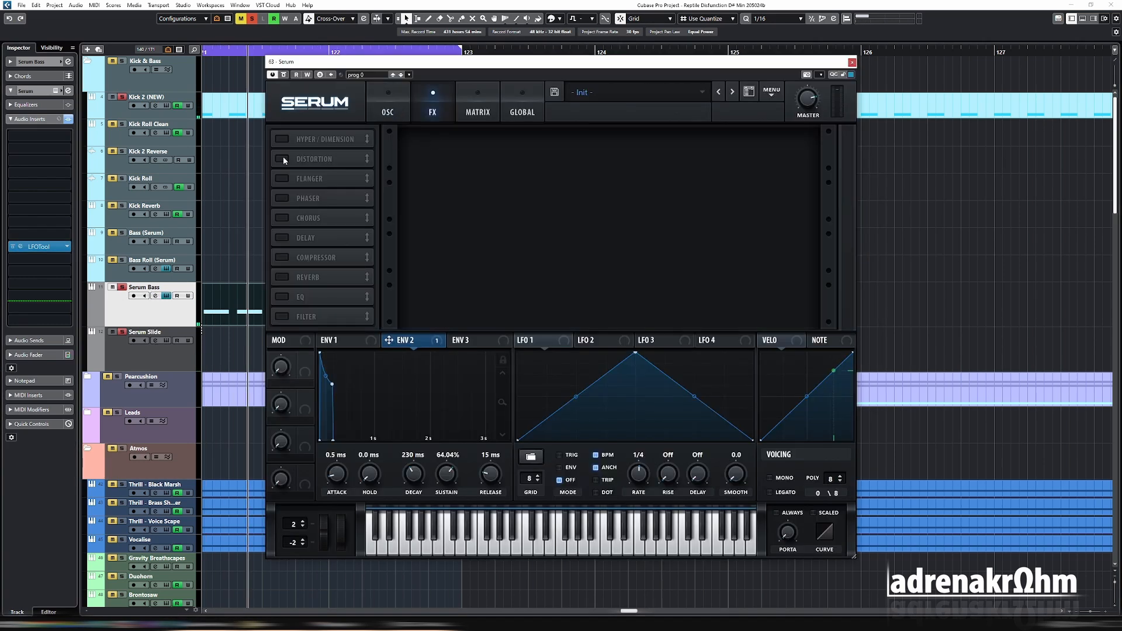
{"action": "left_click", "coordinate": [282, 297]}
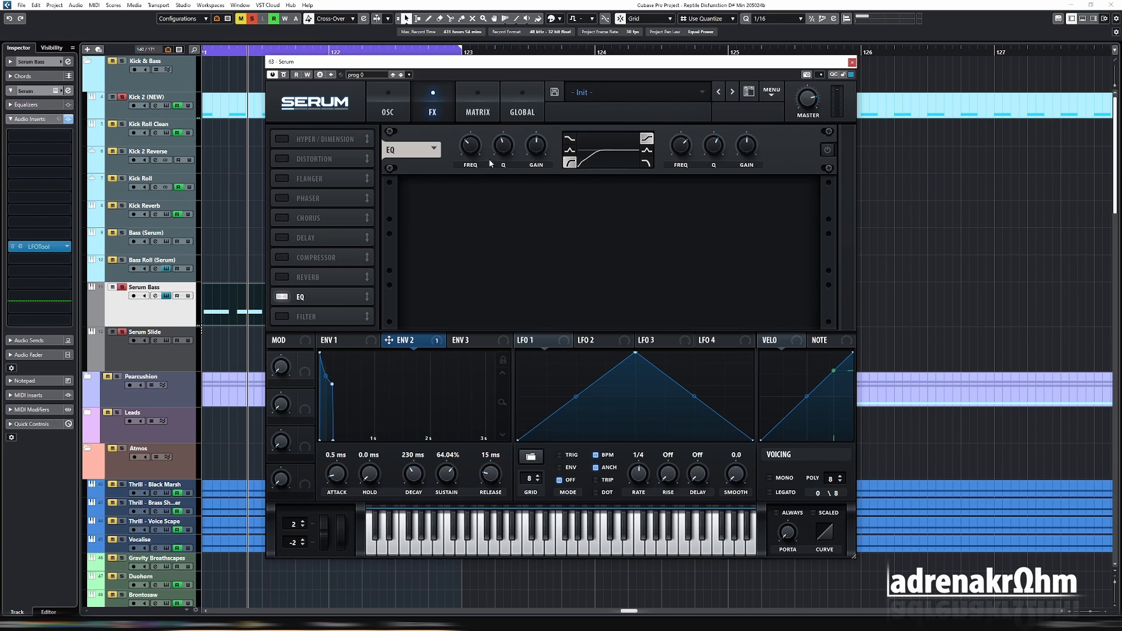
{"action": "key", "text": "space"}
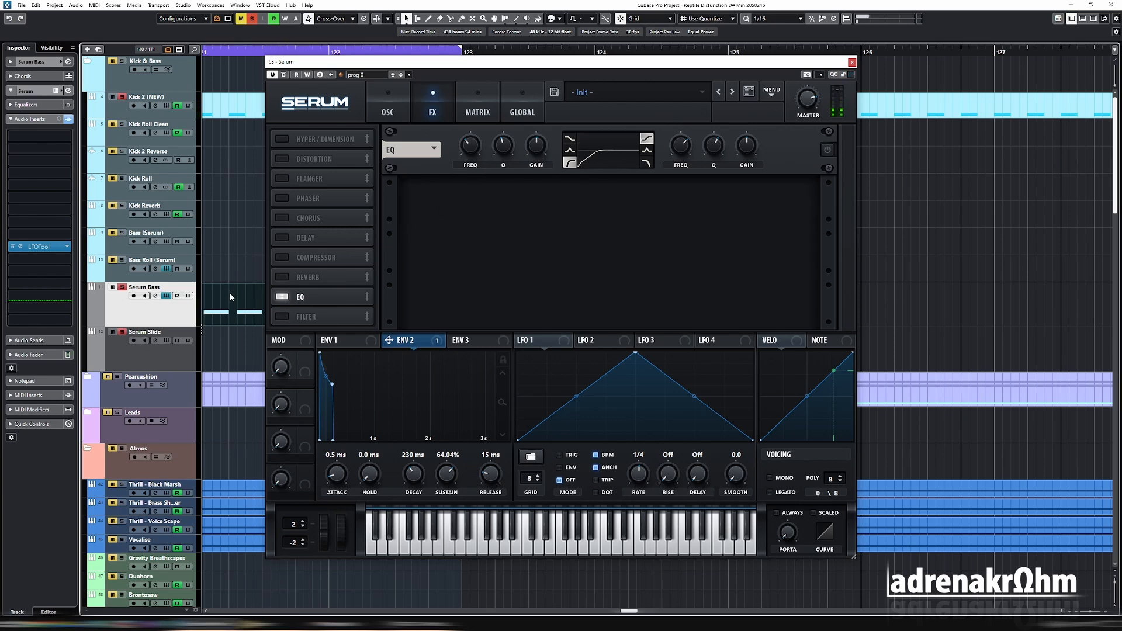
{"action": "left_click_drag", "start_coordinate": [503, 146], "coordinate": [506, 154]}
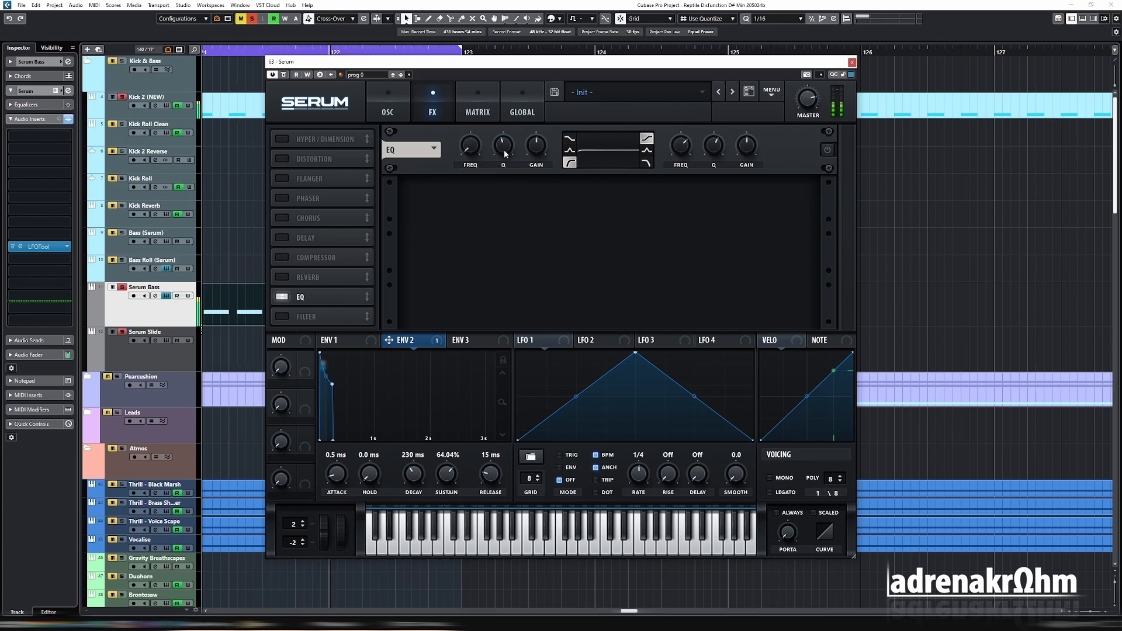
{"action": "left_click", "coordinate": [570, 150]}
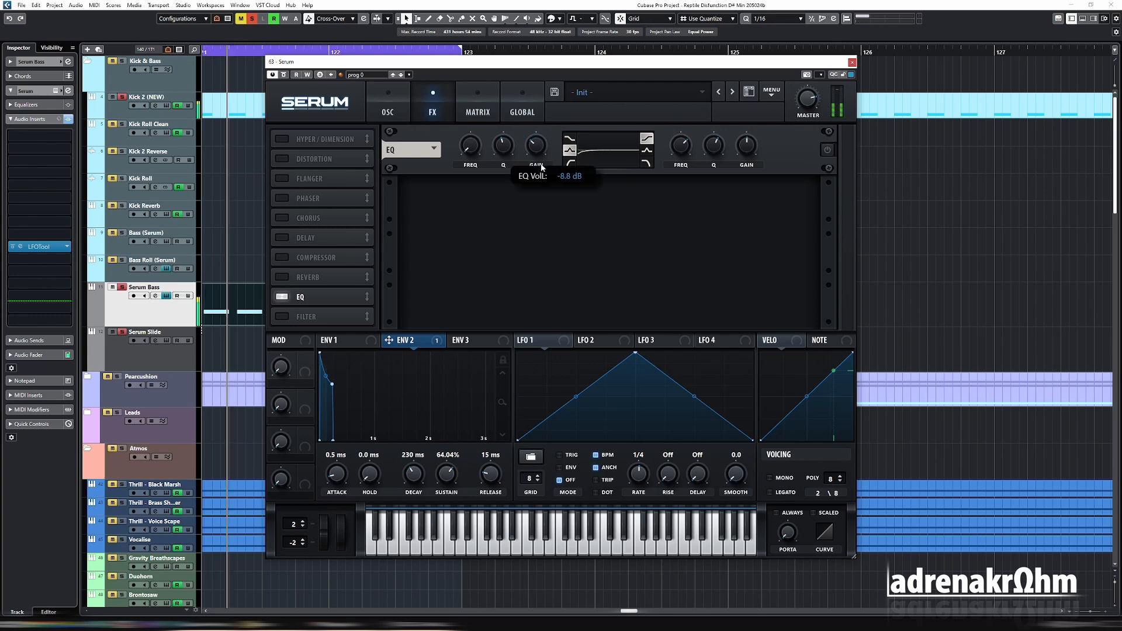
{"action": "mouse_move", "coordinate": [508, 152]}
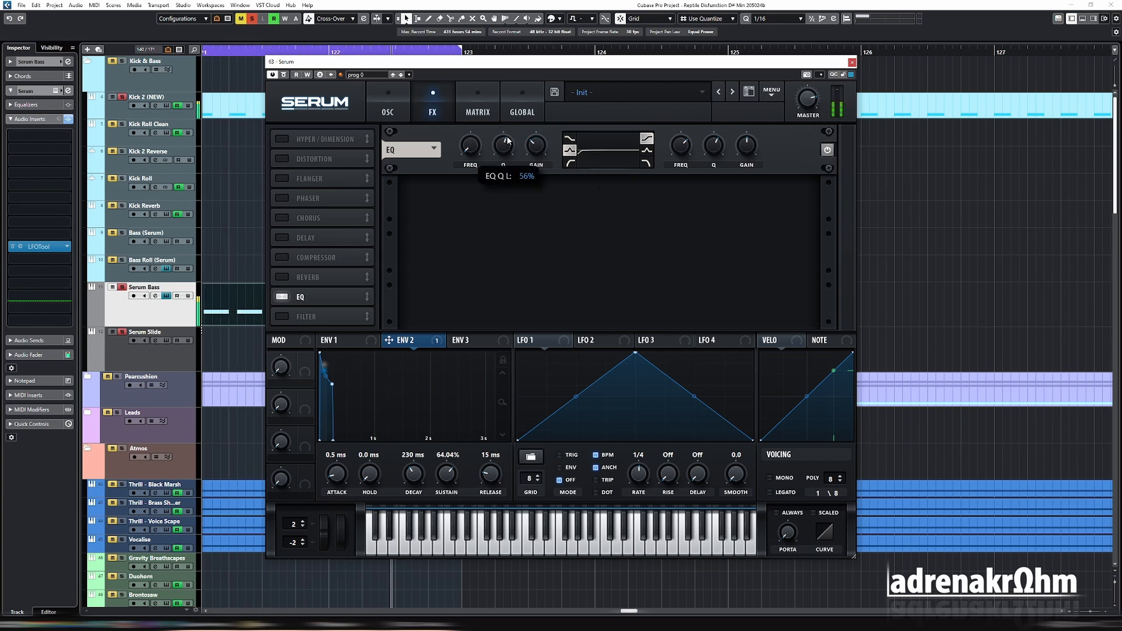
Raise the Serum Bass EQ's low band frequency to about 292 Hz and refine its Q.
{"action": "left_click_drag", "start_coordinate": [470, 145], "coordinate": [484, 124]}
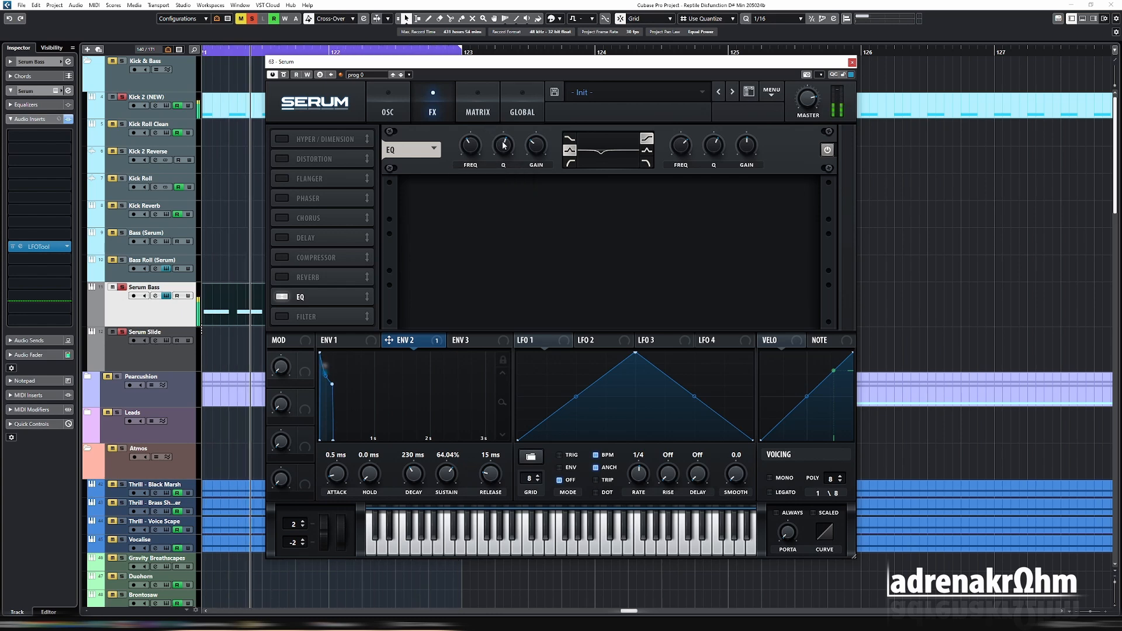
{"action": "mouse_move", "coordinate": [508, 150]}
{"action": "mouse_move", "coordinate": [467, 147]}
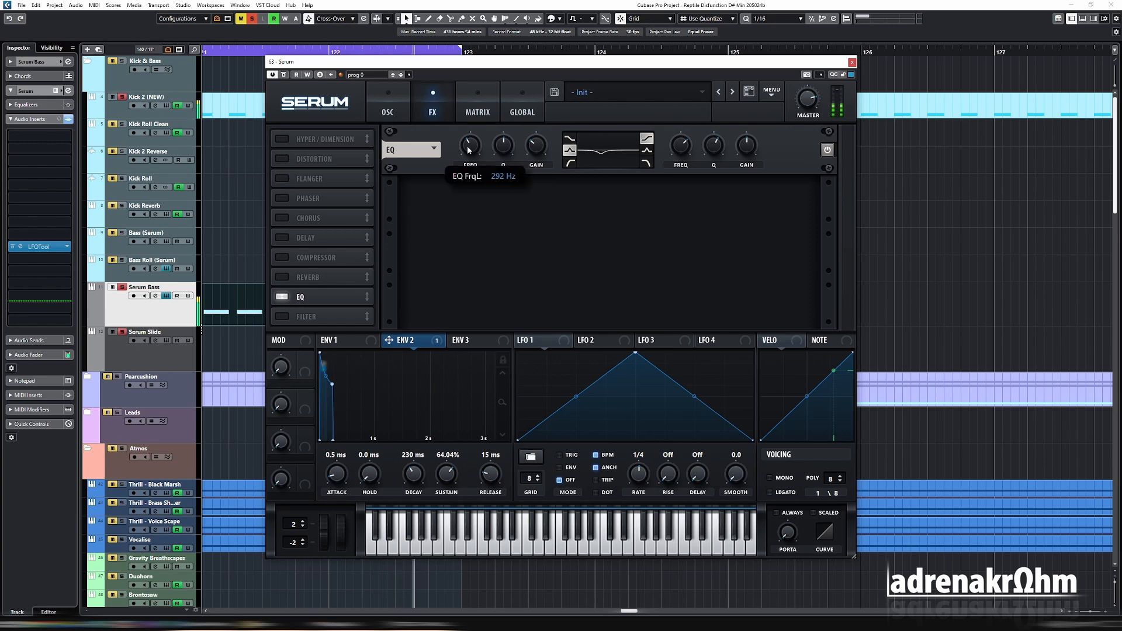
{"action": "left_click_drag", "start_coordinate": [467, 147], "coordinate": [468, 146]}
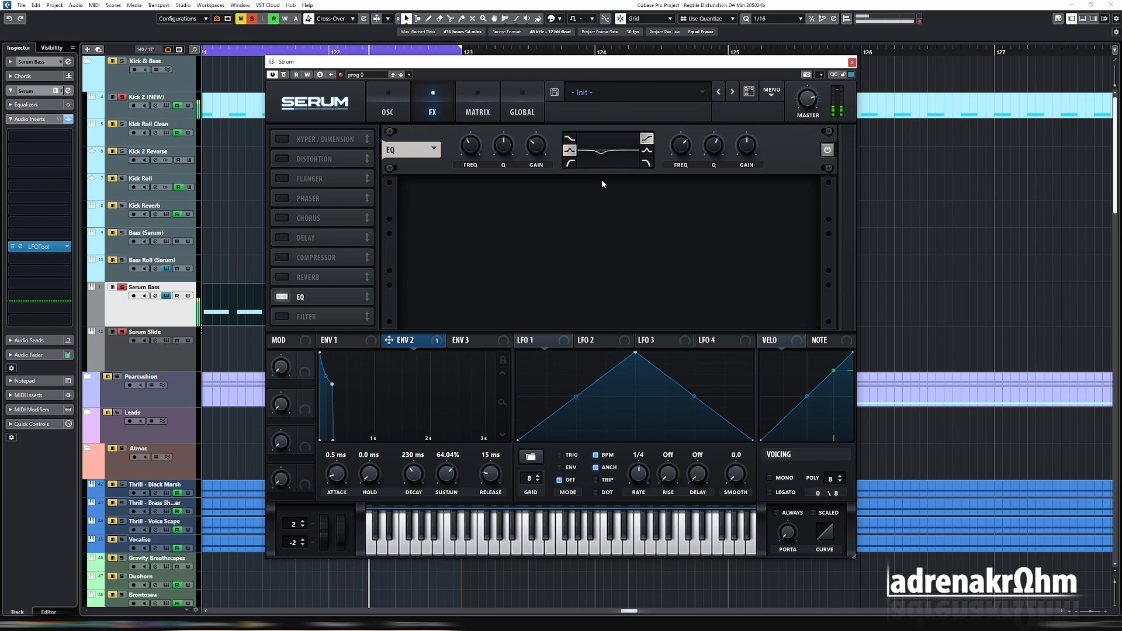
{"action": "mouse_move", "coordinate": [470, 152]}
Close the Serum Bass synth and set the loop to the Serum Slide part.
{"action": "left_click", "coordinate": [852, 63]}
{"action": "left_click", "coordinate": [531, 355]}
{"action": "key", "text": "p"}
Enable the EQ effect in the Serum Slide synth and match the Serum Bass low band cut, using a bell with 60% Q.
{"action": "left_click", "coordinate": [166, 340]}
{"action": "left_click", "coordinate": [432, 109]}
{"action": "left_click", "coordinate": [282, 297]}
{"action": "left_click", "coordinate": [570, 163]}
{"action": "double_click", "coordinate": [472, 148]}
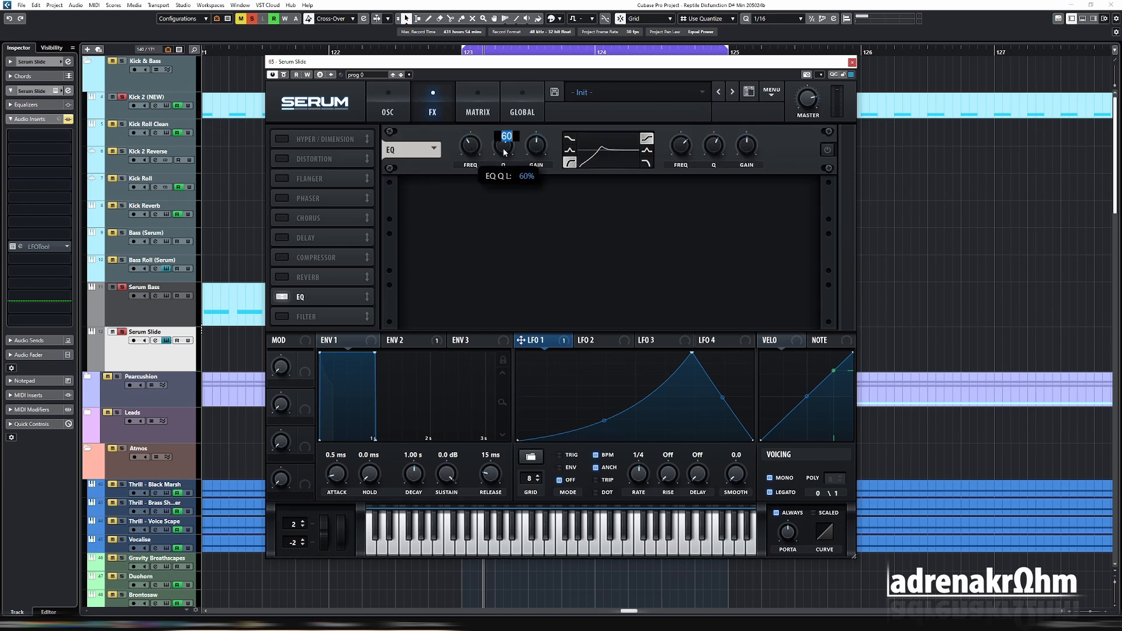
{"action": "double_click", "coordinate": [536, 150]}
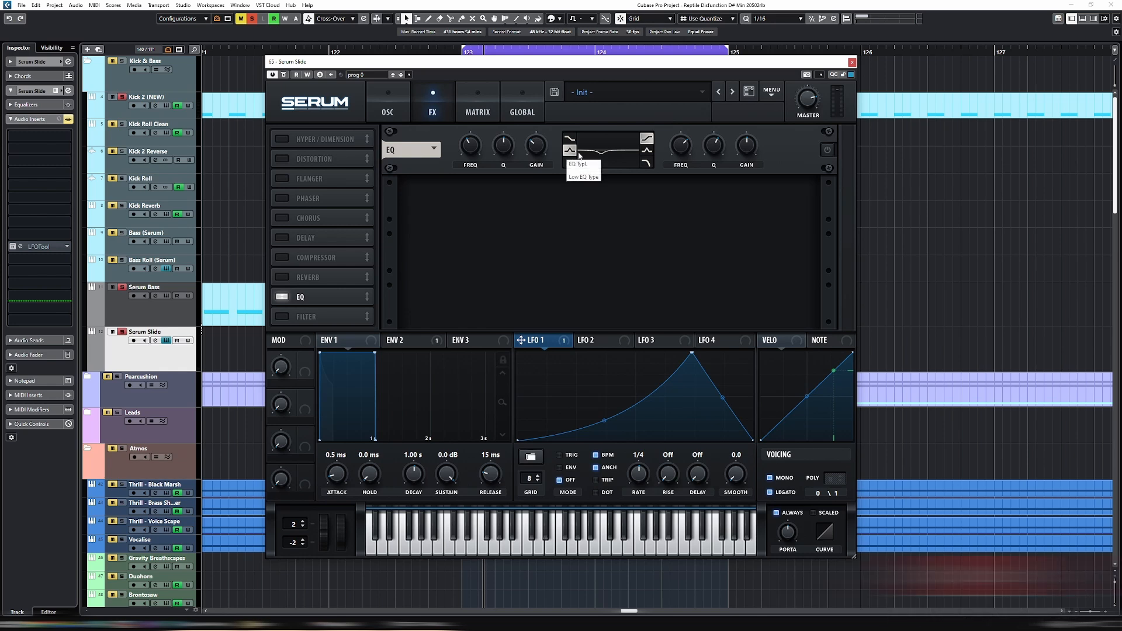
{"action": "left_click", "coordinate": [388, 111]}
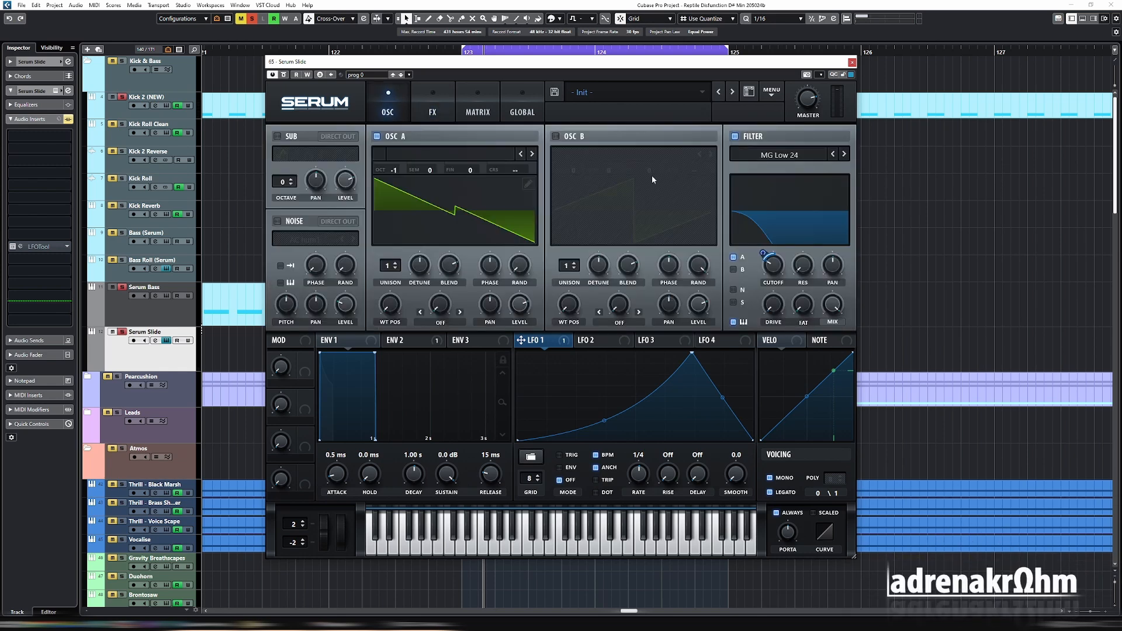
{"action": "left_click", "coordinate": [852, 62]}
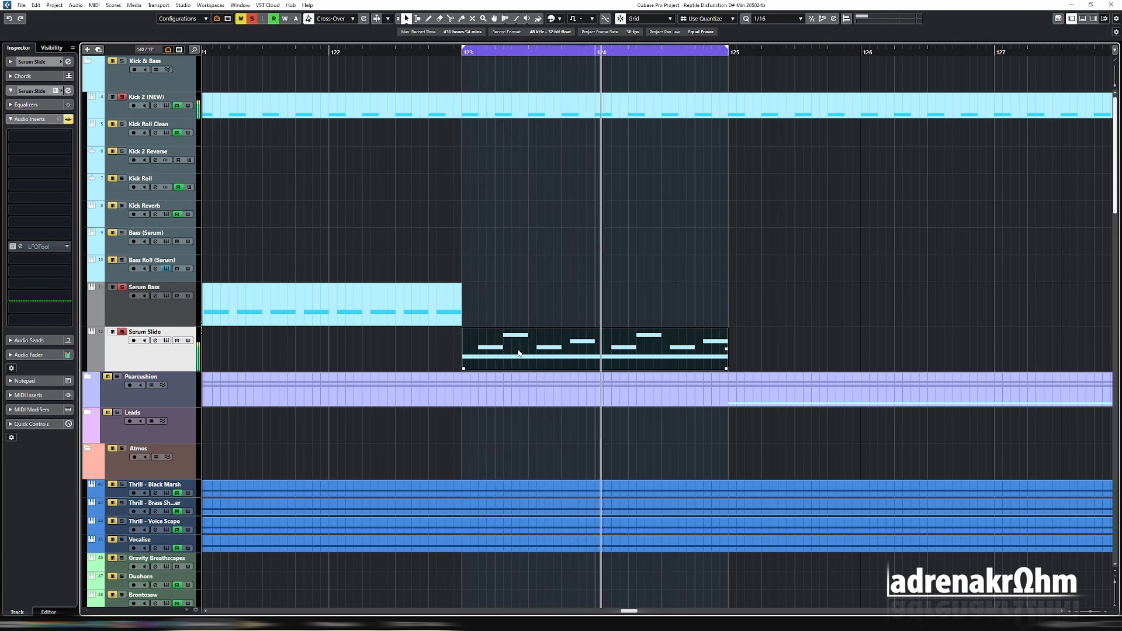
Activate LFOTool on Serum Slide and play a one-bar loop from 122.3 to 123.3 across the change between both bass parts.
{"action": "left_click", "coordinate": [11, 247]}
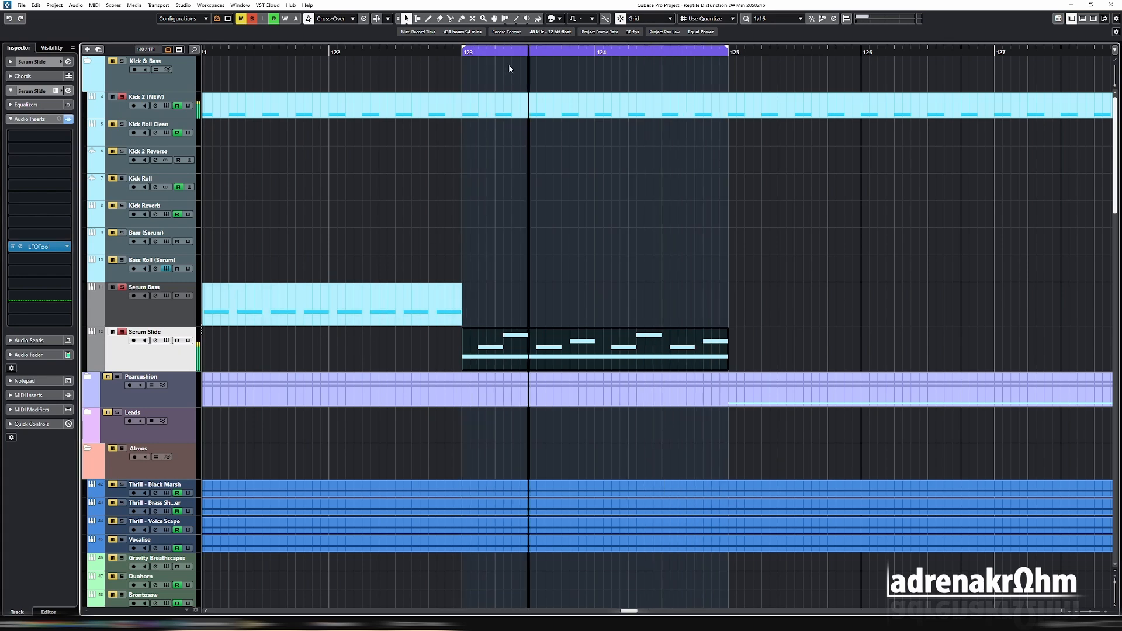
{"action": "left_click_drag", "start_coordinate": [662, 51], "coordinate": [521, 54]}
{"action": "key", "text": "KP_1"}
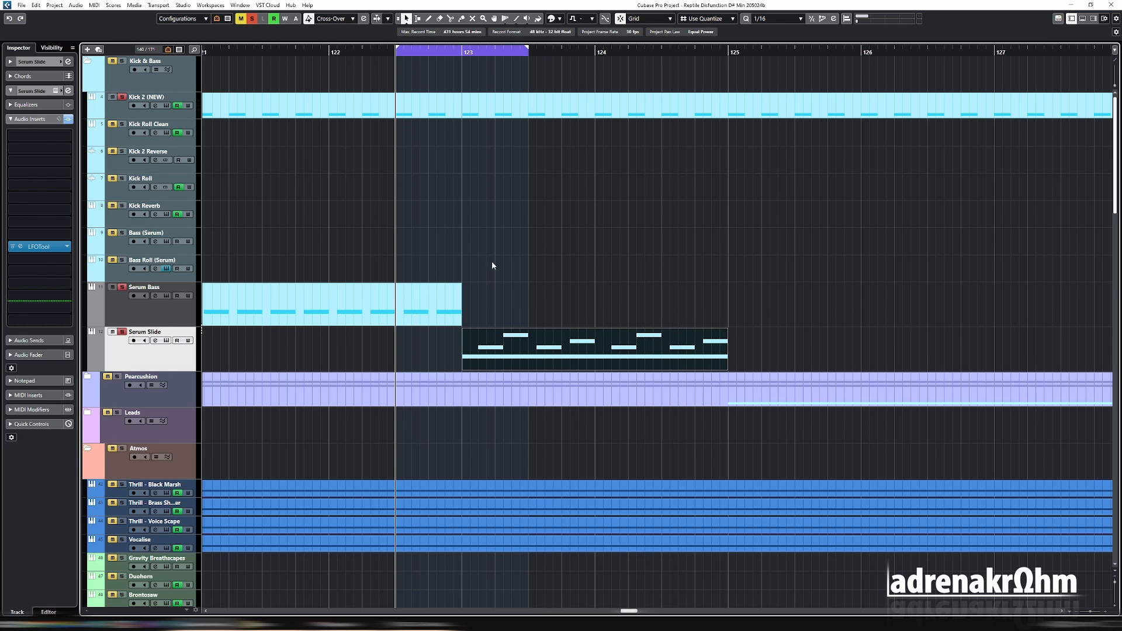
{"action": "key", "text": "space"}
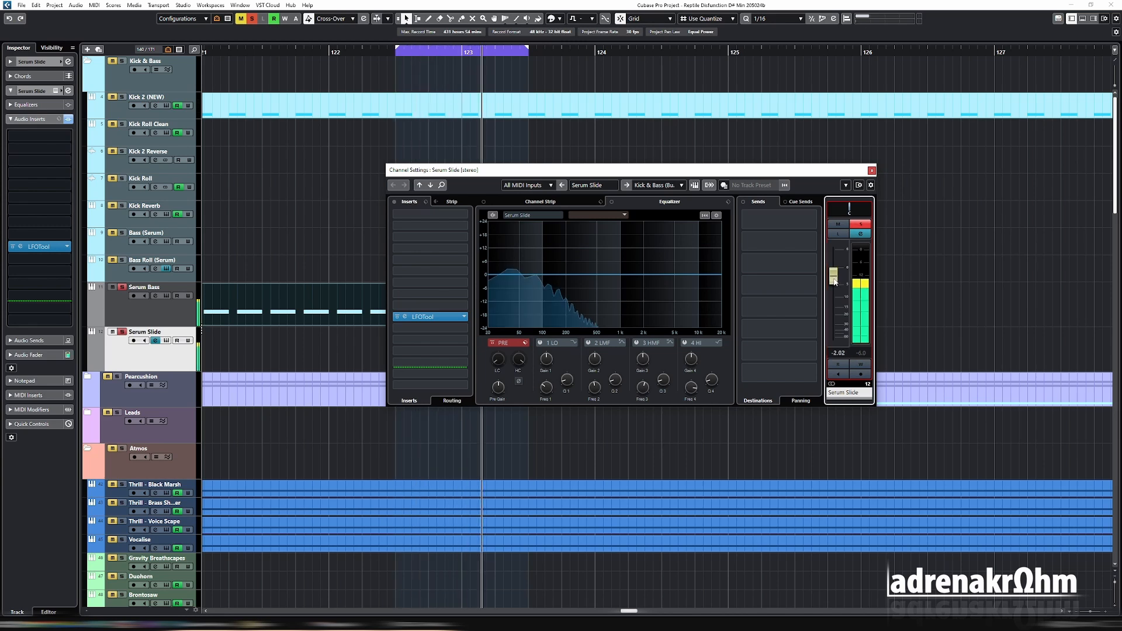
Lower the Serum Slide channel fader to -3.37 dB, close the channel settings and unsolo the tracks.
{"action": "left_click_drag", "start_coordinate": [835, 285], "coordinate": [834, 287]}
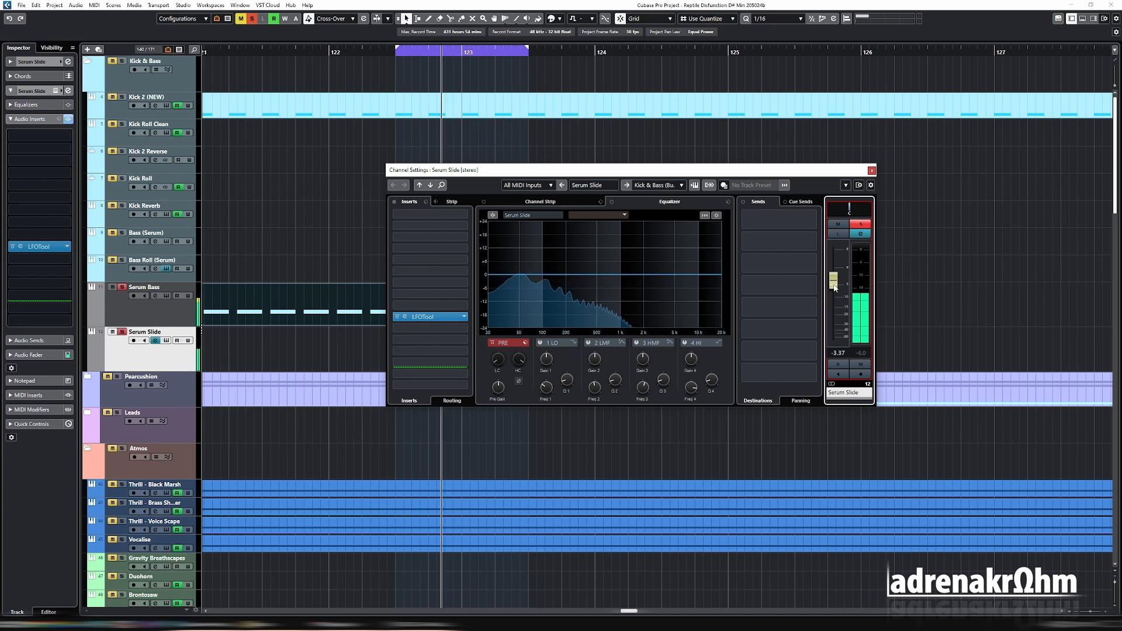
{"action": "key", "text": "Escape"}
{"action": "key", "text": "s"}
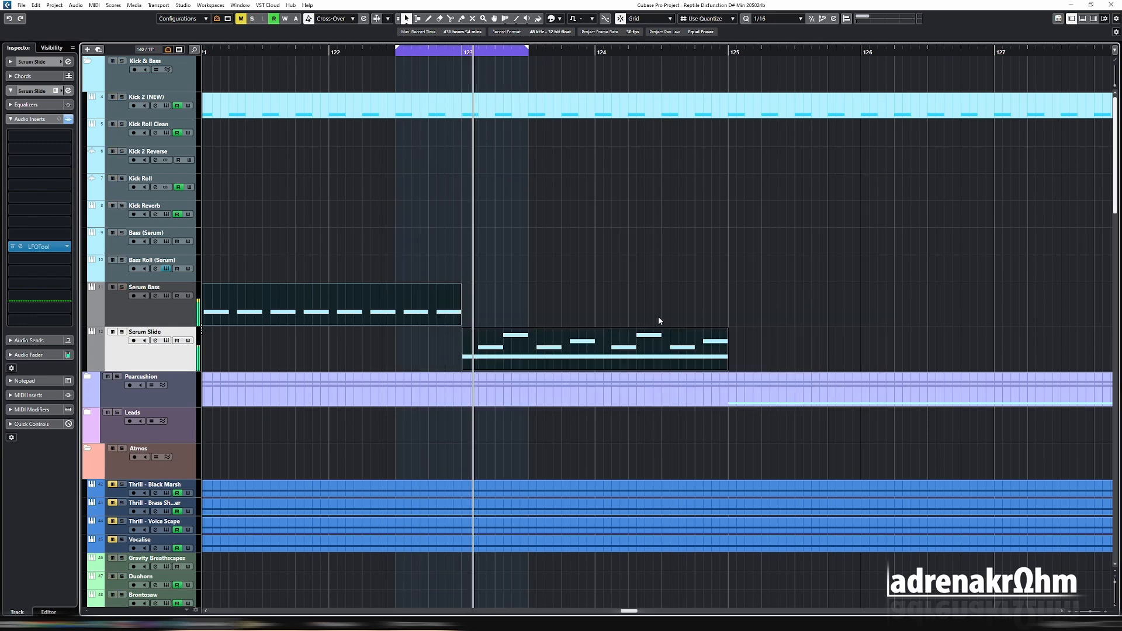
Loop both bass parts up to bar 125 for playback, and shorten the loop to the Serum Bass part alone.
{"action": "left_click_drag", "start_coordinate": [774, 349], "coordinate": [433, 306]}
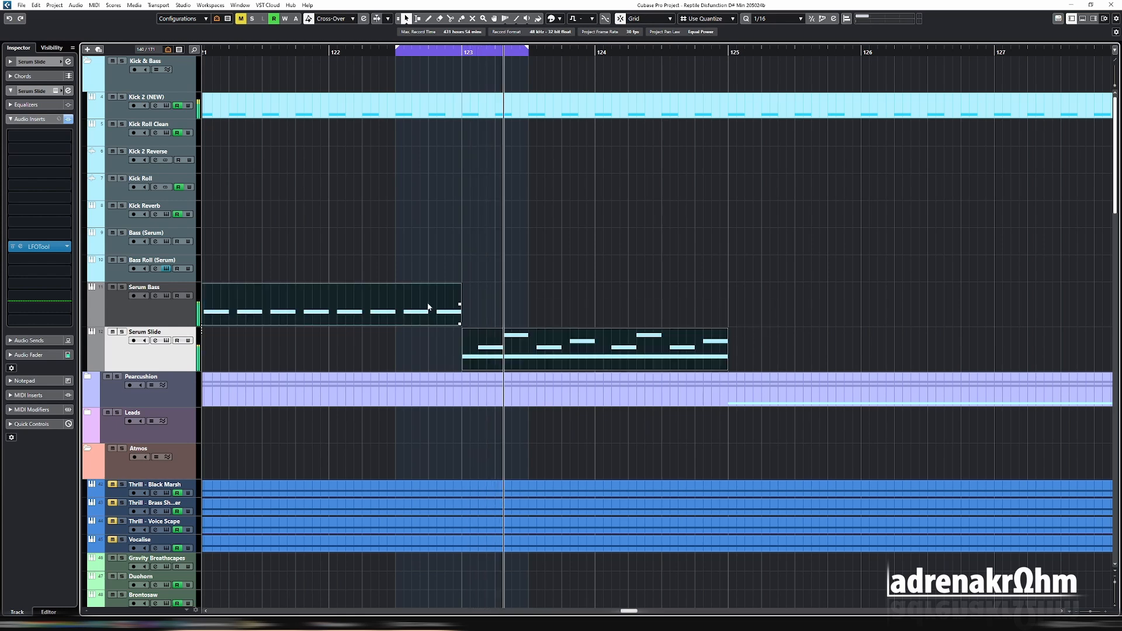
{"action": "key", "text": "p"}
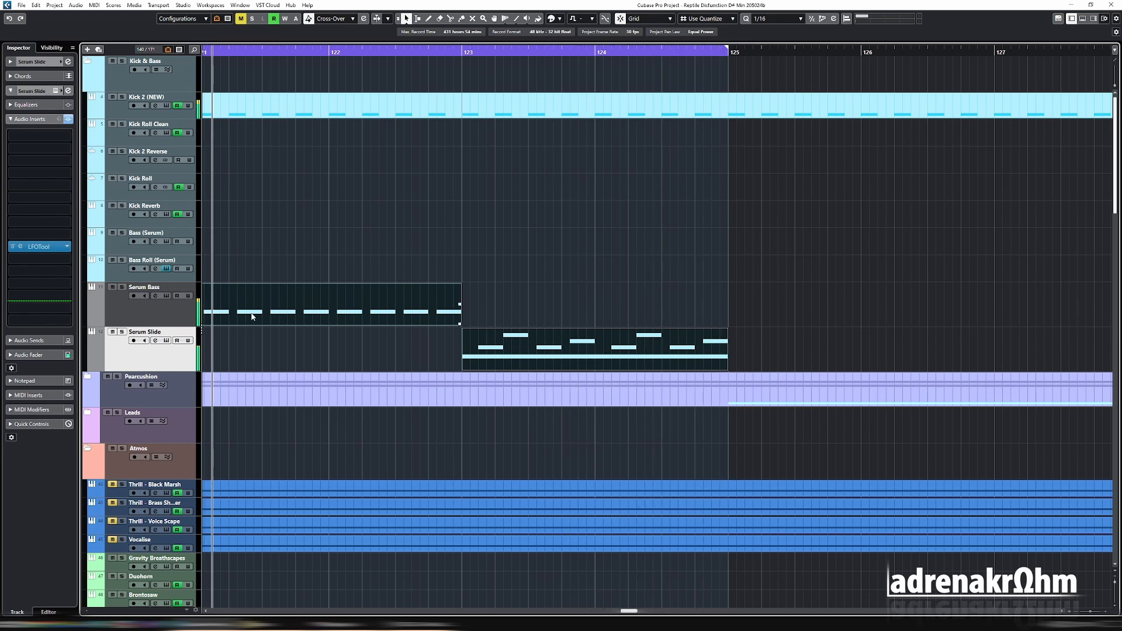
{"action": "left_click", "coordinate": [338, 316]}
{"action": "key", "text": "p"}
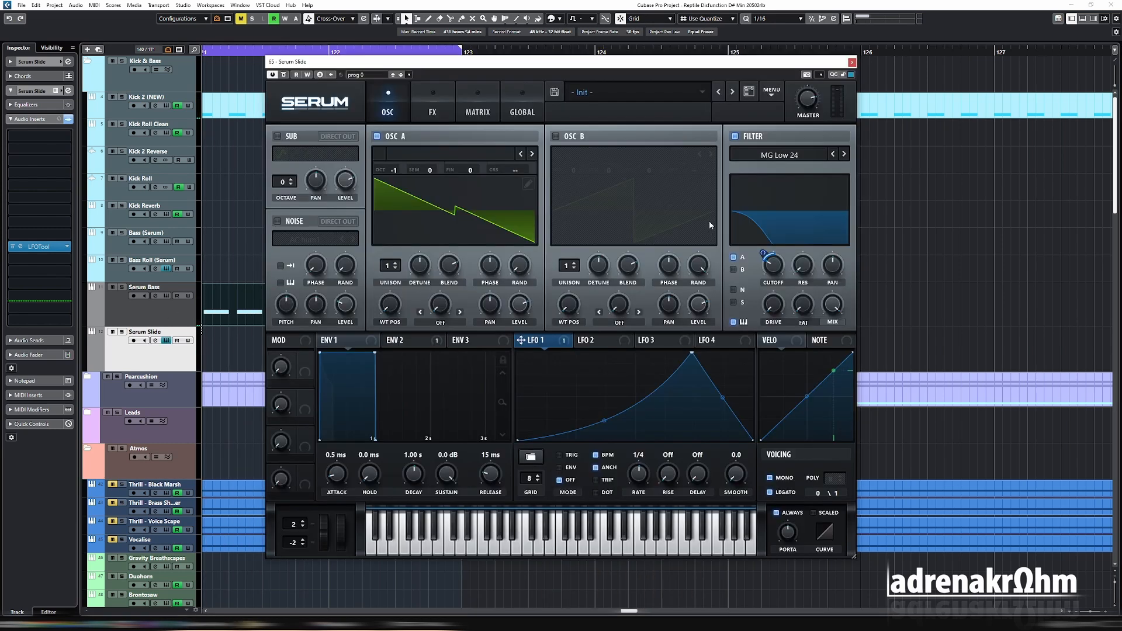